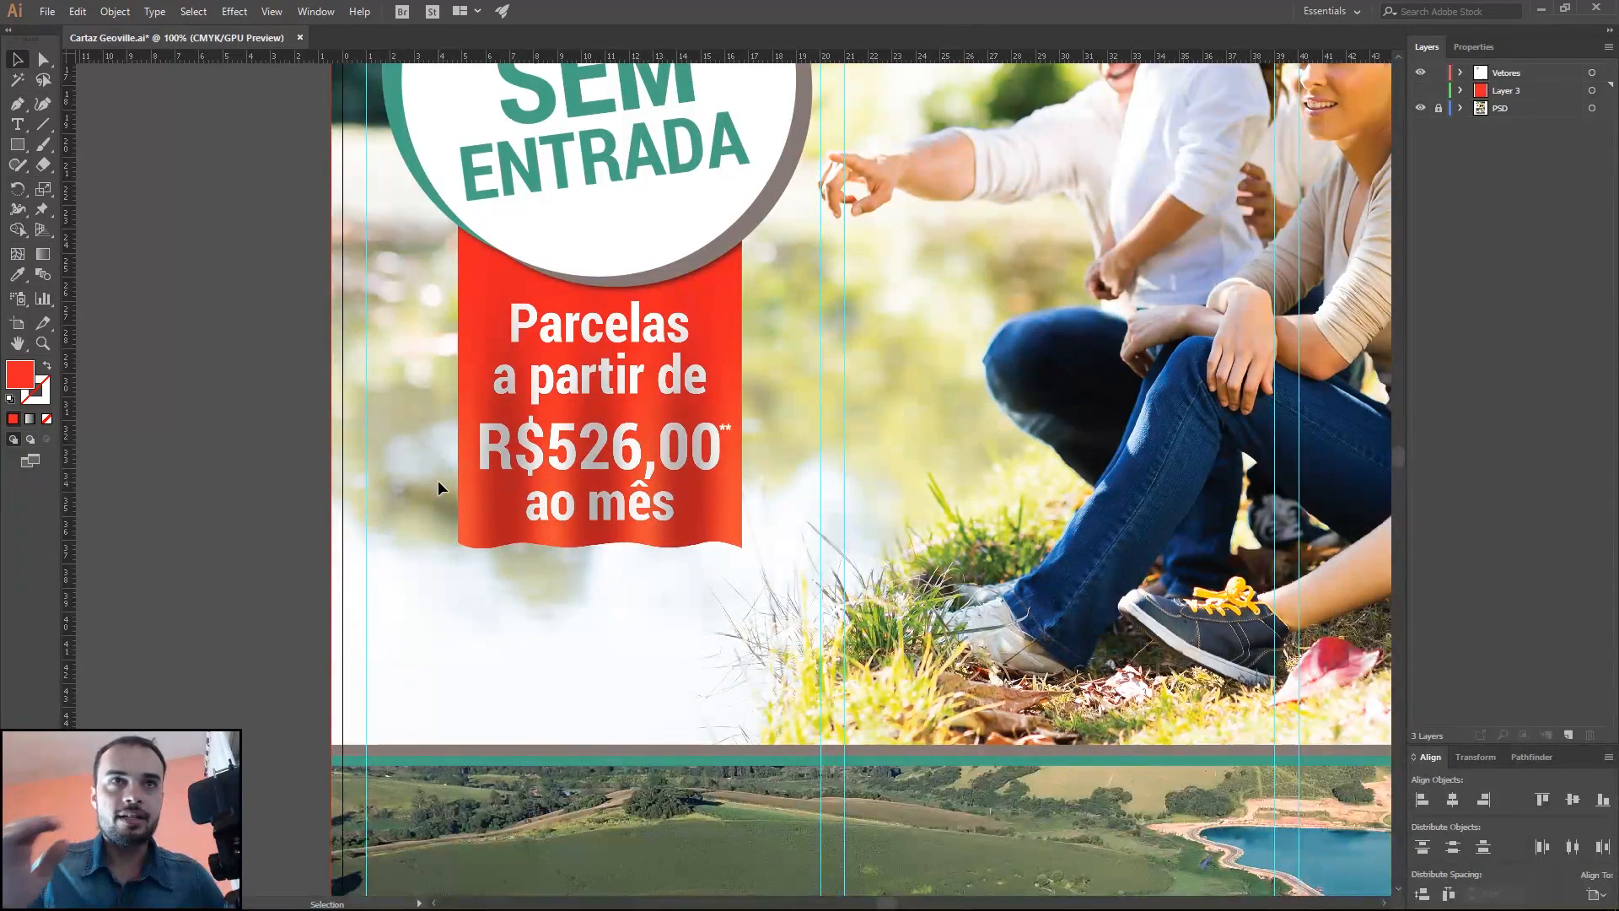
Step: Show and re-hide Layer 3 to compare its flat red rectangle with the finished waving banner
drag(911, 420, 947, 427)
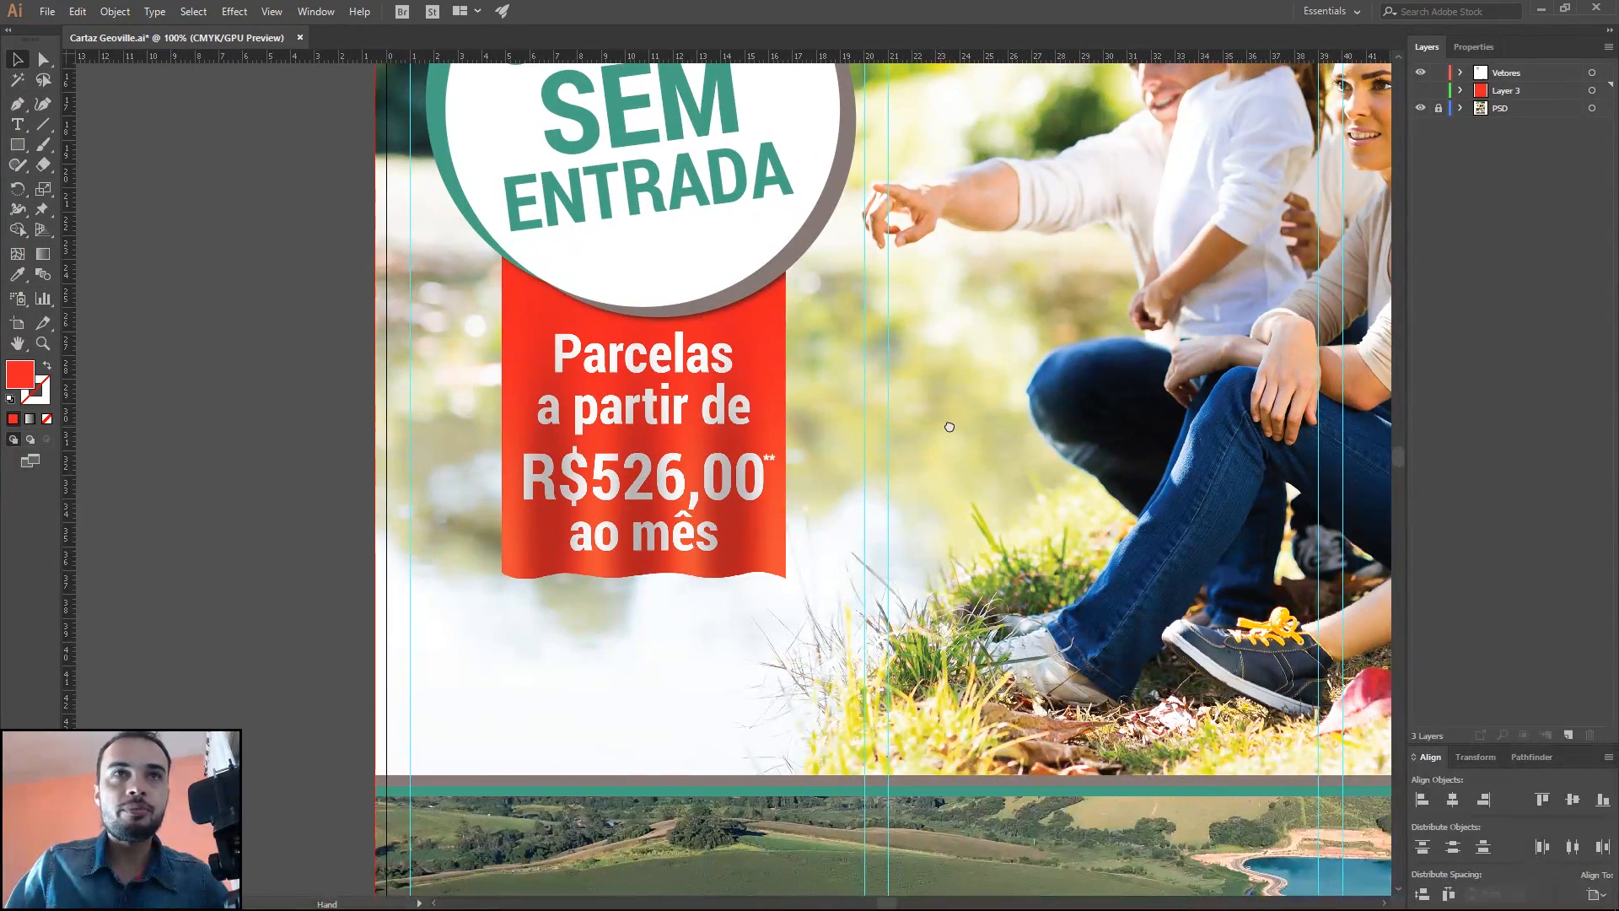
click(1420, 90)
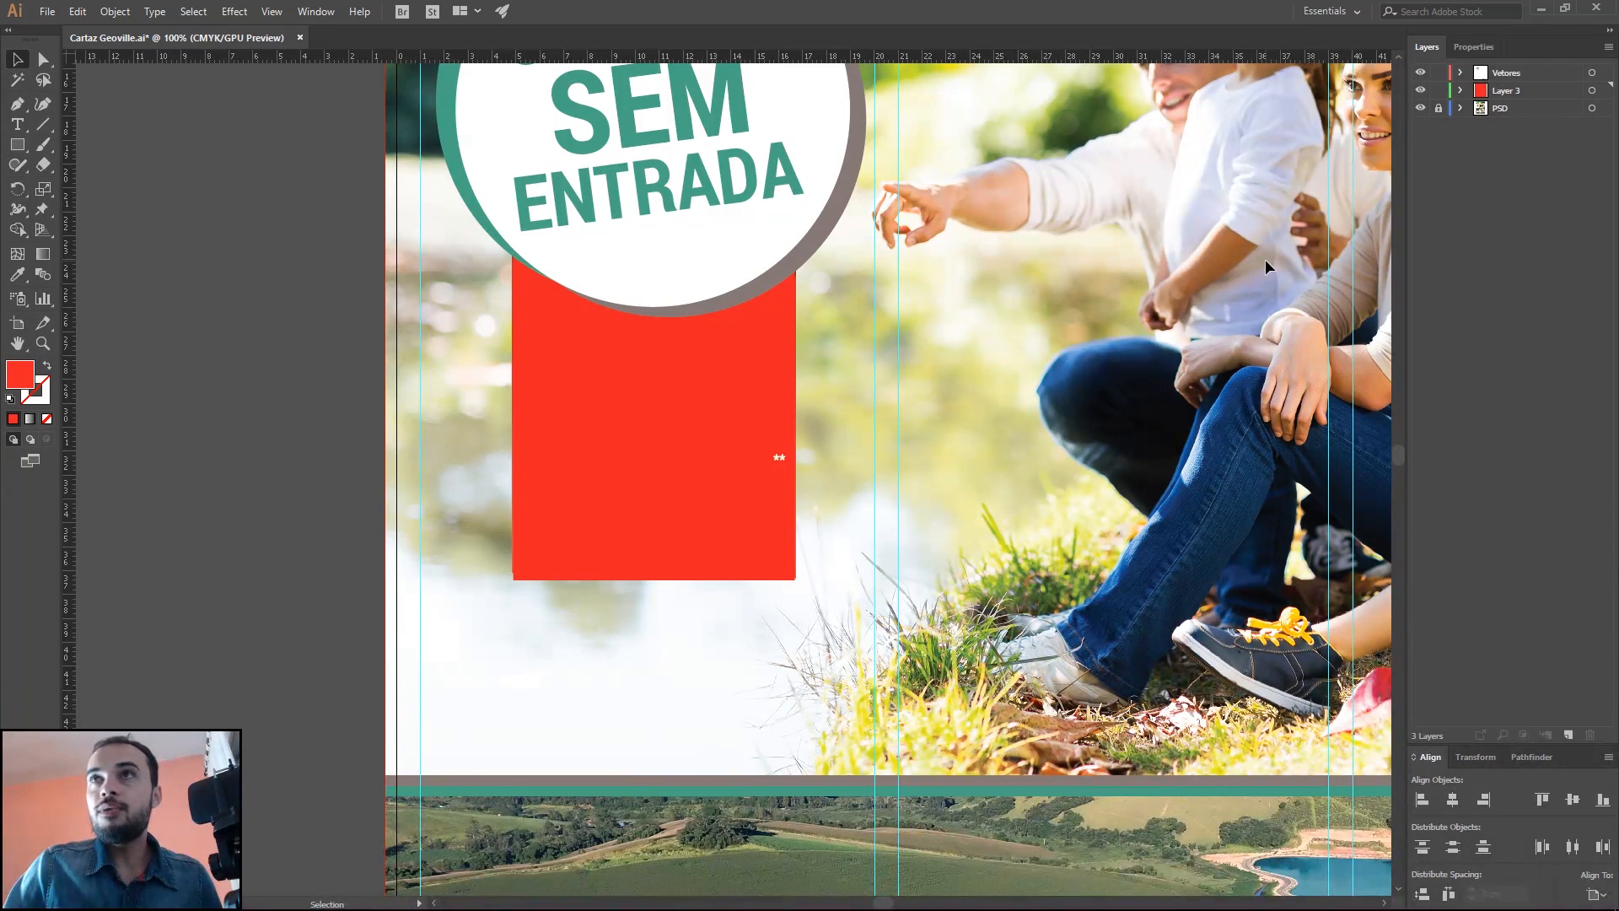
click(1420, 90)
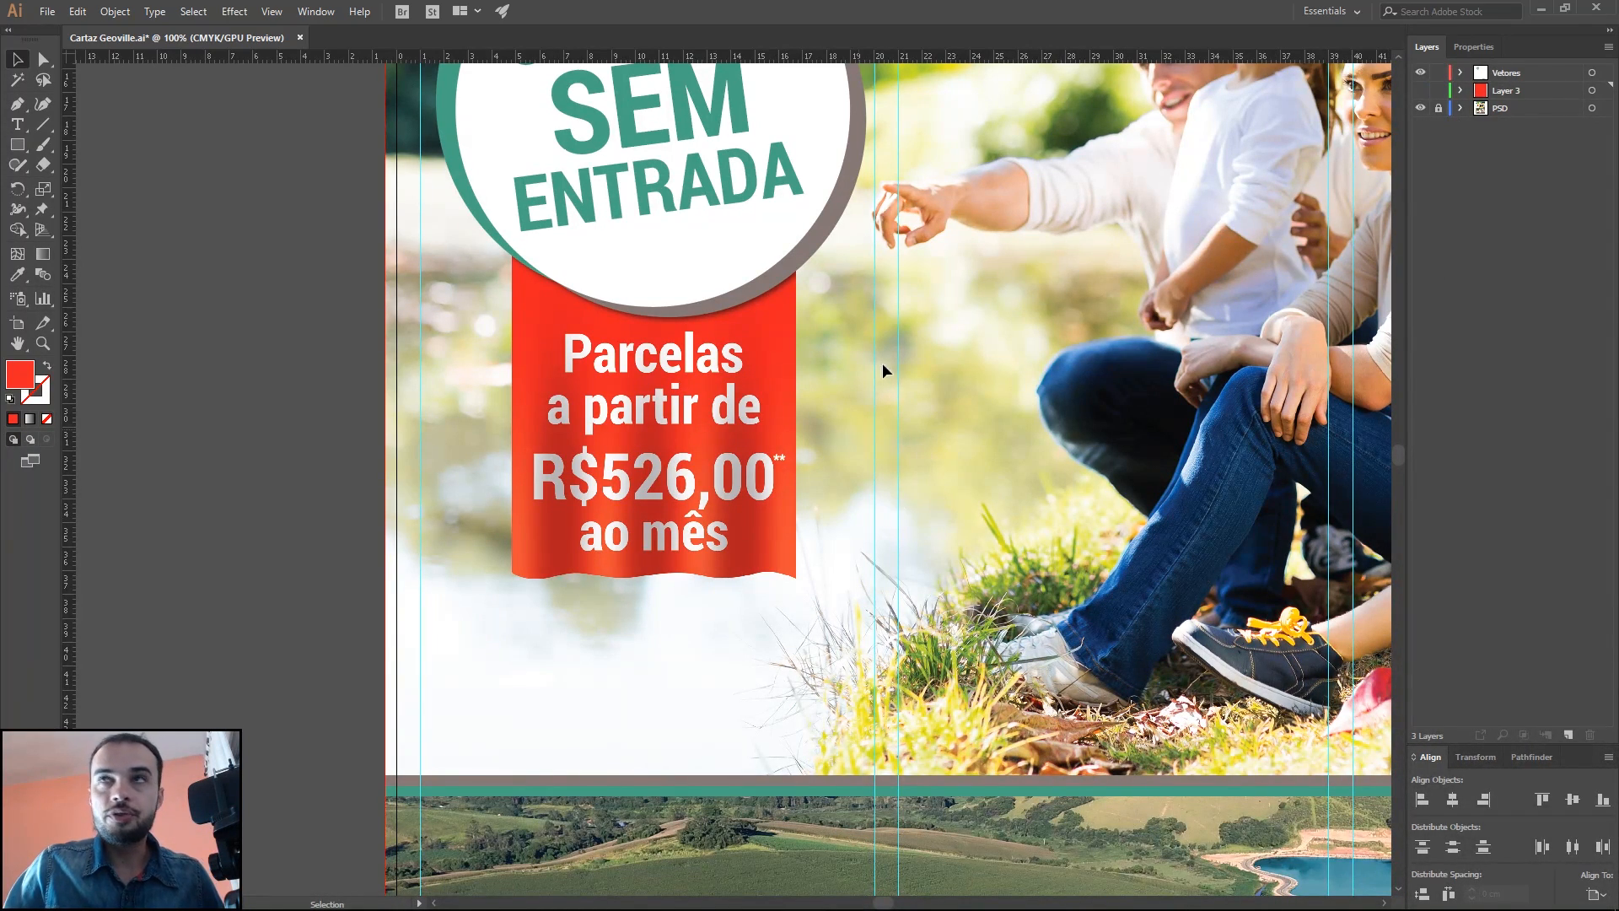
Step: Toggle the visibility of the Vetores and PSD layers to examine which parts of the poster each one contains
click(1422, 74)
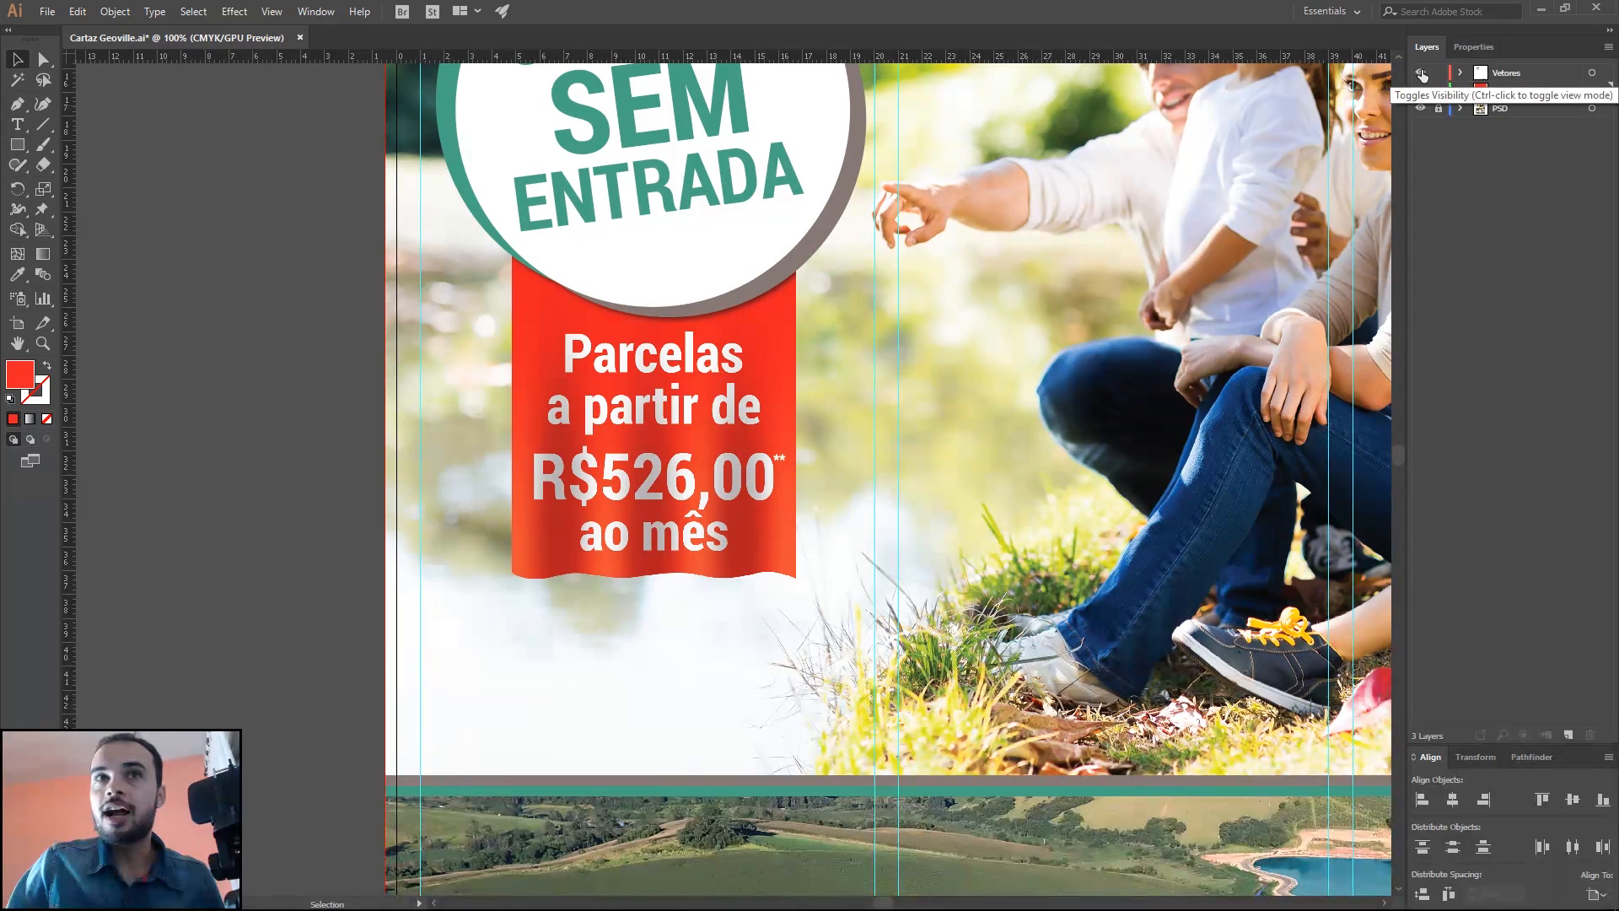
scroll(880, 428, up, 5)
scroll(880, 428, right, 2)
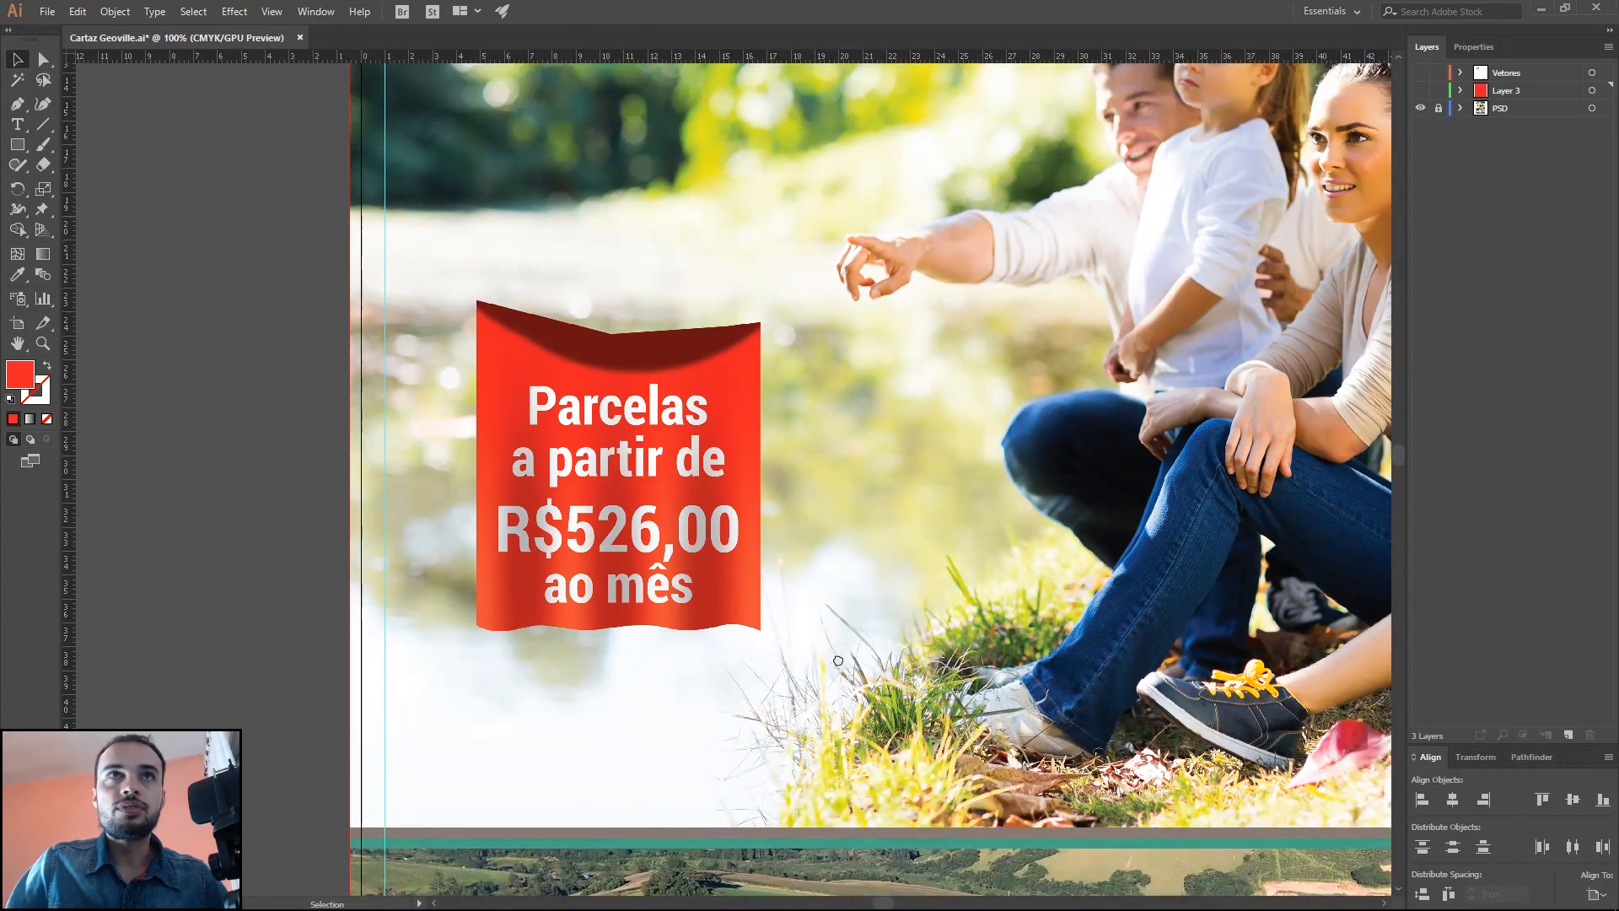
scroll(880, 428, down, 6)
scroll(880, 428, left, 3)
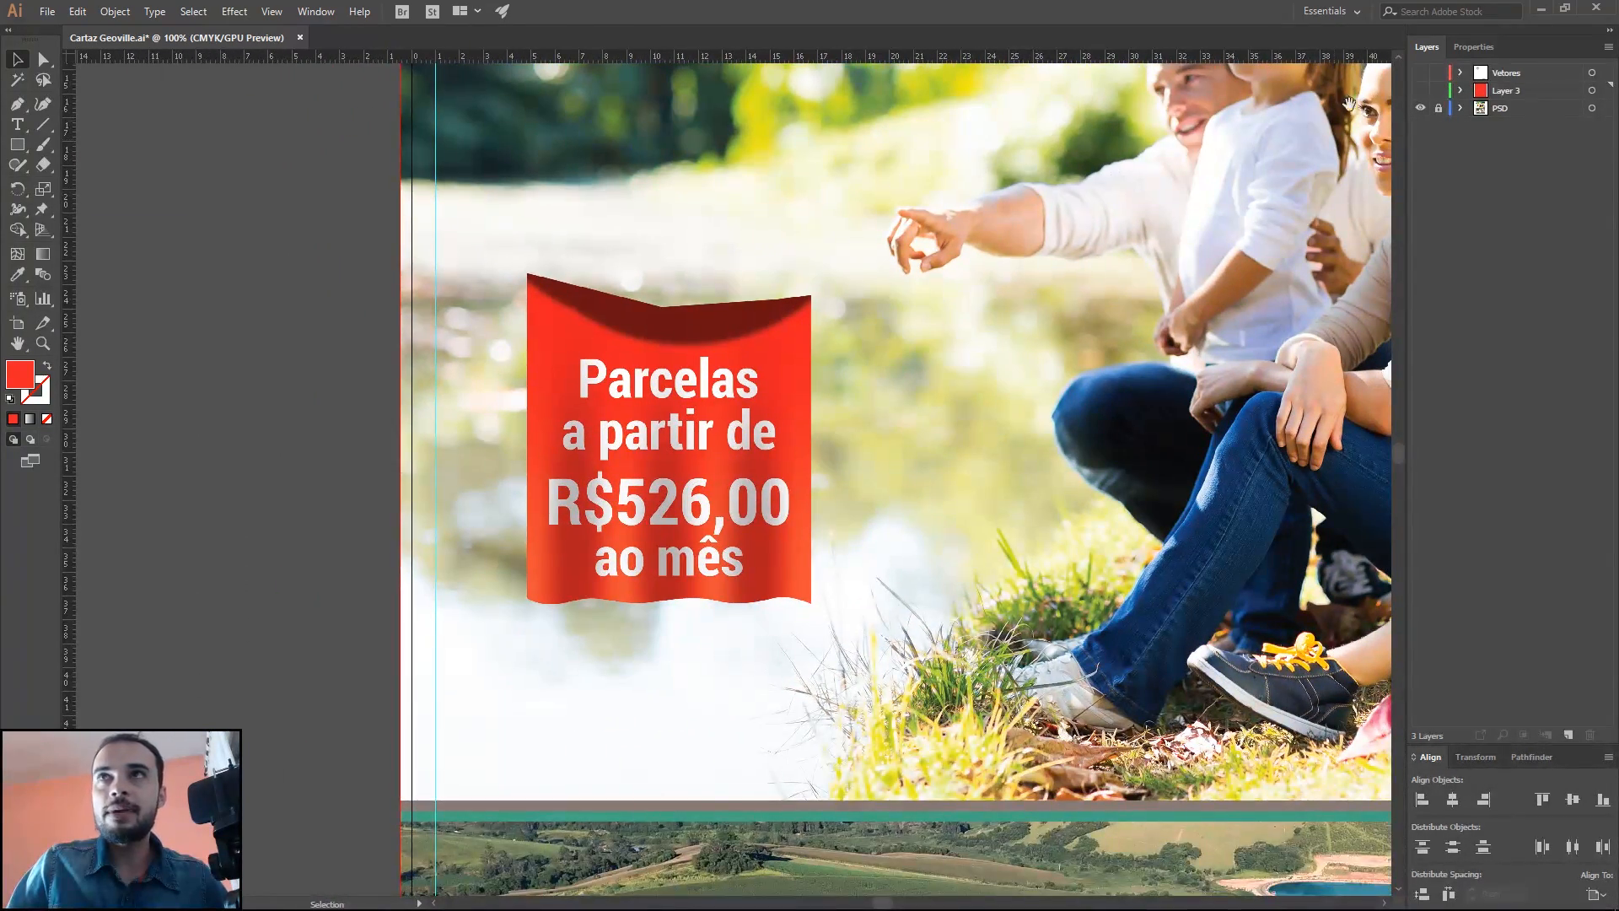
click(1420, 73)
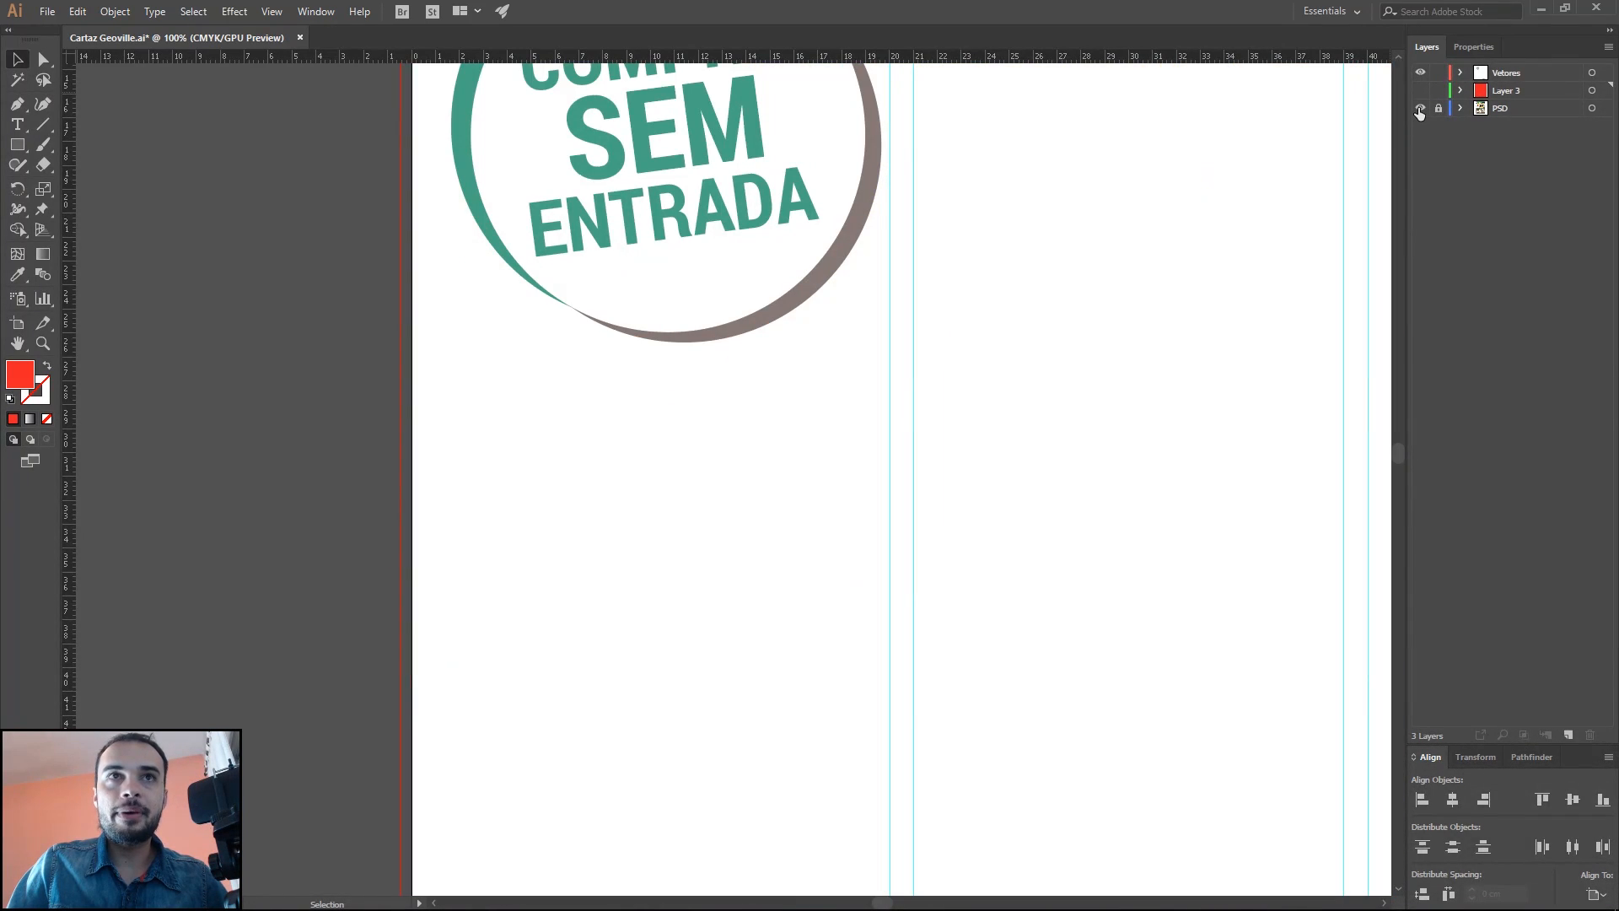
click(1419, 108)
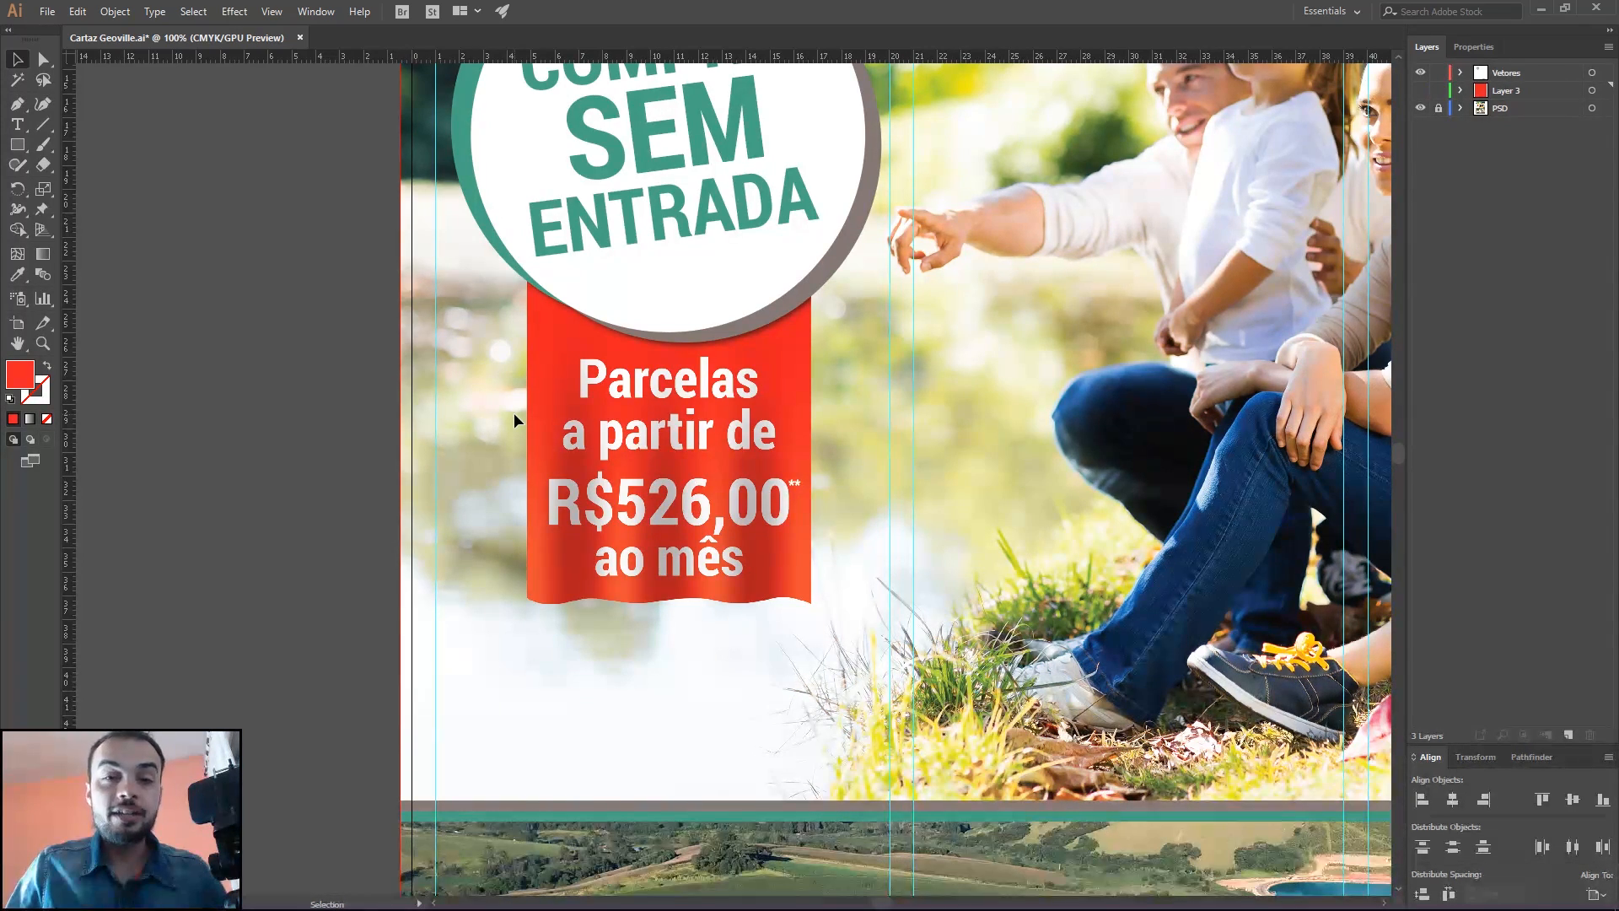
Step: Compare the Photoshop poster with the Illustrator layout and inspect the banner's text up close
key(alt+Tab)
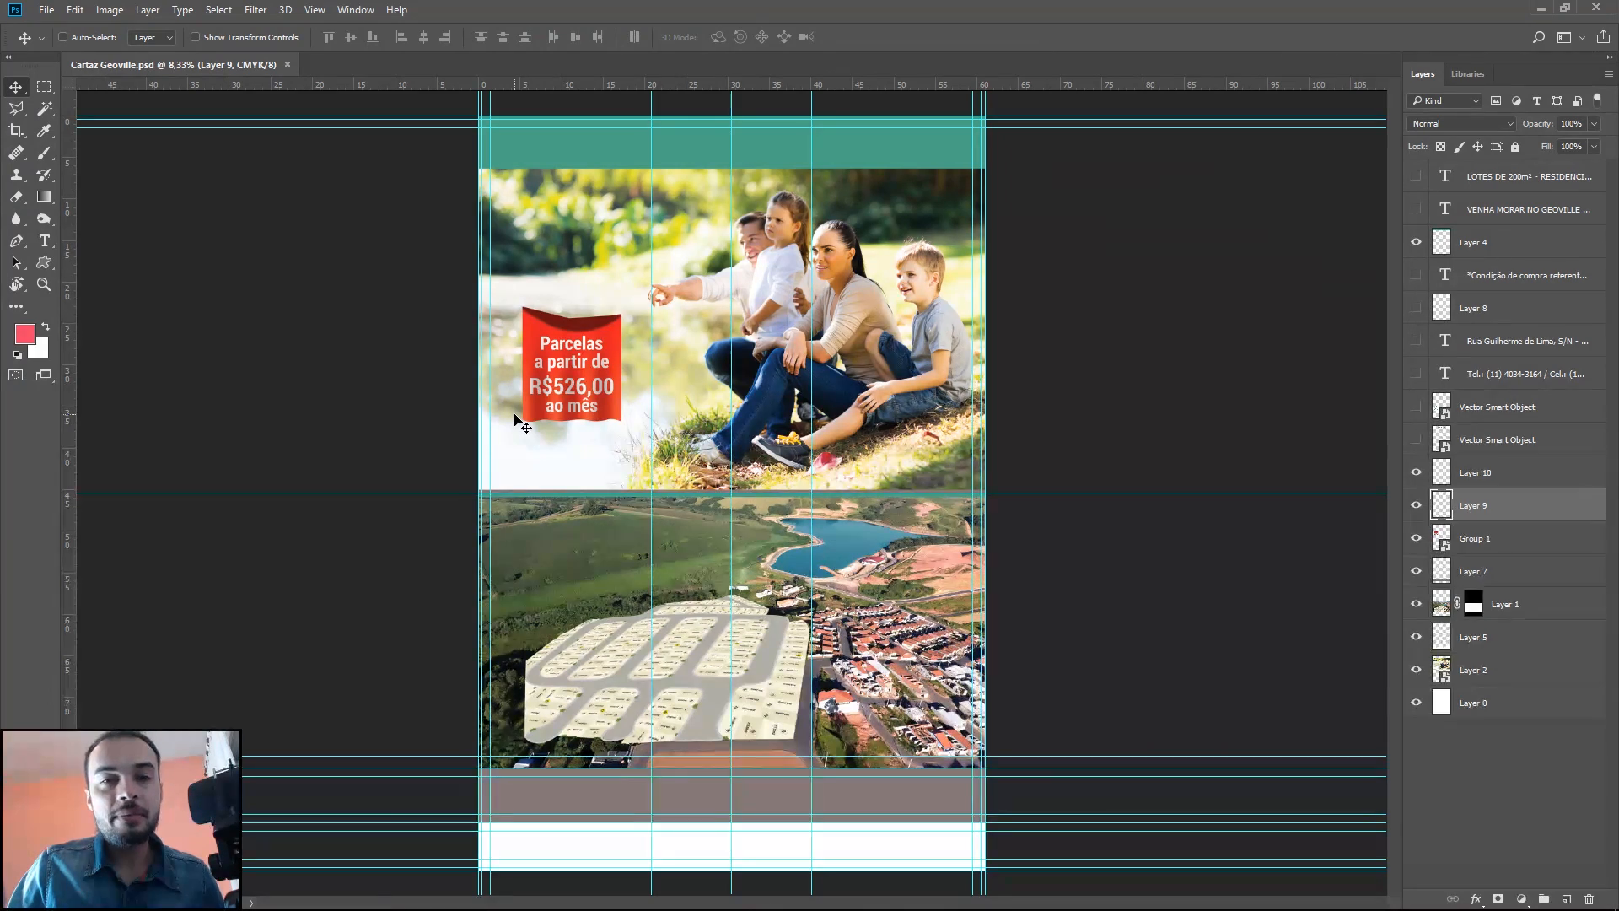
key(alt+Tab)
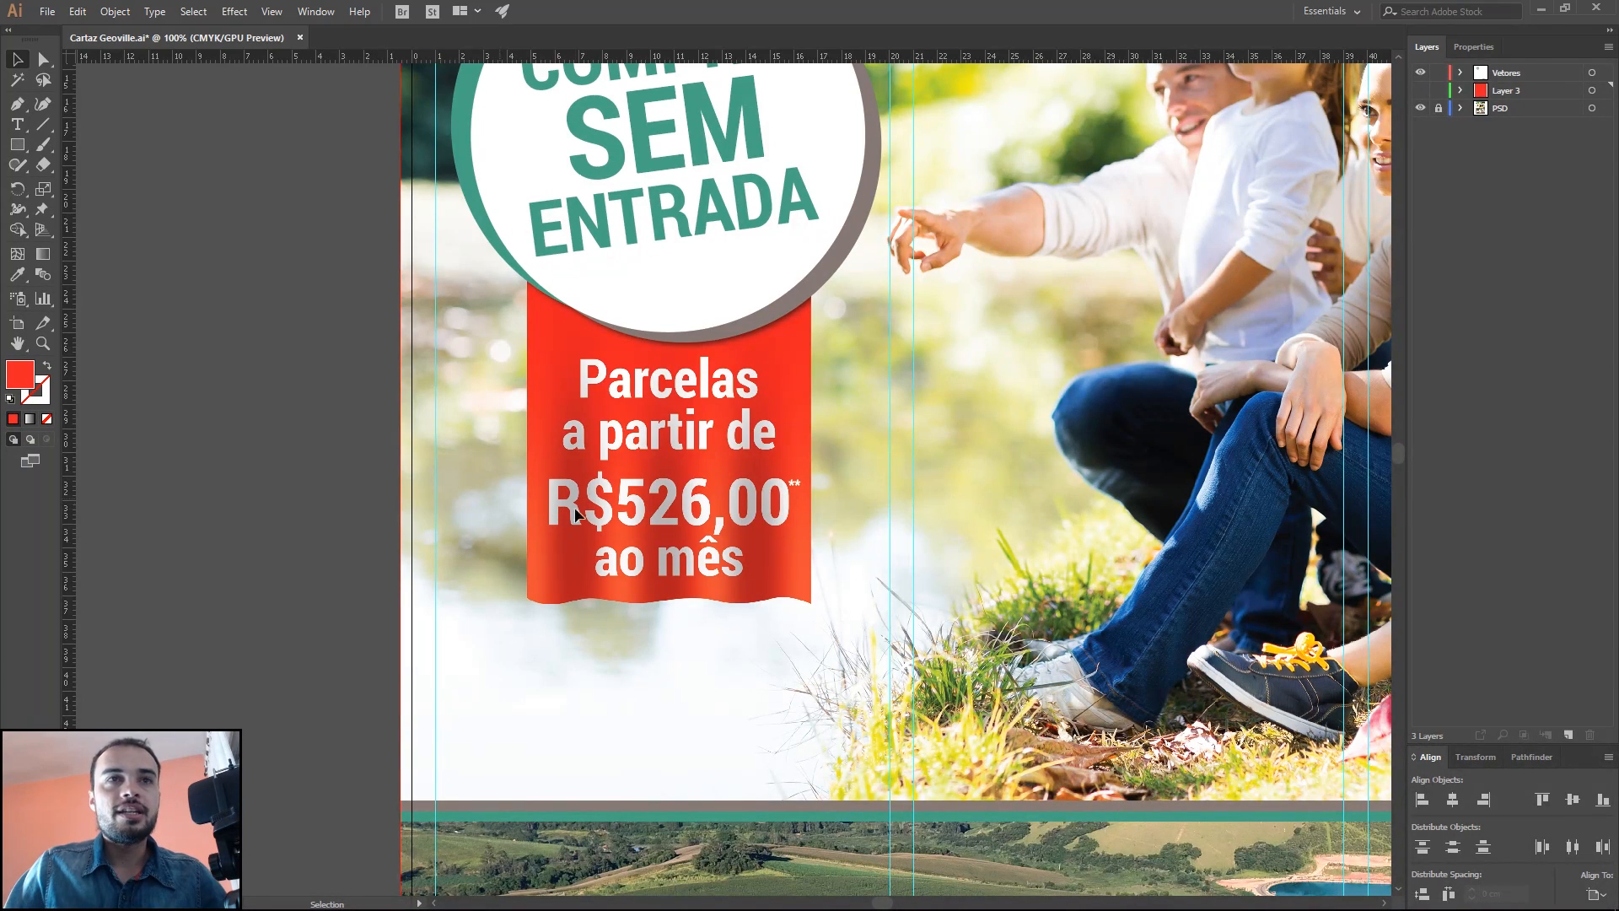
scroll(654, 492, up, 1)
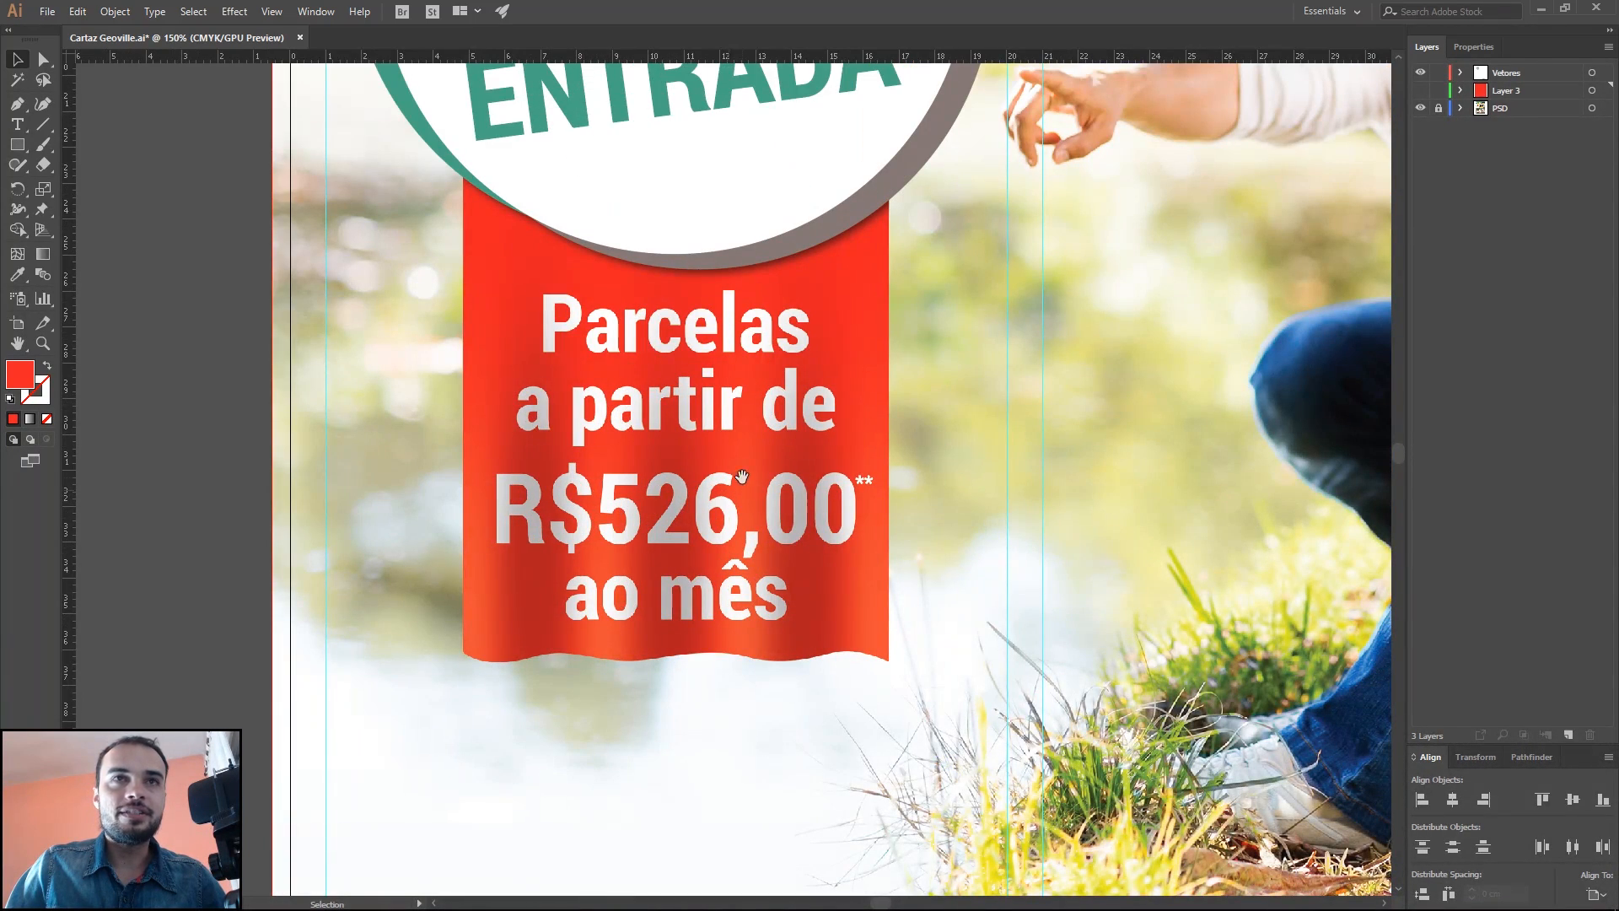
drag(742, 476, 800, 468)
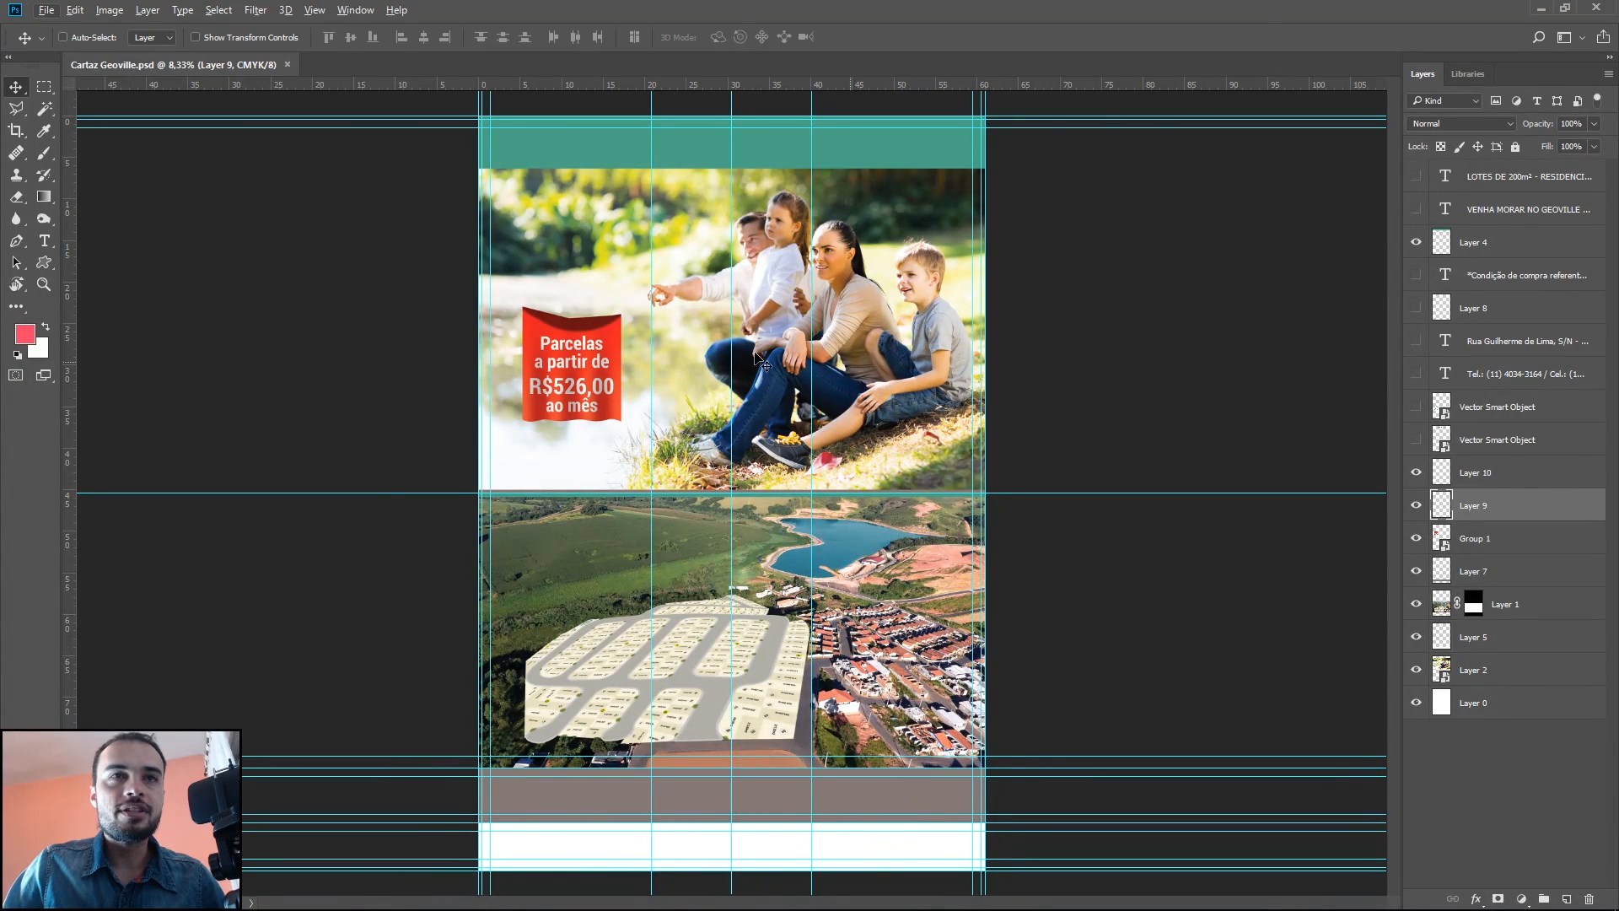
Step: Switch to Cartaz Geoville.psd in Photoshop and examine the red banner's folds, shading, wavy lower edge and top shadow
scroll(542, 387, up, 1)
scroll(542, 387, up, 3)
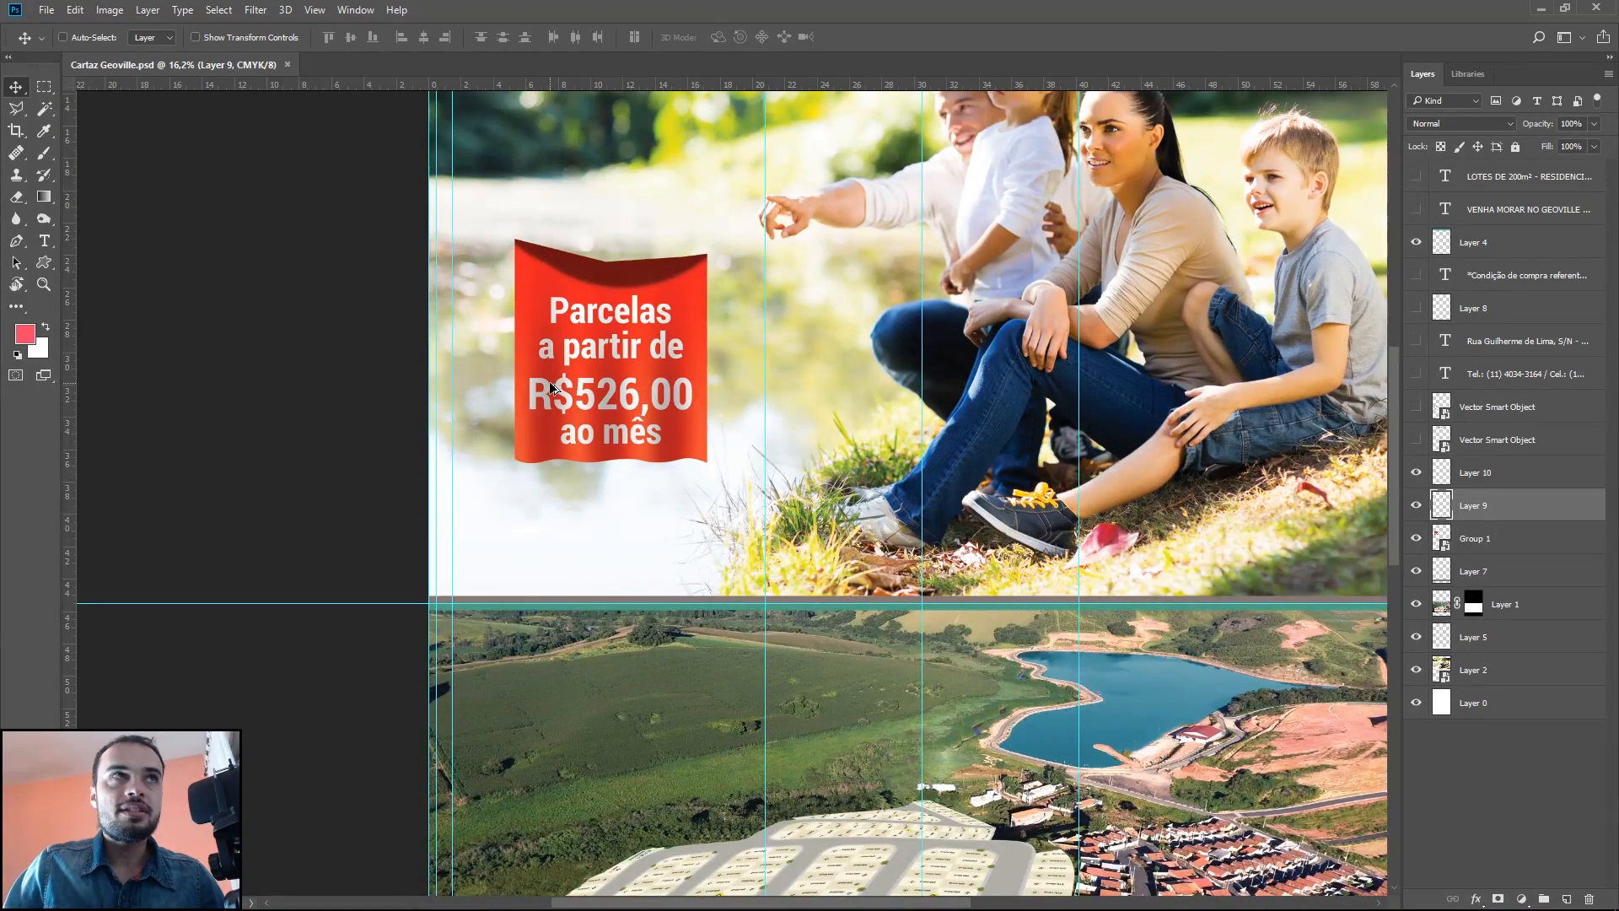
scroll(542, 387, up, 2)
scroll(542, 387, up, 4)
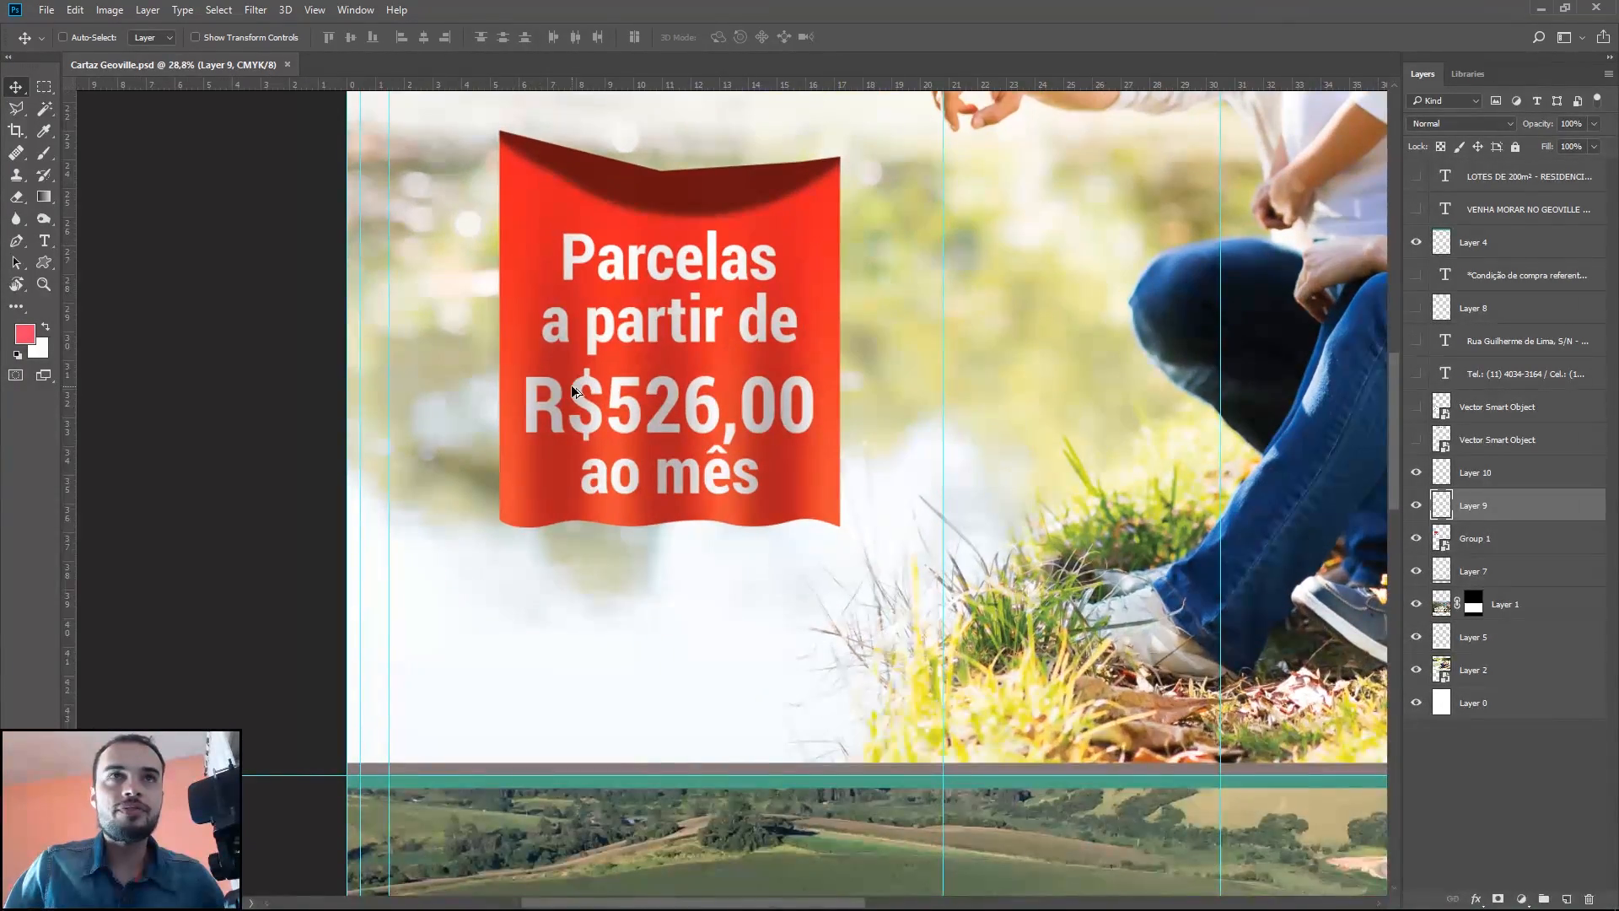
scroll(531, 394, up, 1)
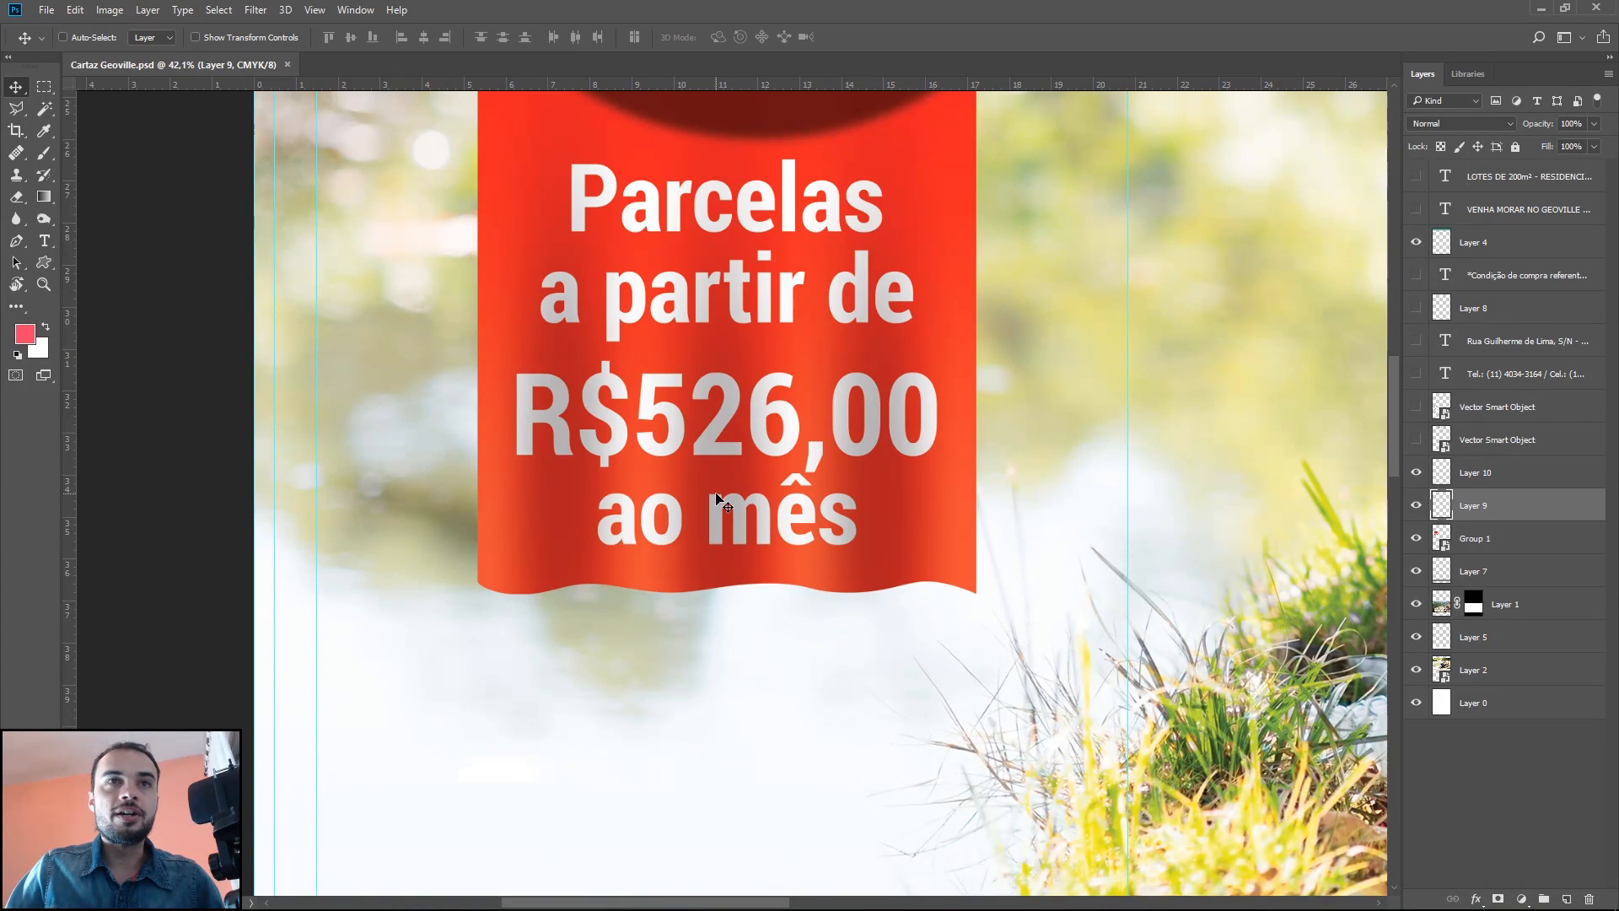
scroll(639, 469, up, 5)
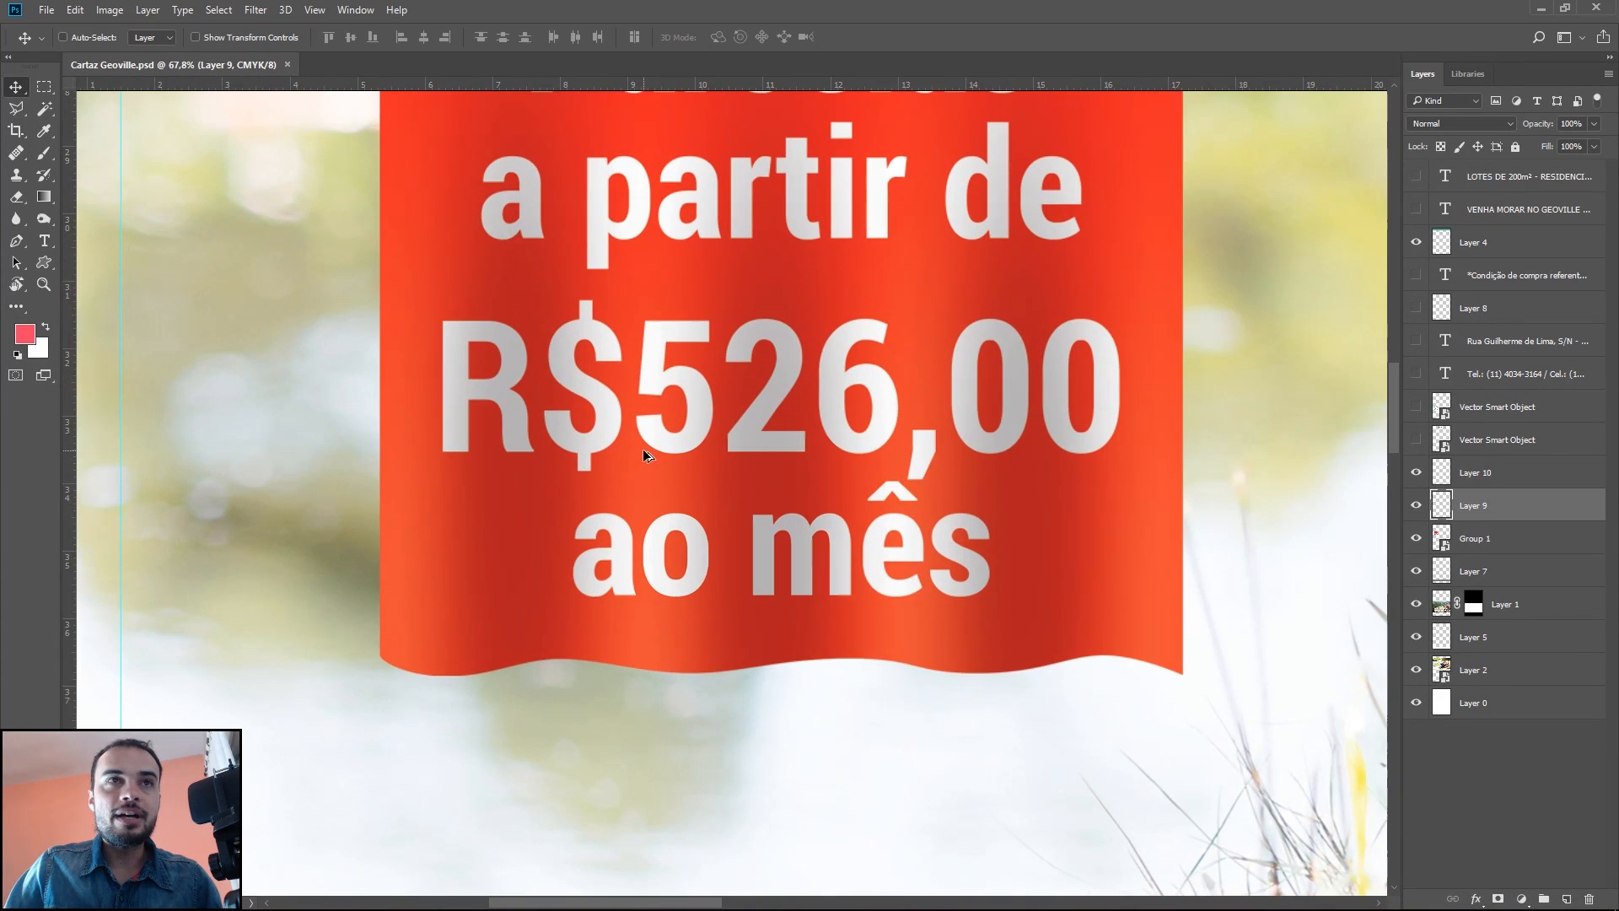
scroll(517, 462, up, 1)
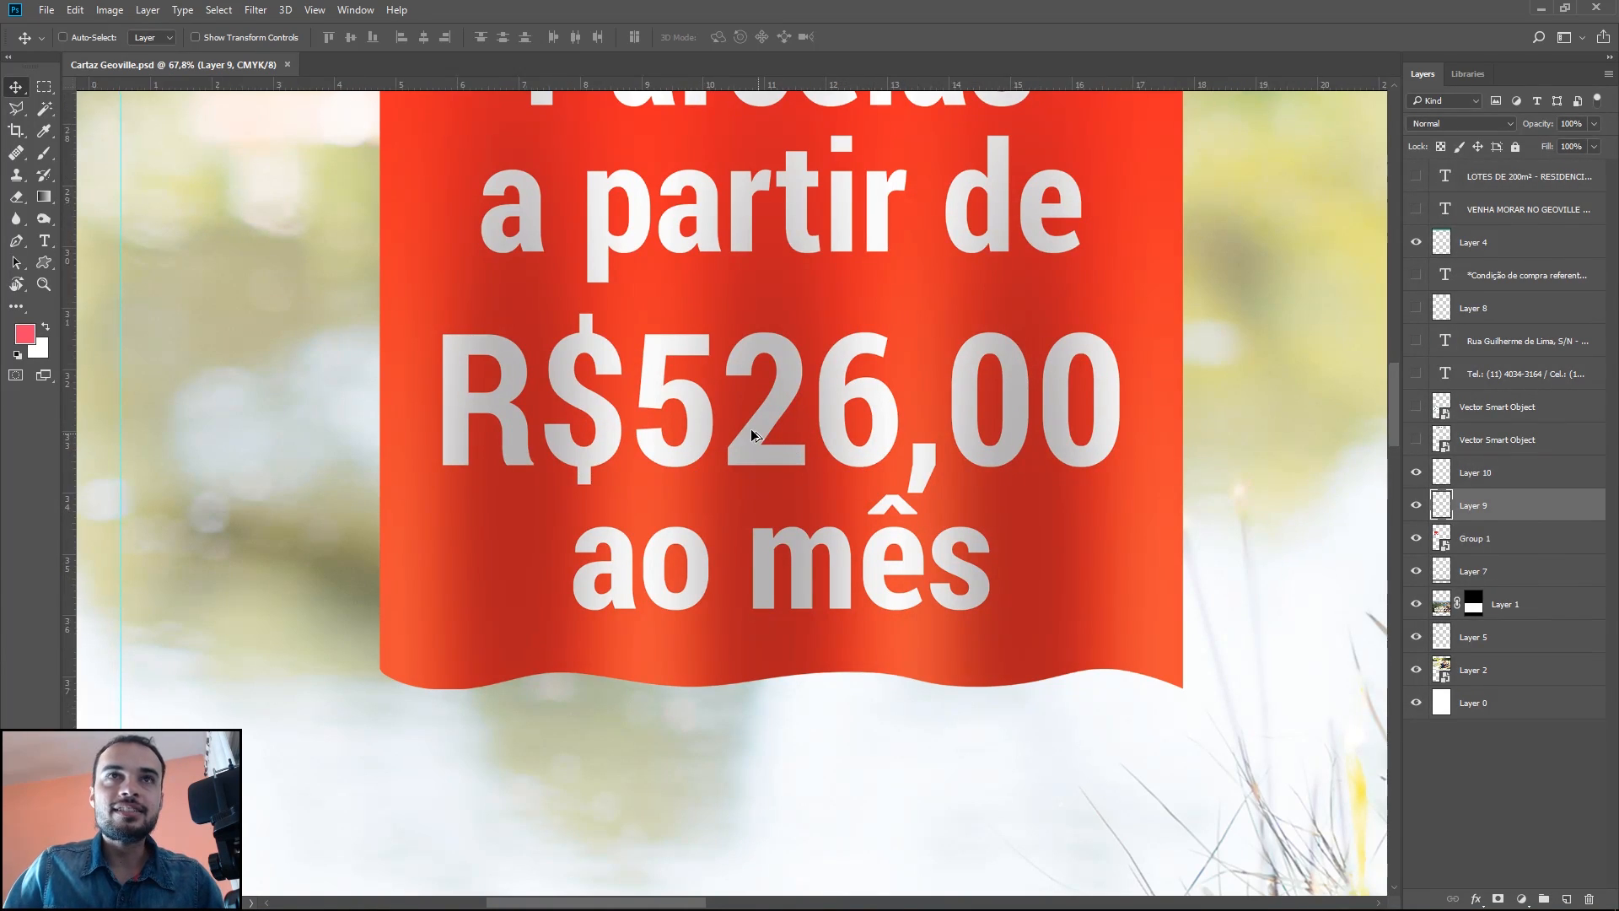
scroll(747, 433, down, 3)
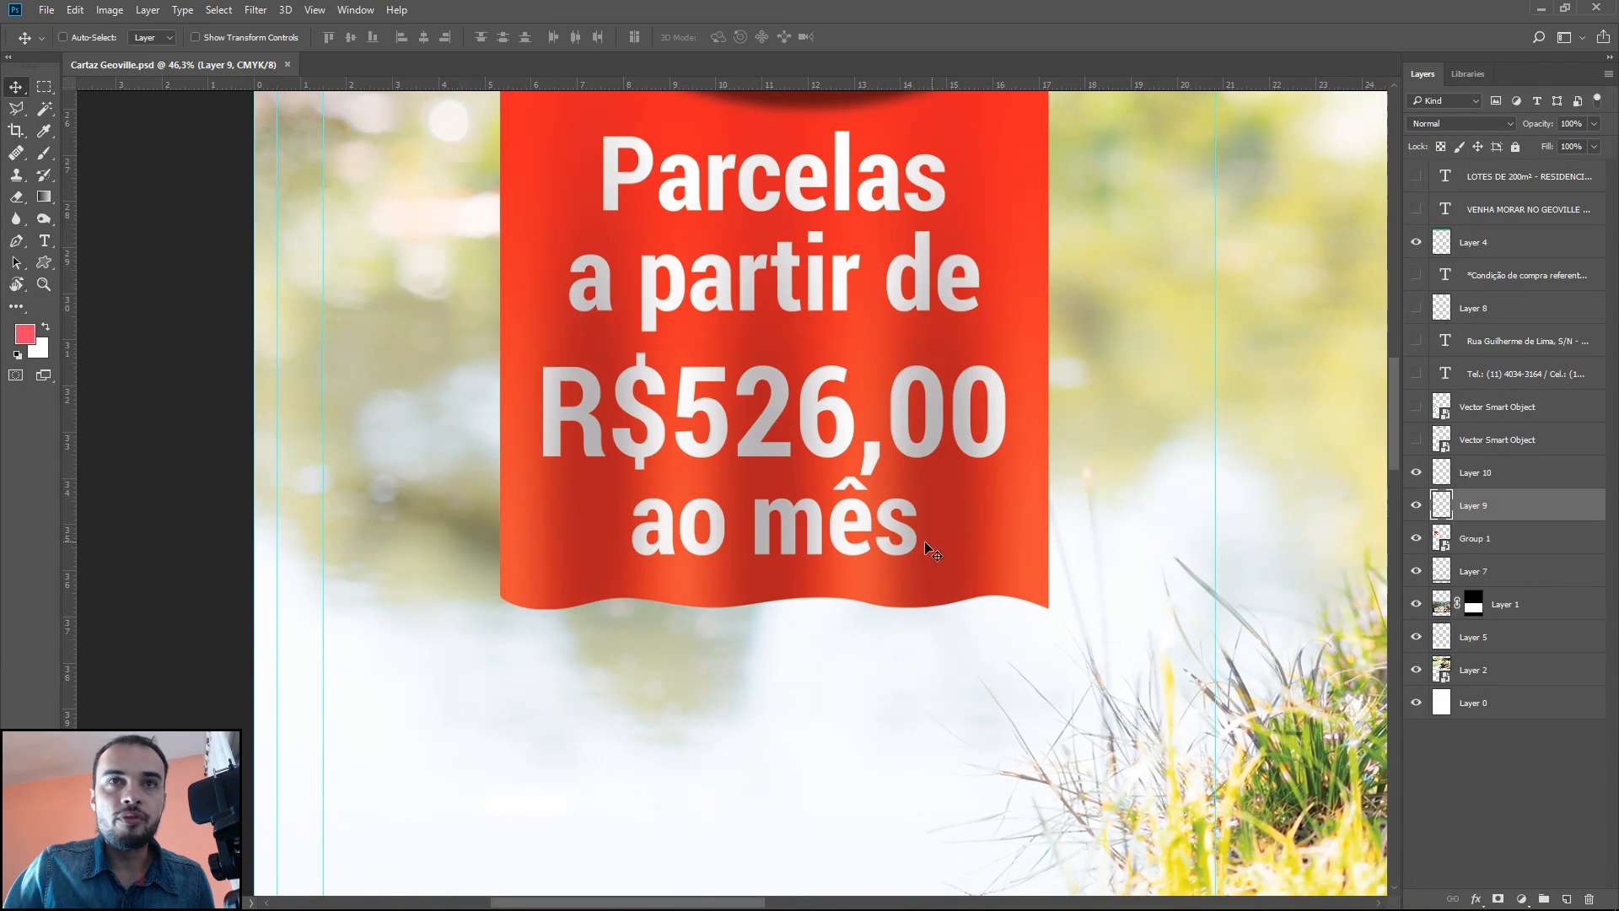
scroll(727, 451, down, 5)
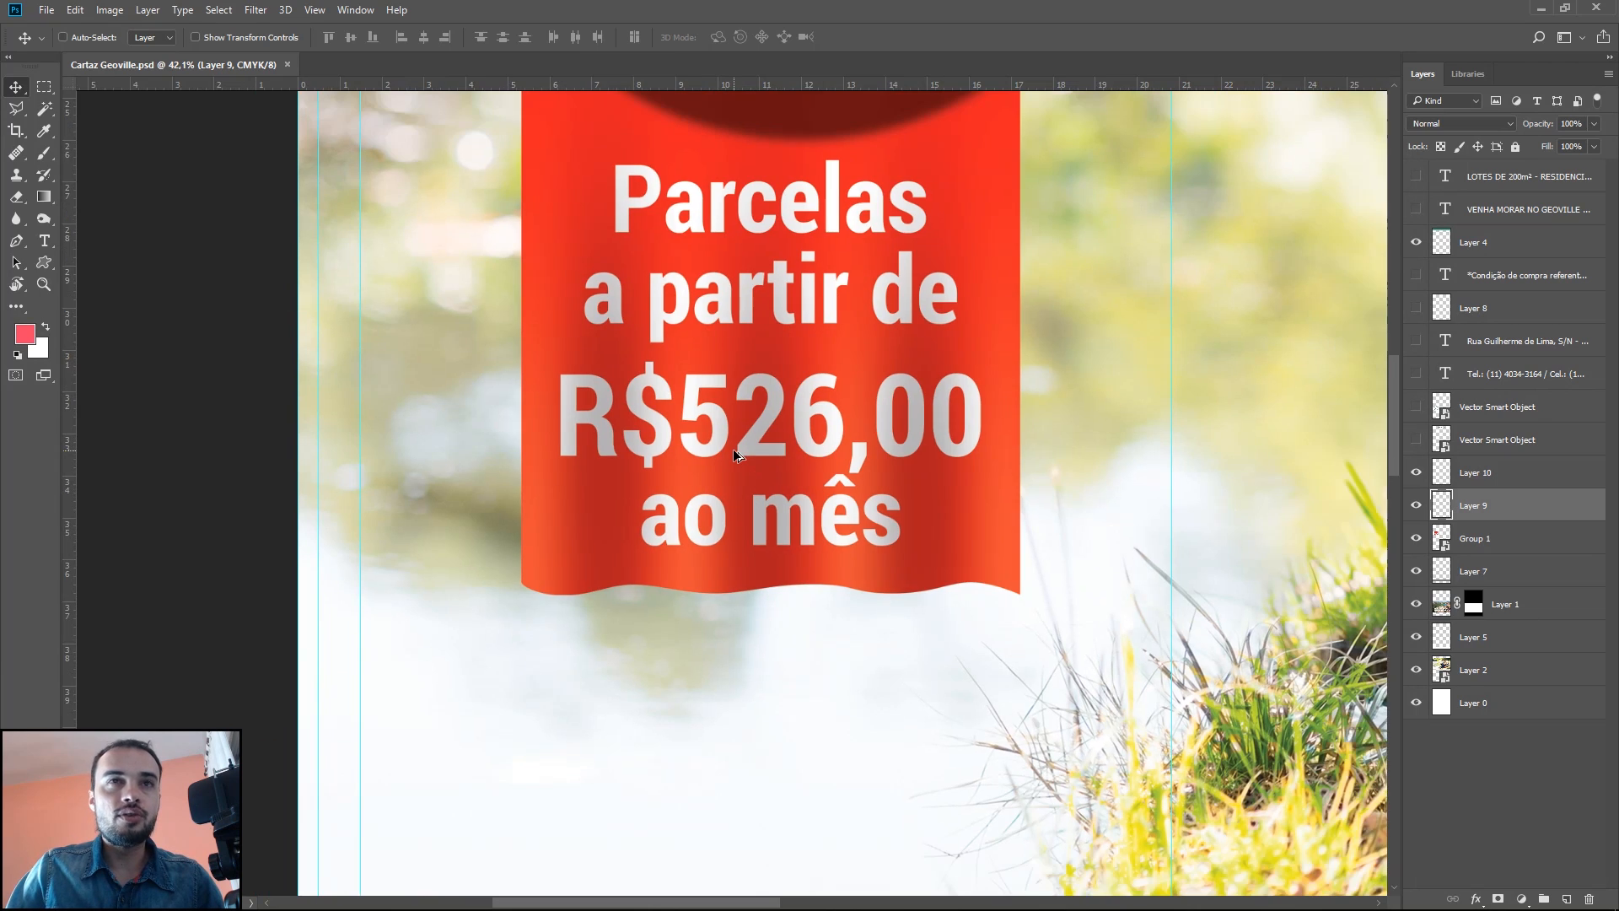
scroll(725, 453, up, 2)
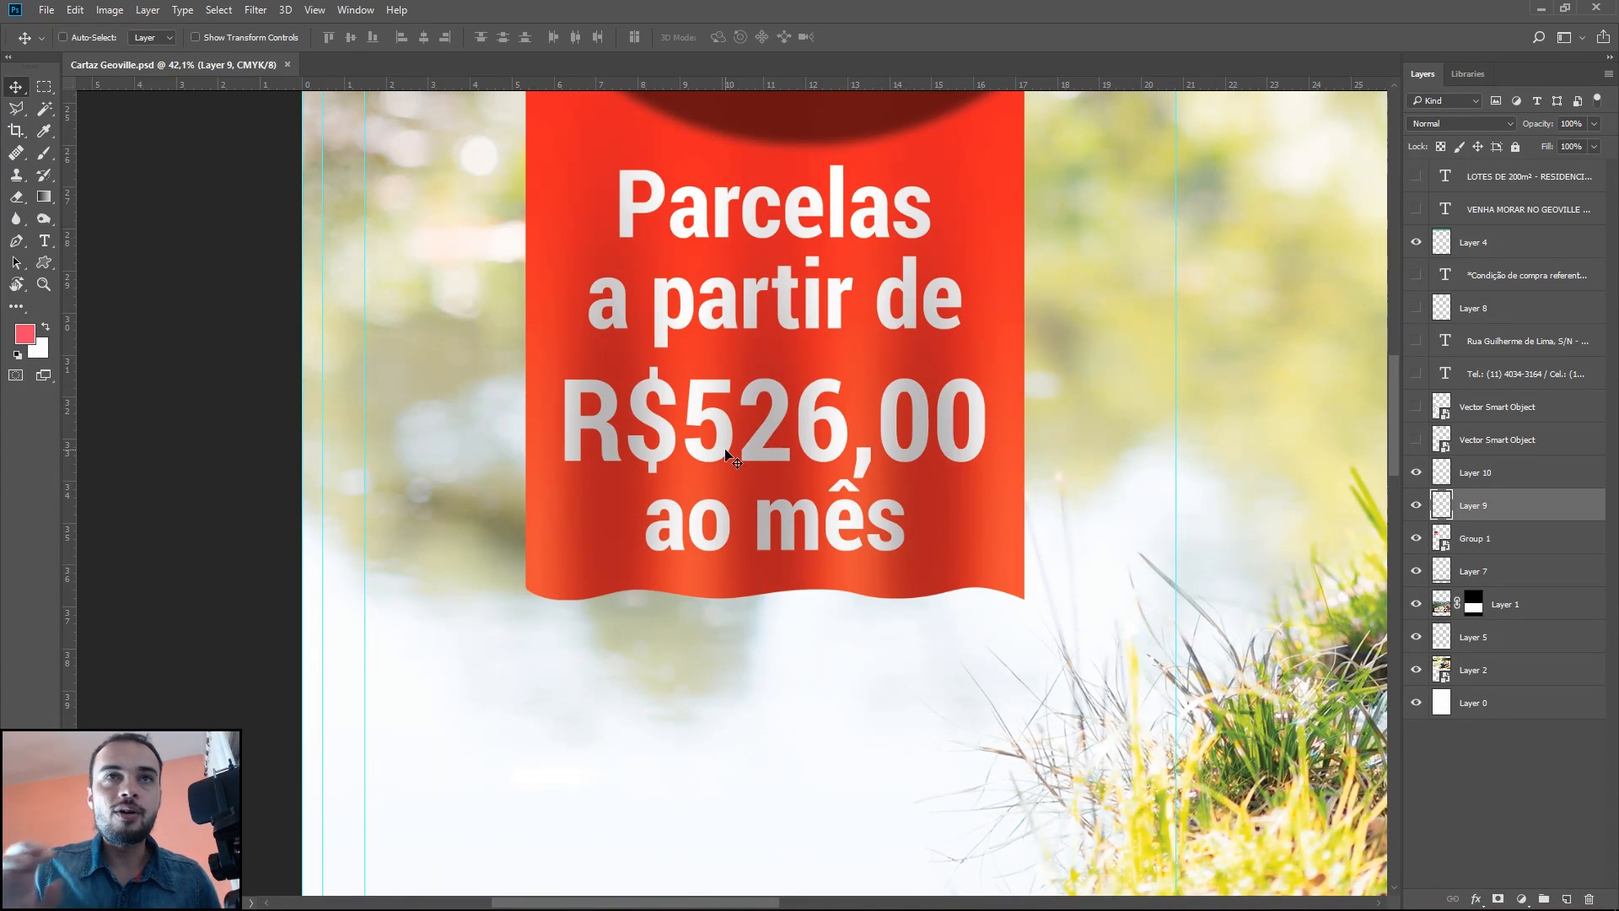
scroll(690, 428, down, 2)
drag(1040, 367, 585, 431)
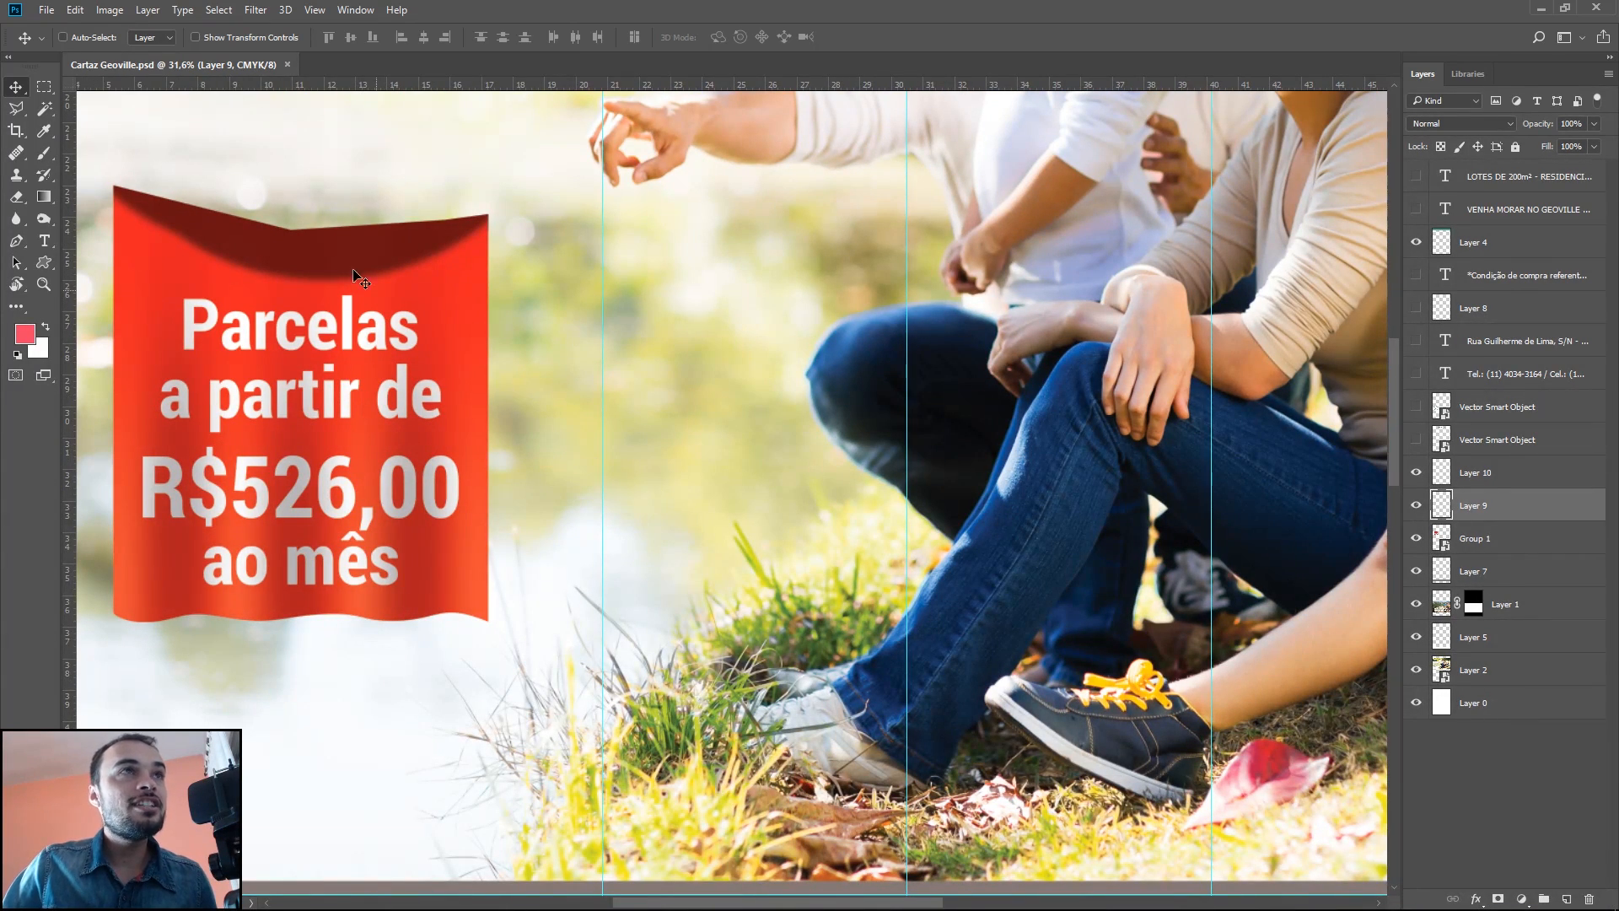
Step: Create a new white RGB document of 1000 x 1000 pixels at 72 pixels per inch
click(49, 12)
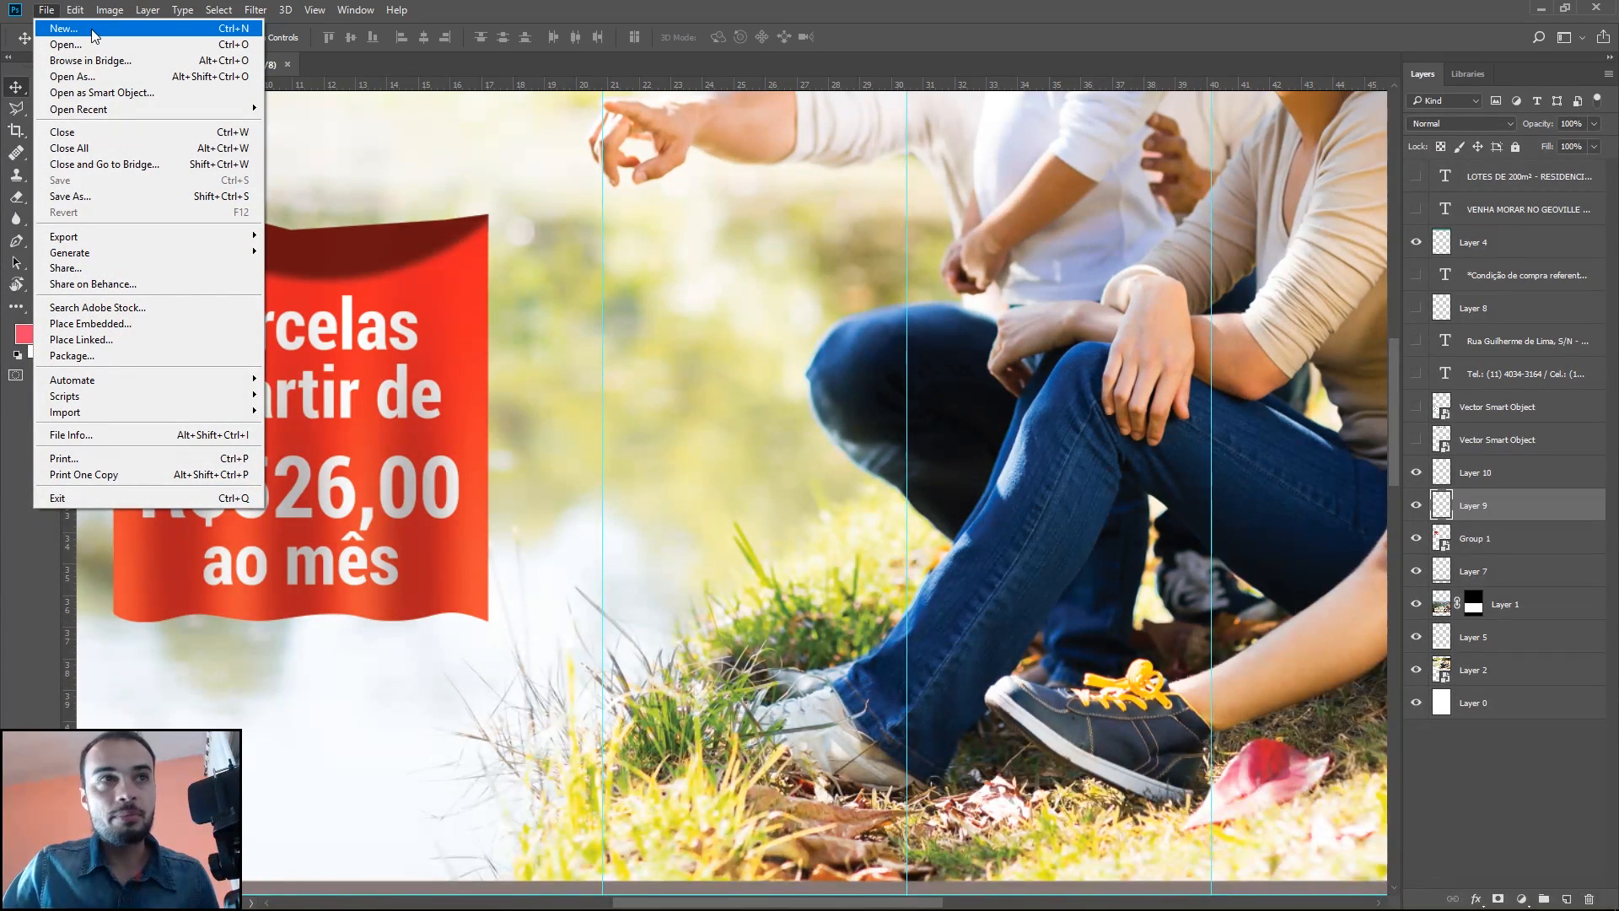
key(Escape)
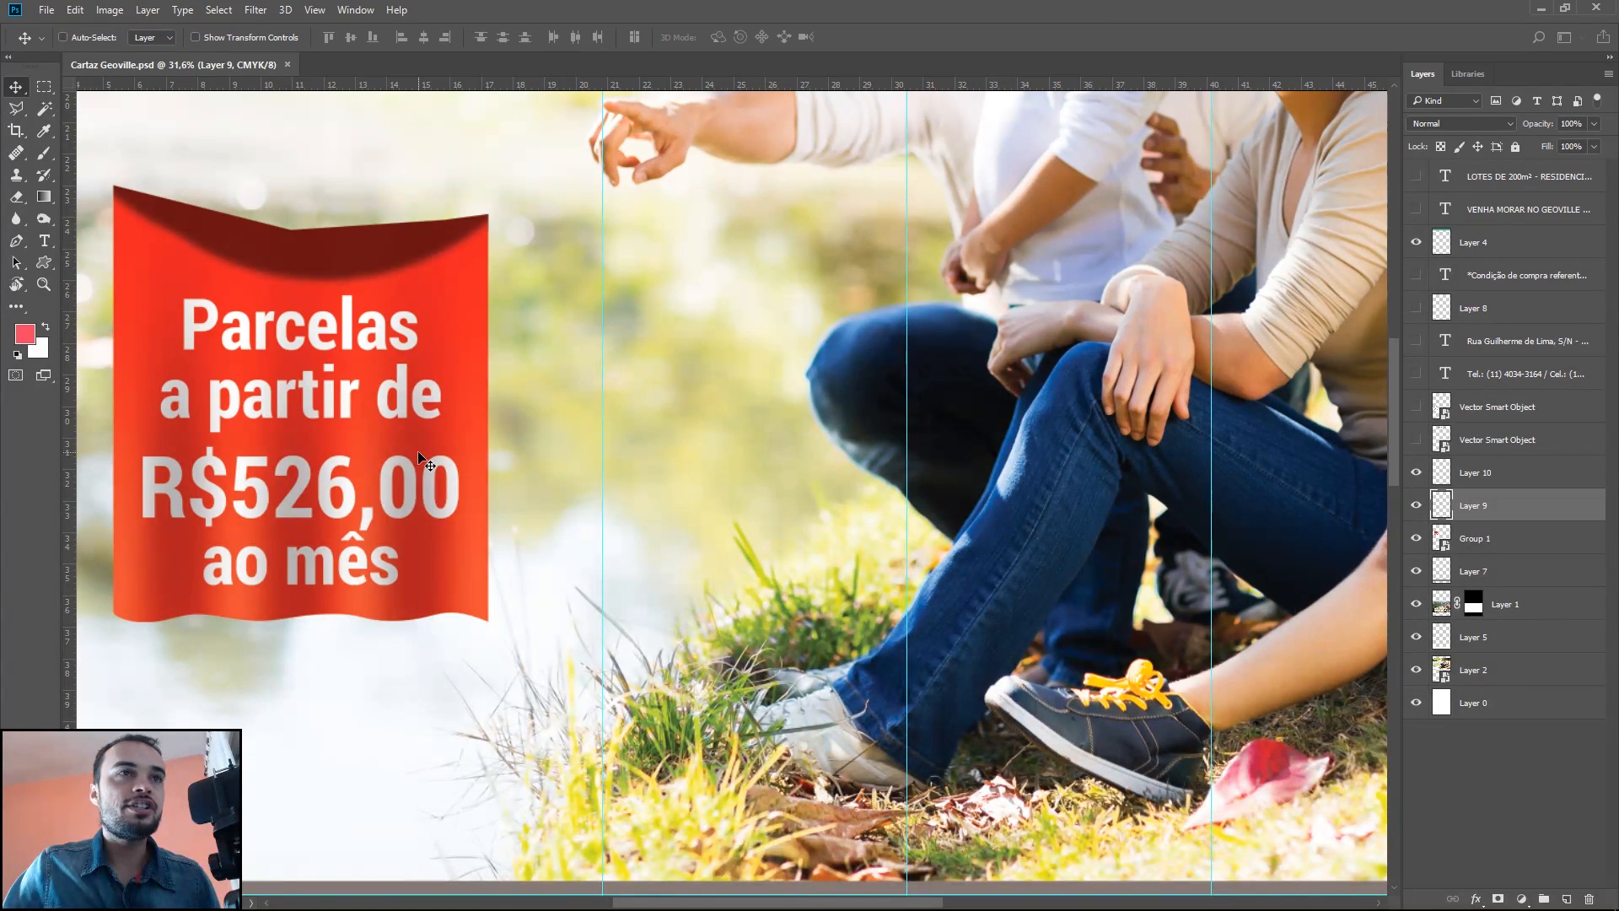
key(ctrl+n)
text(1000)
key(Tab)
text(1000)
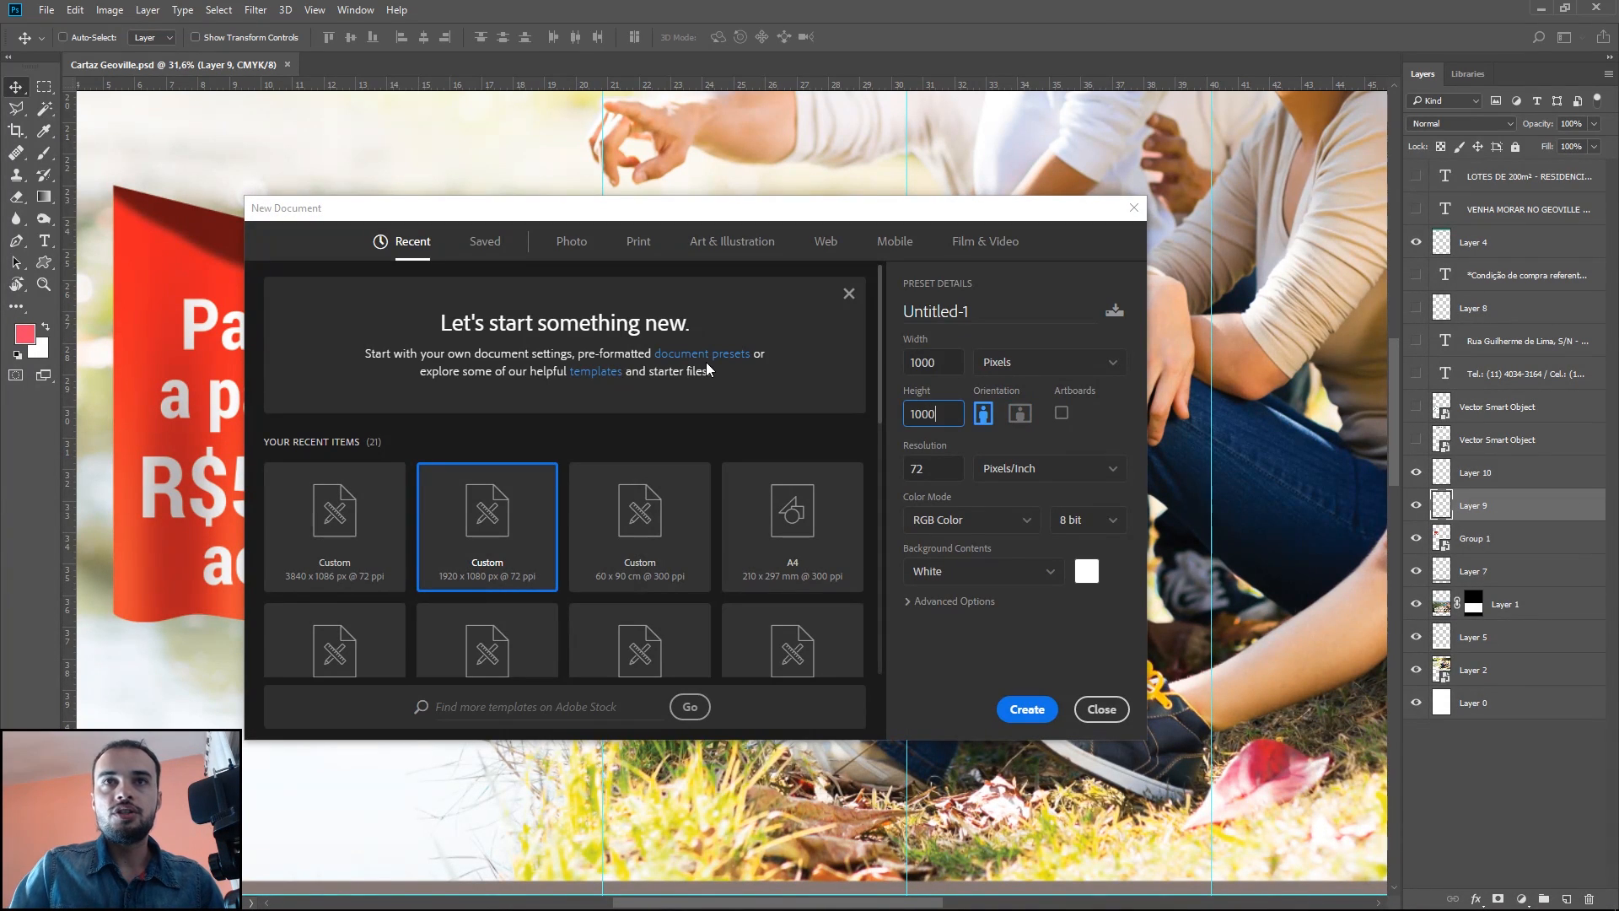
click(1027, 708)
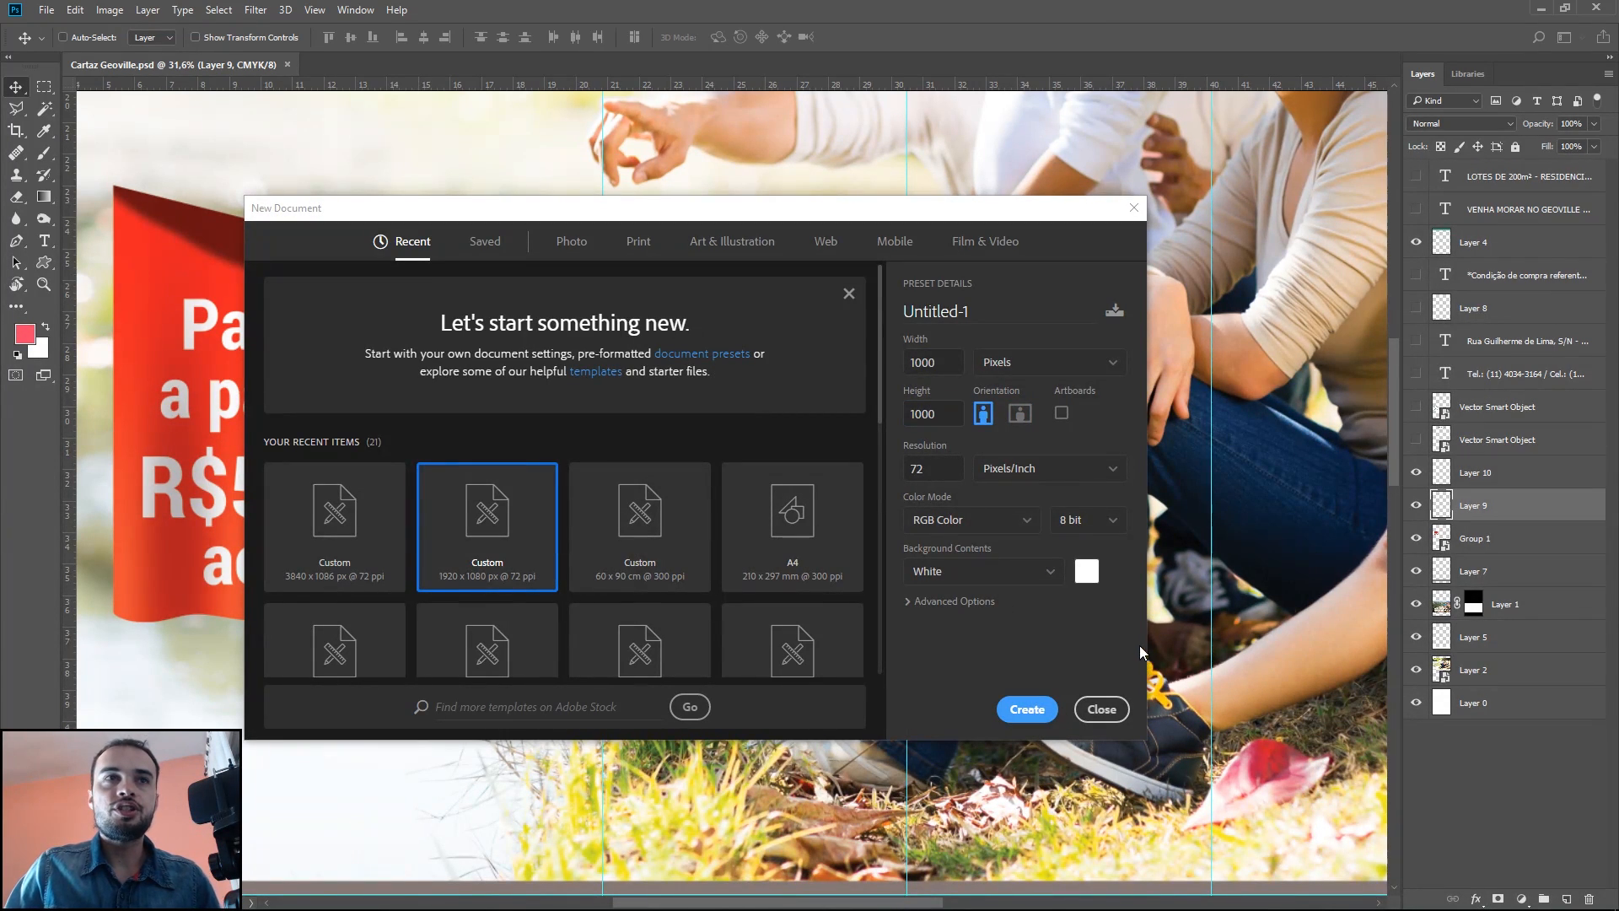
Step: Set the foreground colour to red ff0000 and outline a tall rectangular selection on a new layer
key(d)
click(25, 335)
text(ff0000)
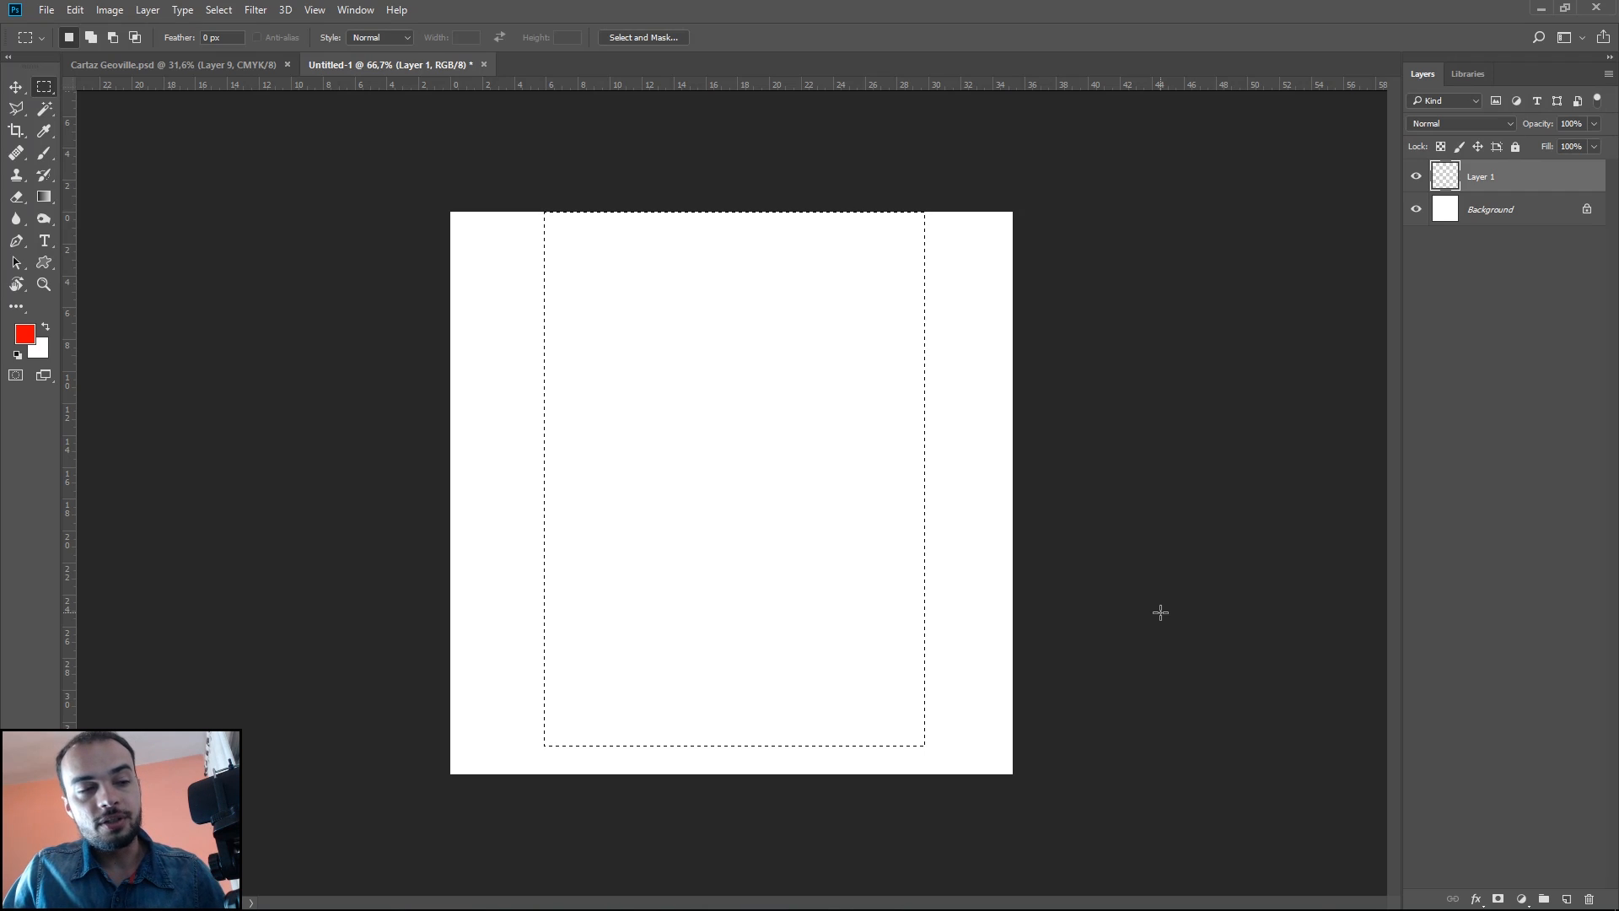
Step: Switch to Illustrator, hide the Vetores layer and examine the proportions of Layer 3's flat red rectangle
key(alt+Tab)
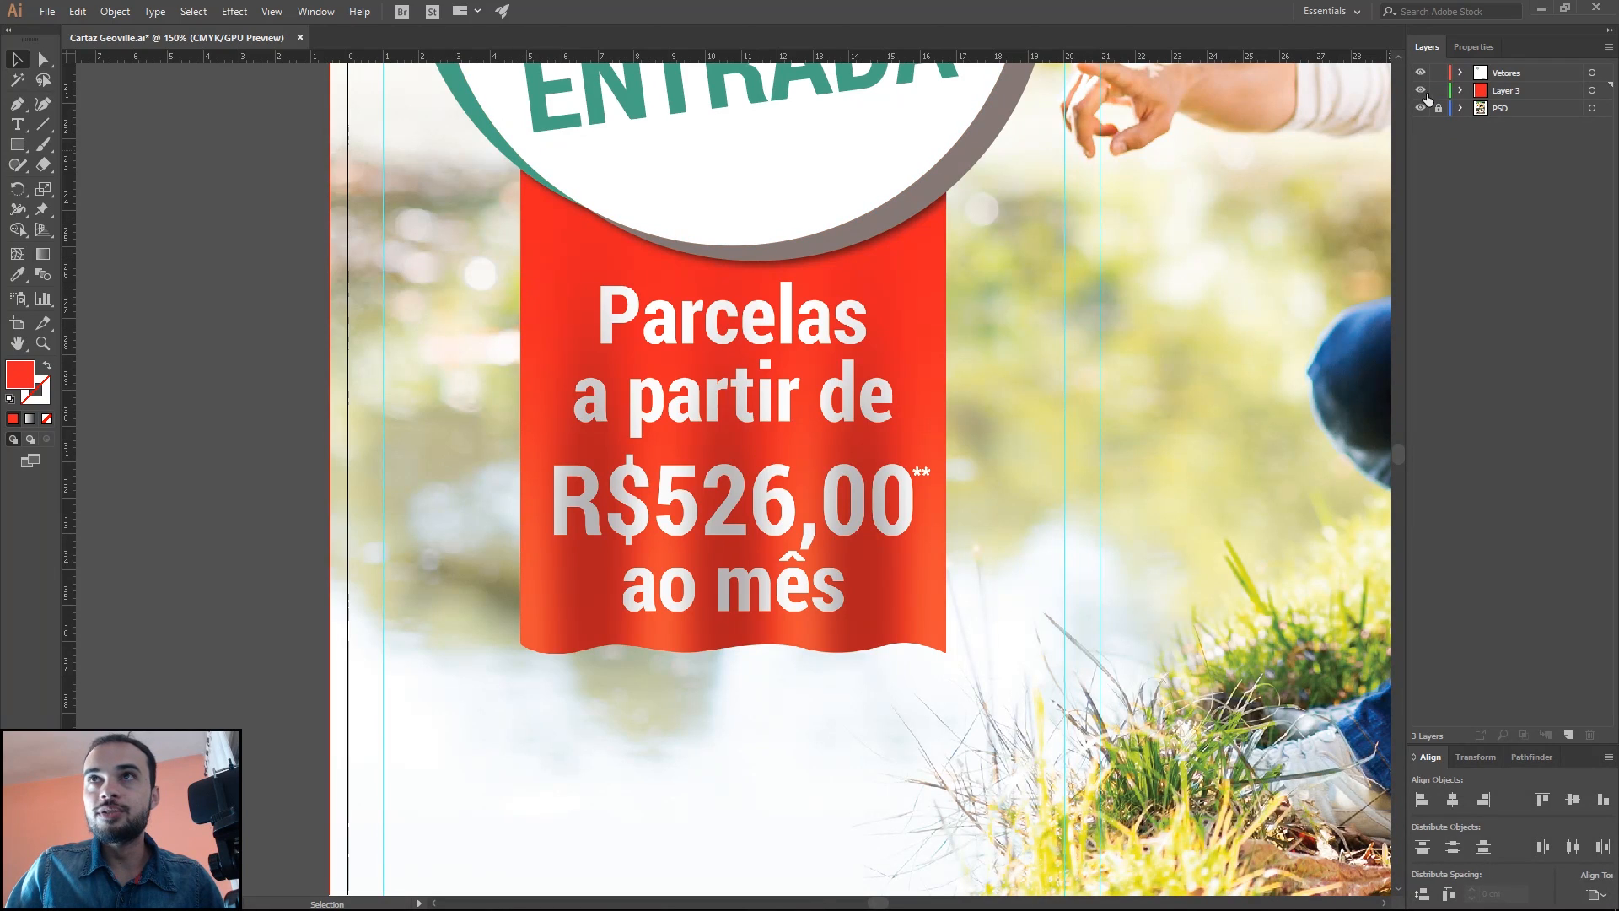
click(1419, 73)
click(644, 594)
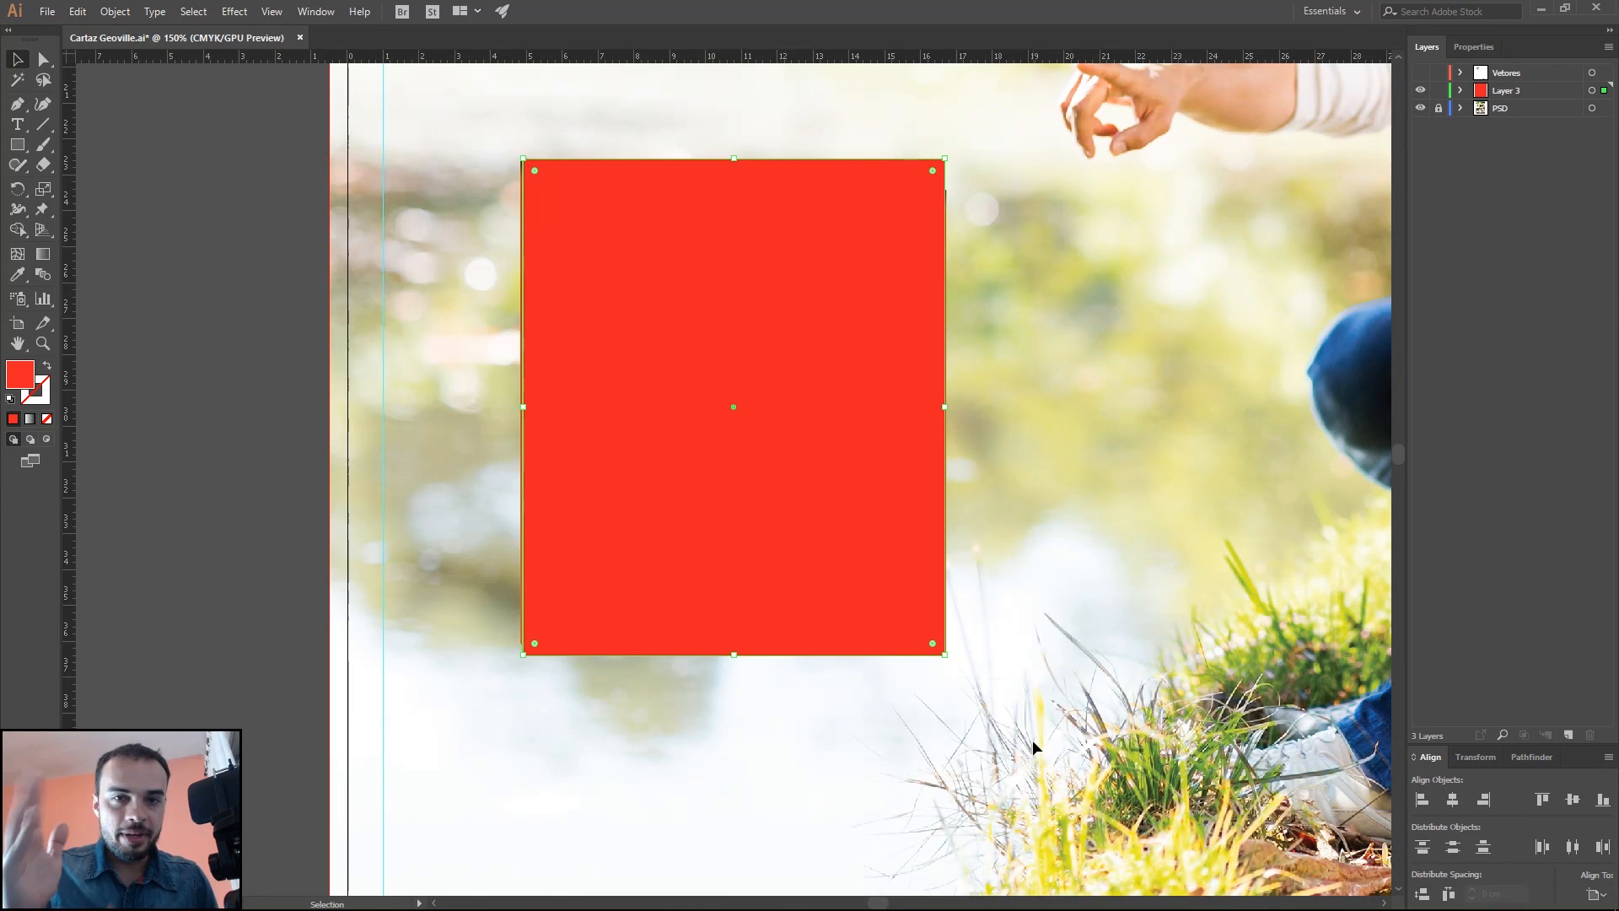
key(alt+Tab)
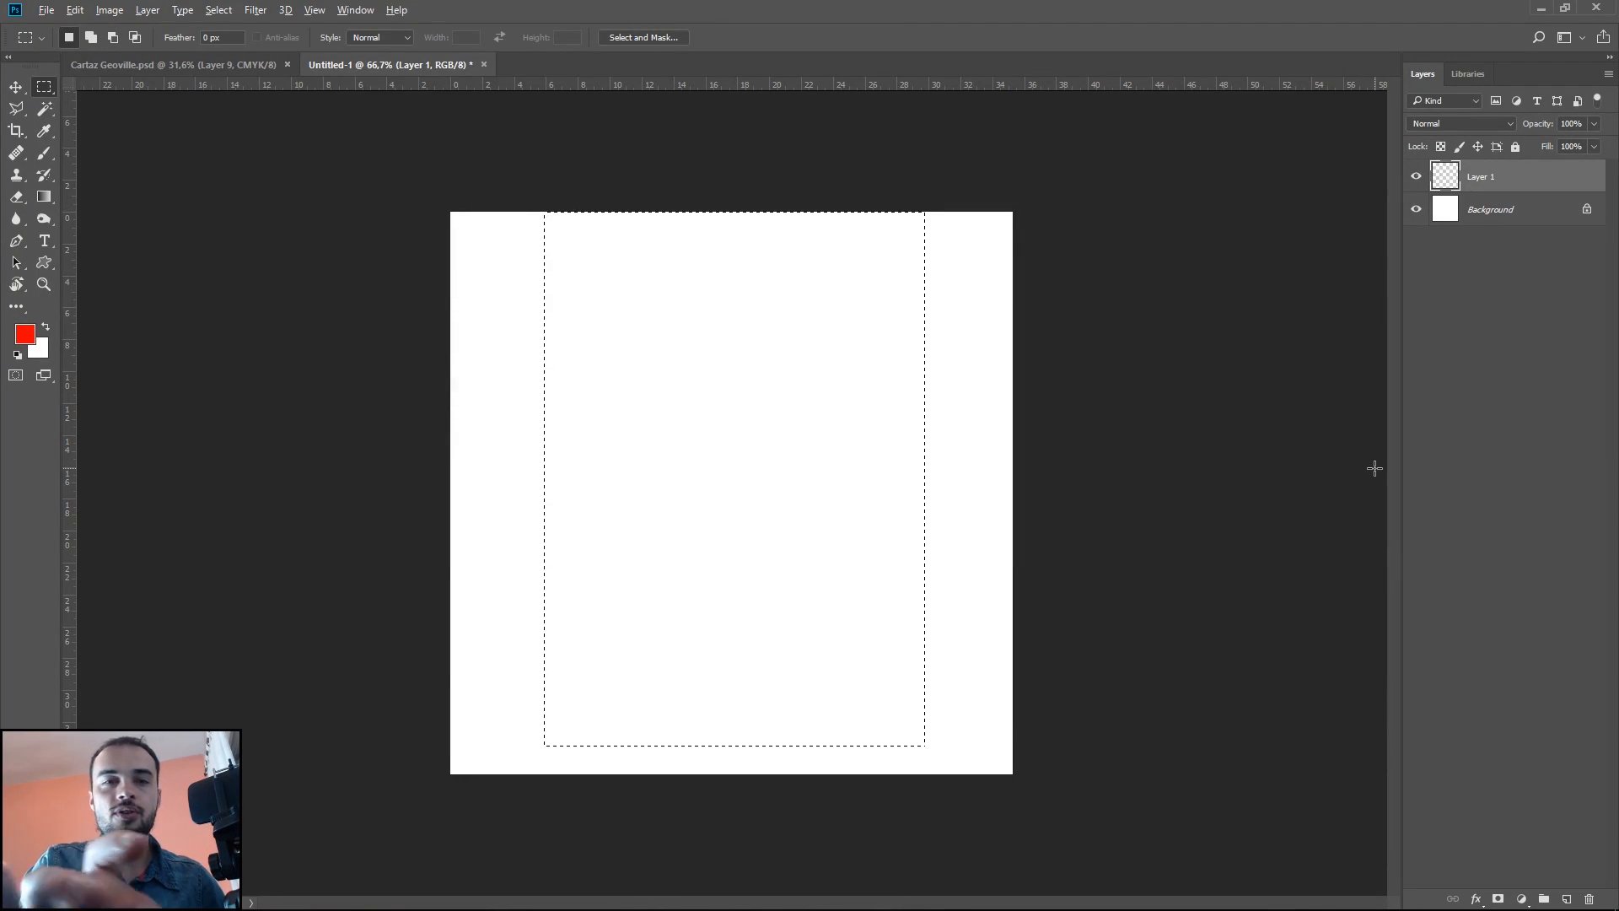
Step: Fill the rectangular selection in Photoshop with the red foreground colour, deselect it and delete the white Background layer
key(alt)
key(alt+BackSpace)
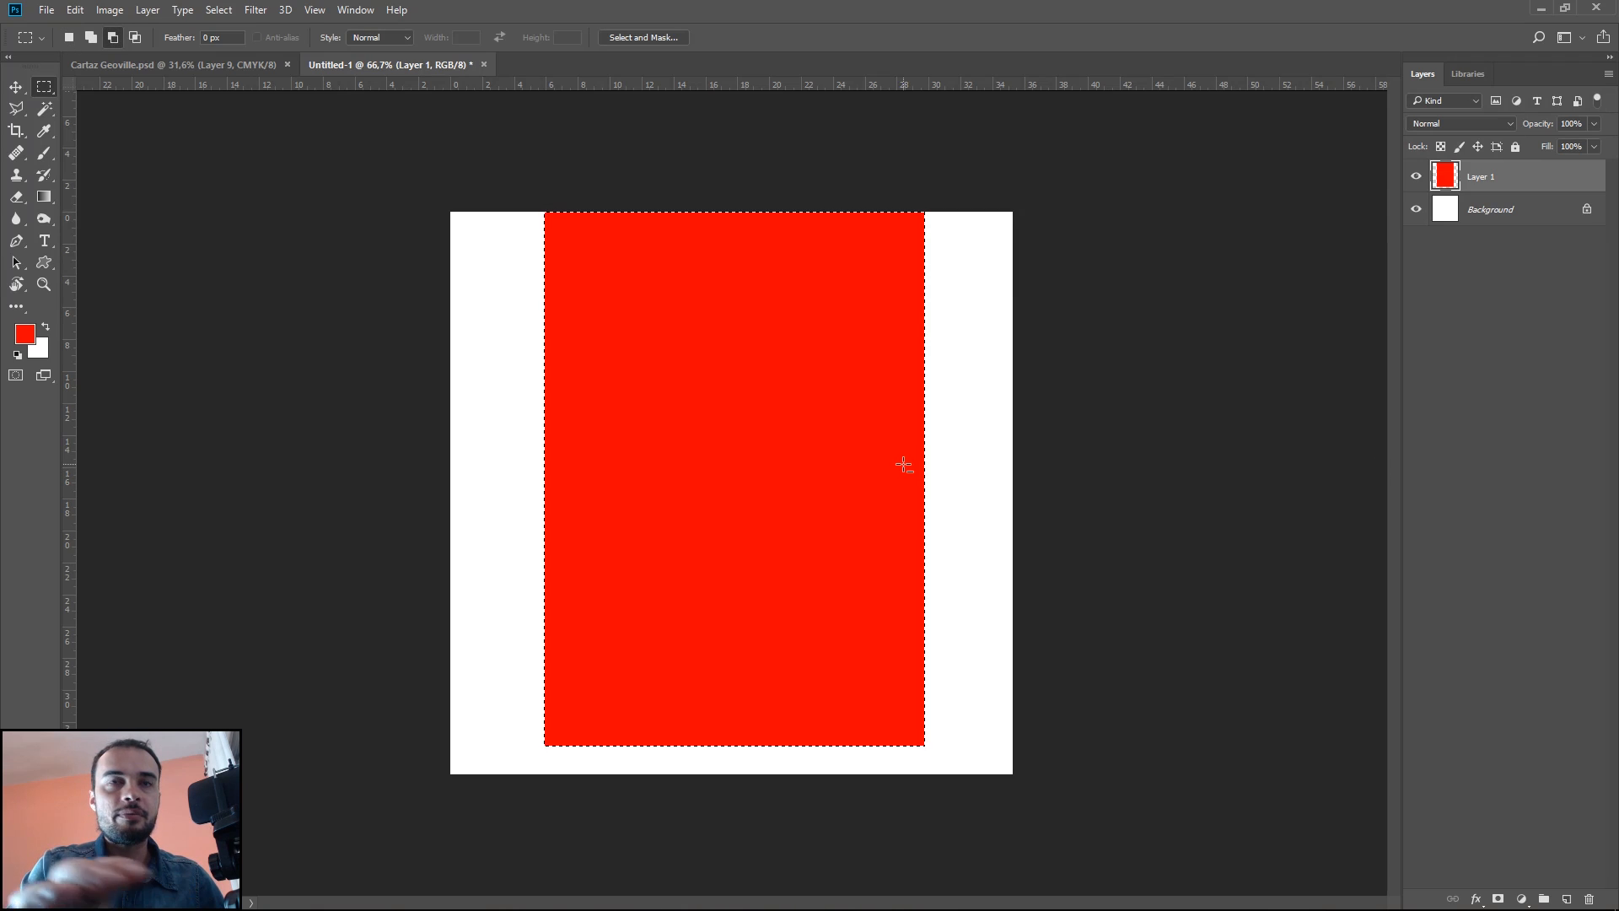
key(ctrl+d)
key(v)
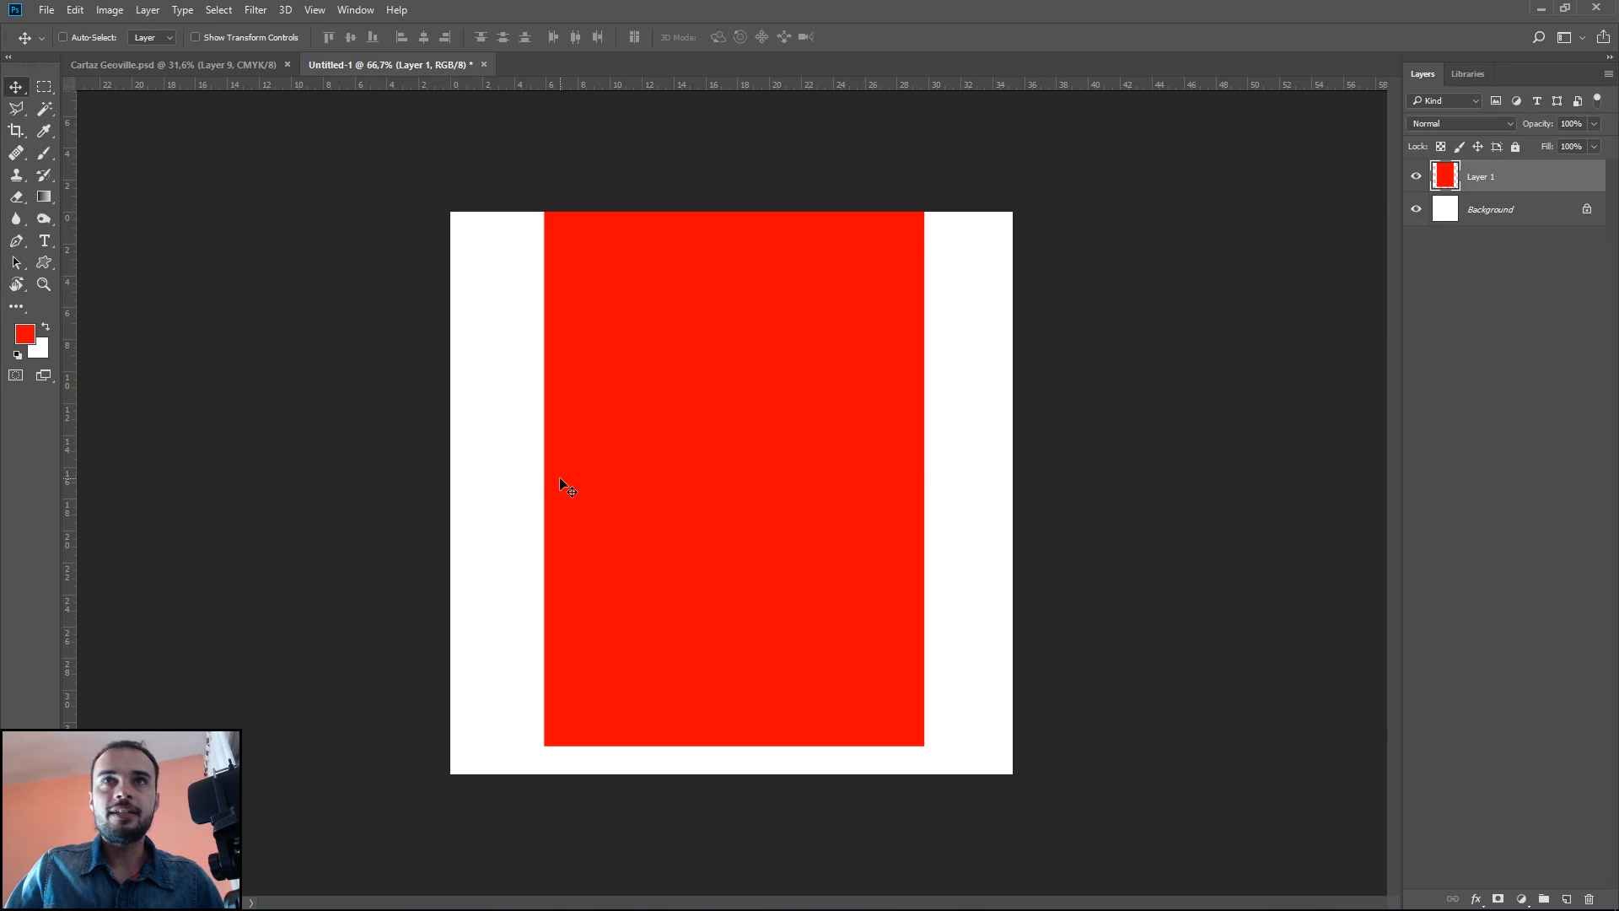
drag(1577, 215, 1589, 899)
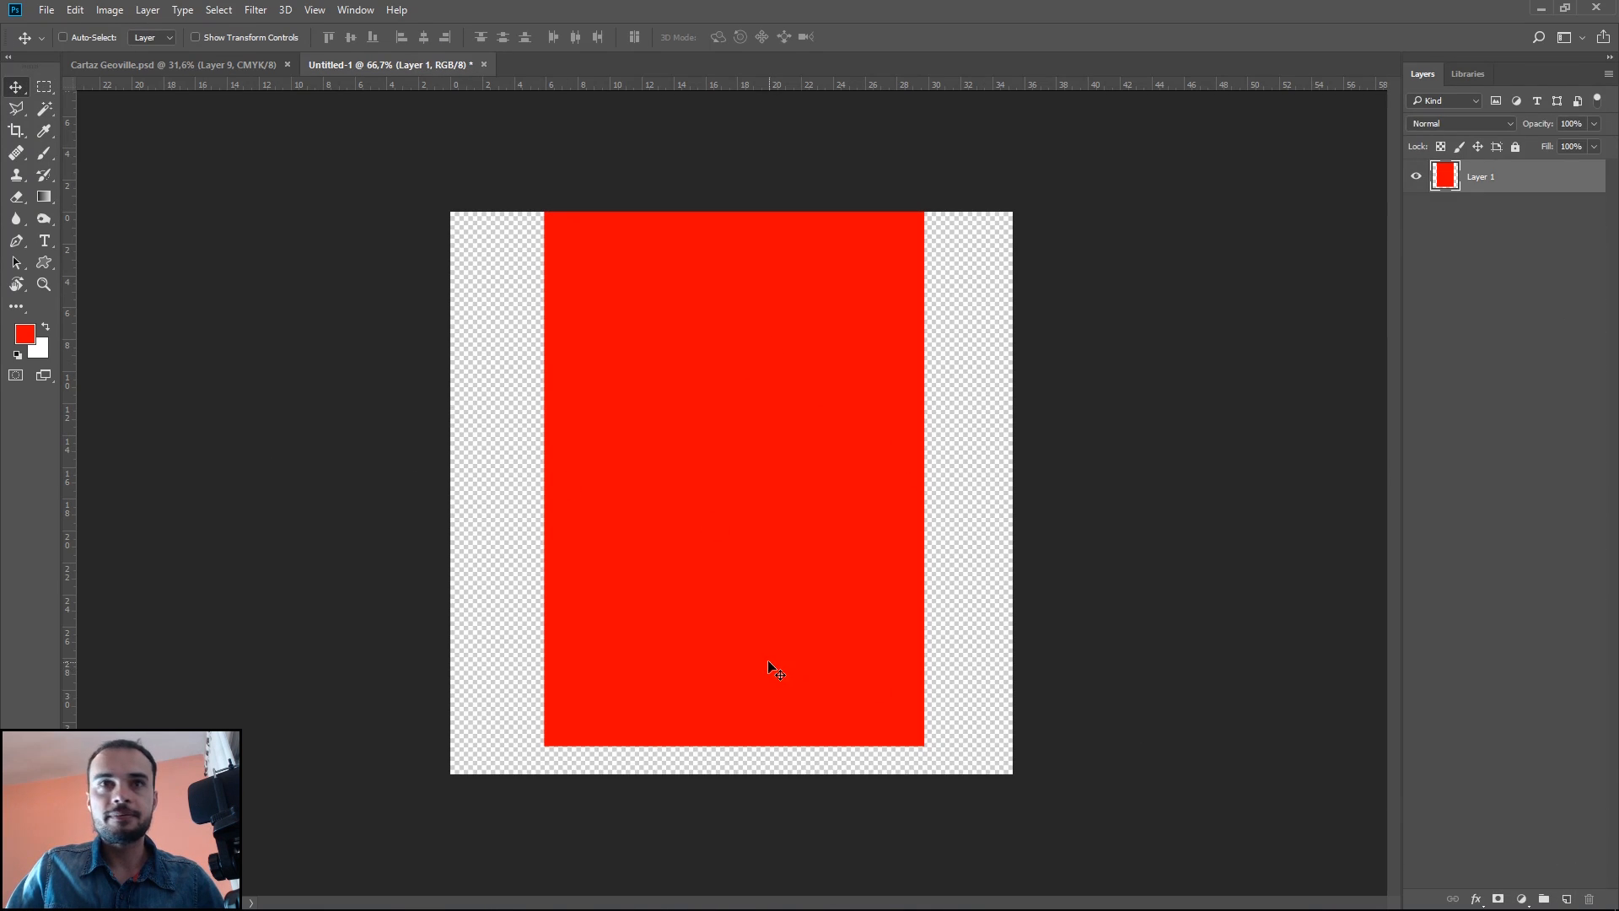
Step: Copy the four price text layers from Cartaz Geoville.psd onto the red rectangle at 44.28% scale and group them
key(ctrl+plus)
click(216, 68)
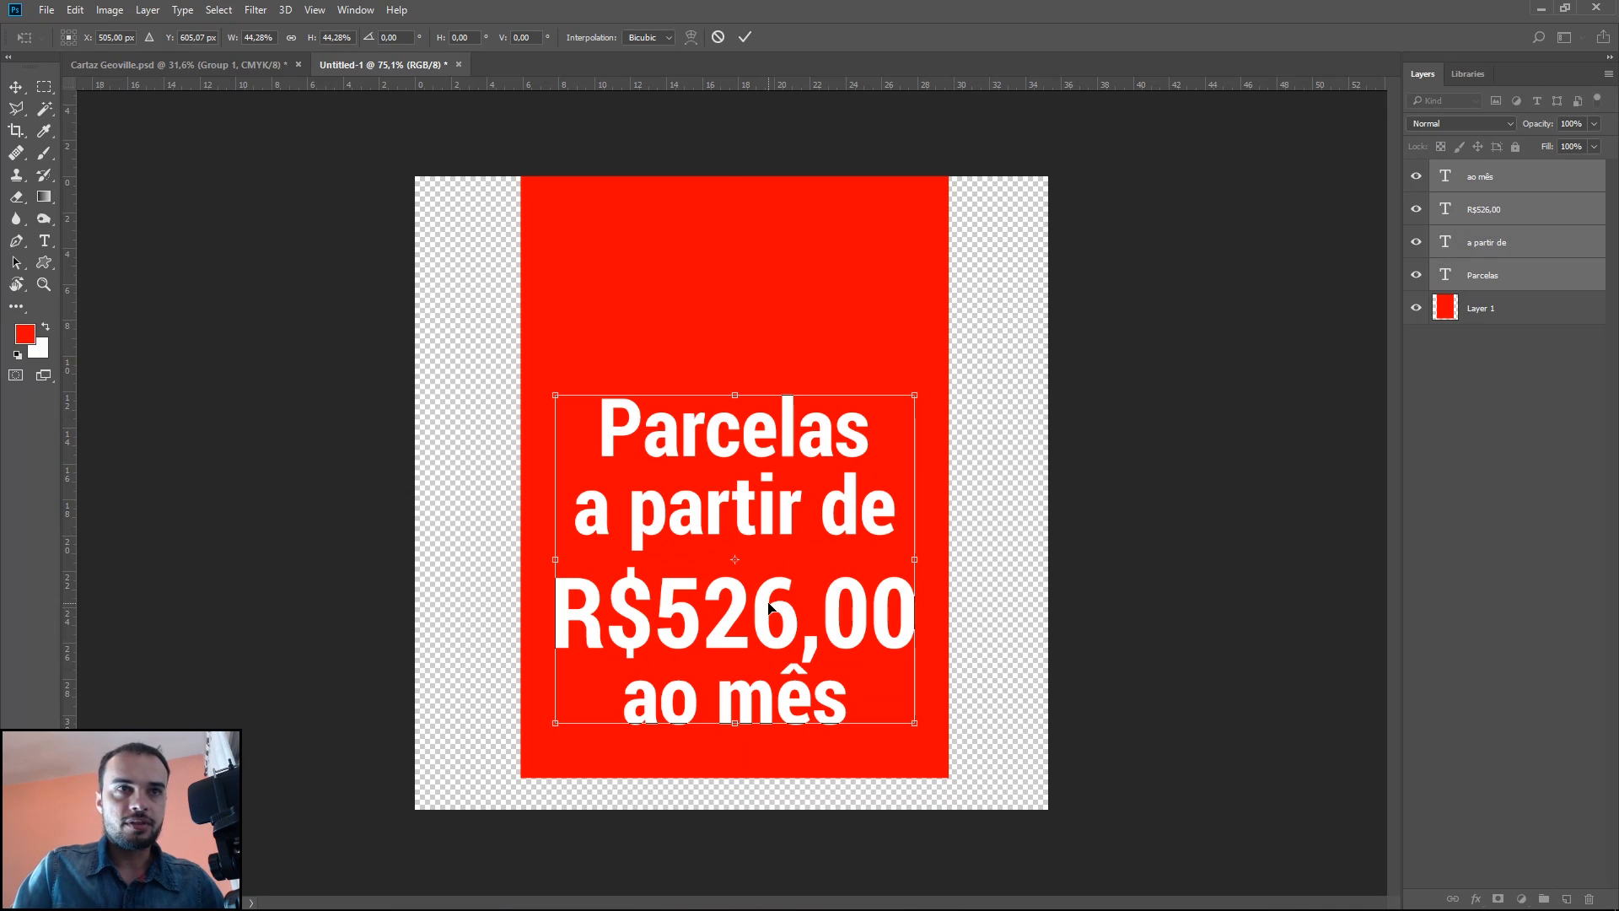
key(Return)
key(ctrl+g)
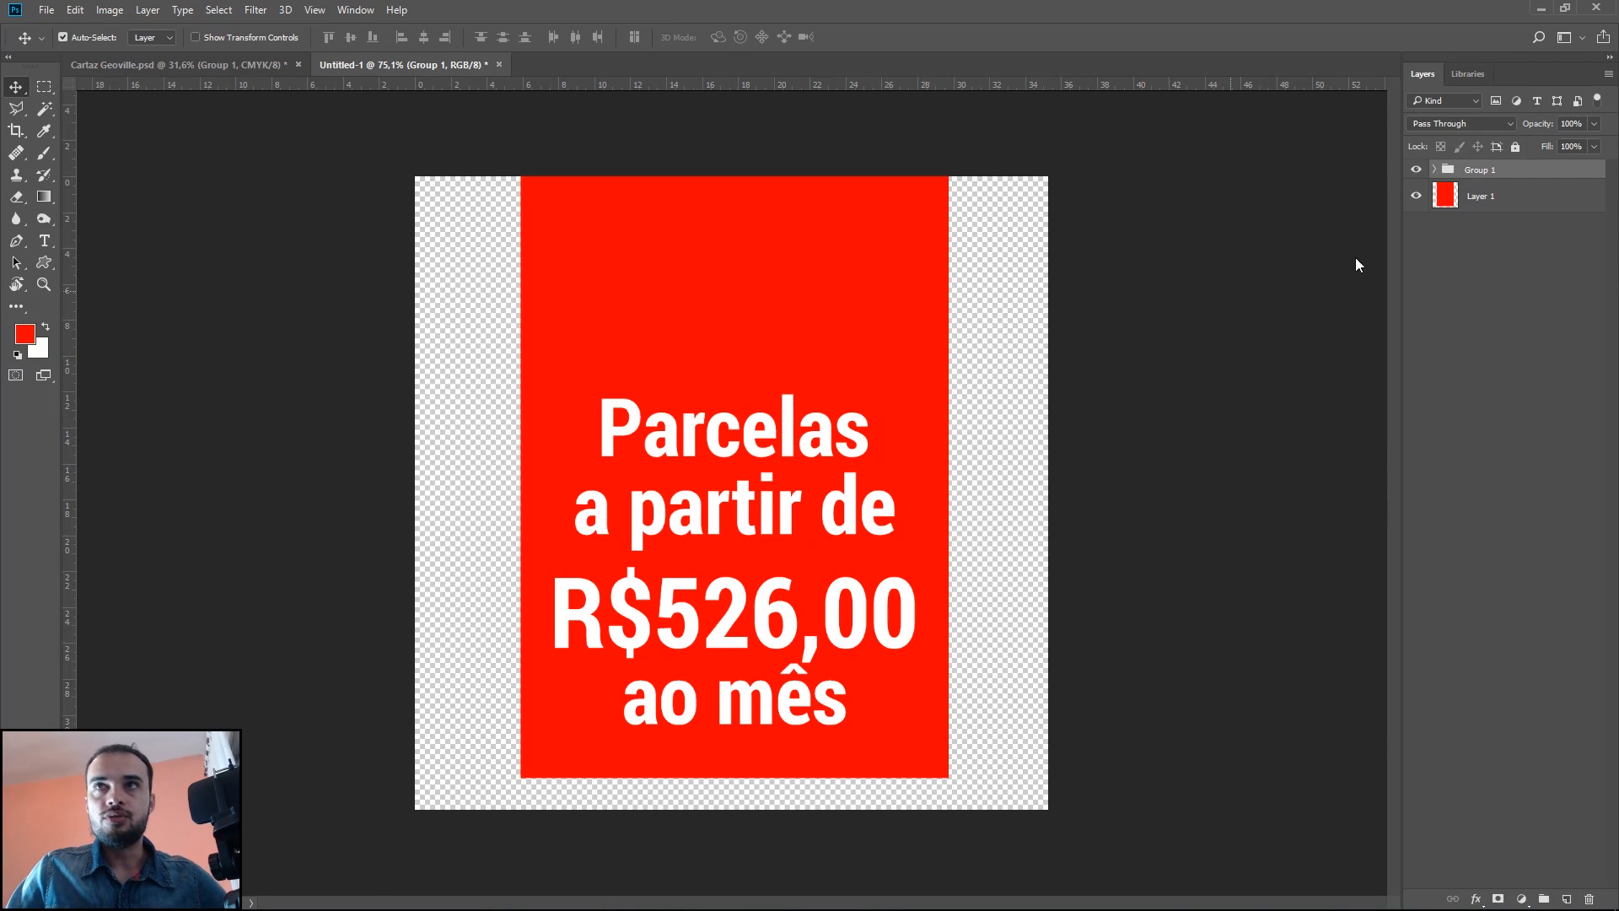
Step: Centre the text group horizontally on the red rectangle and load the rectangle's outline as a selection
ctrl+click(1515, 202)
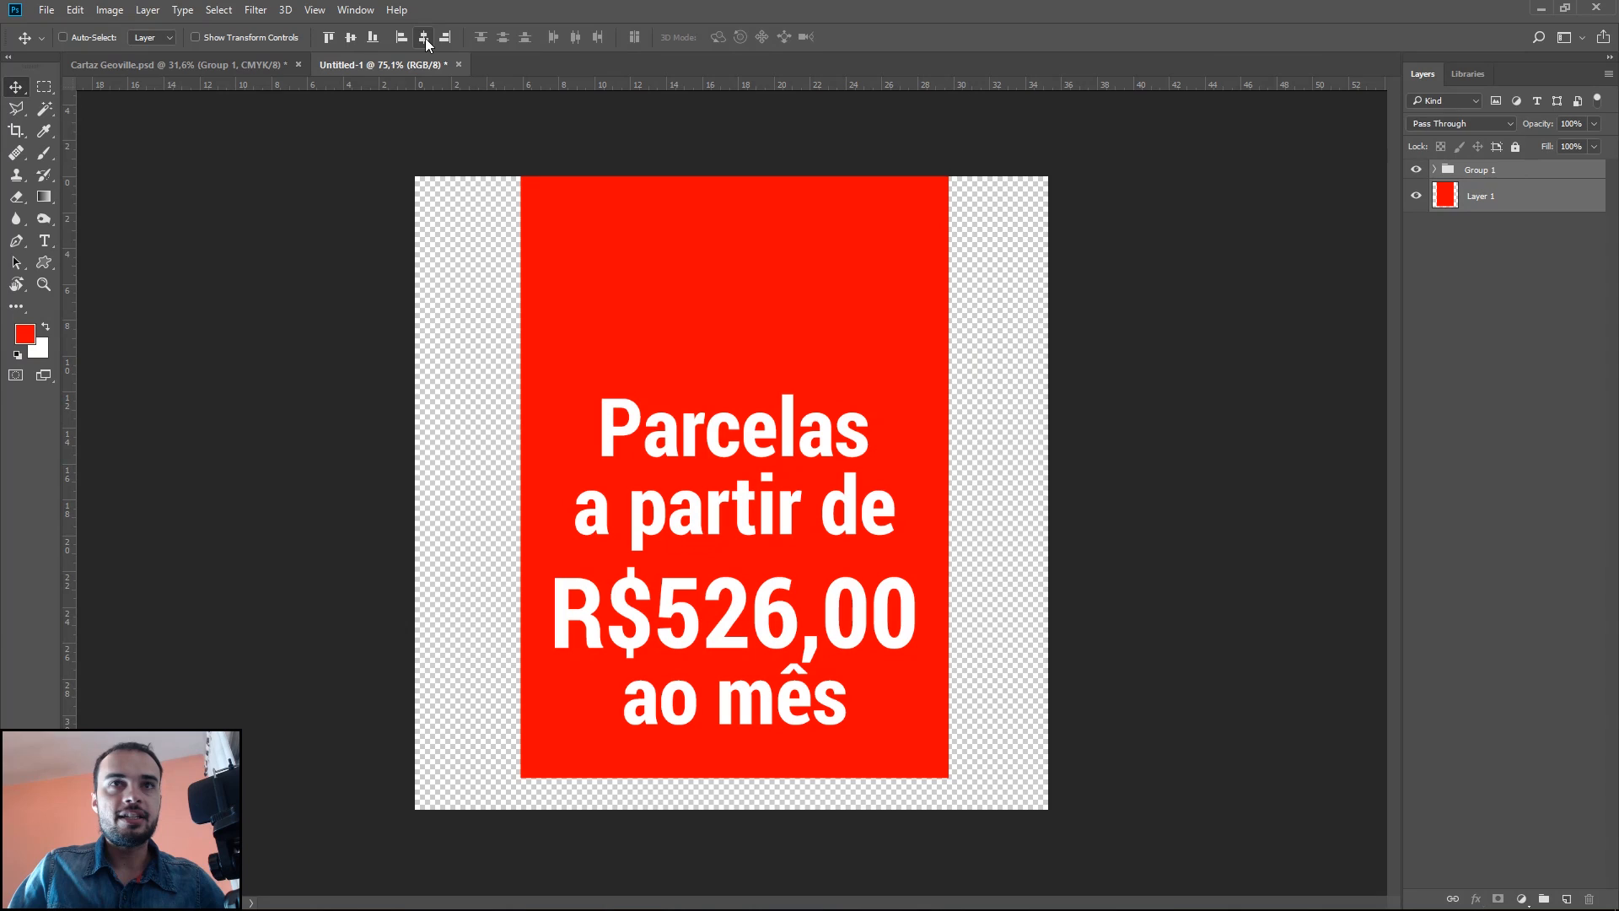
key(alt+bracketleft)
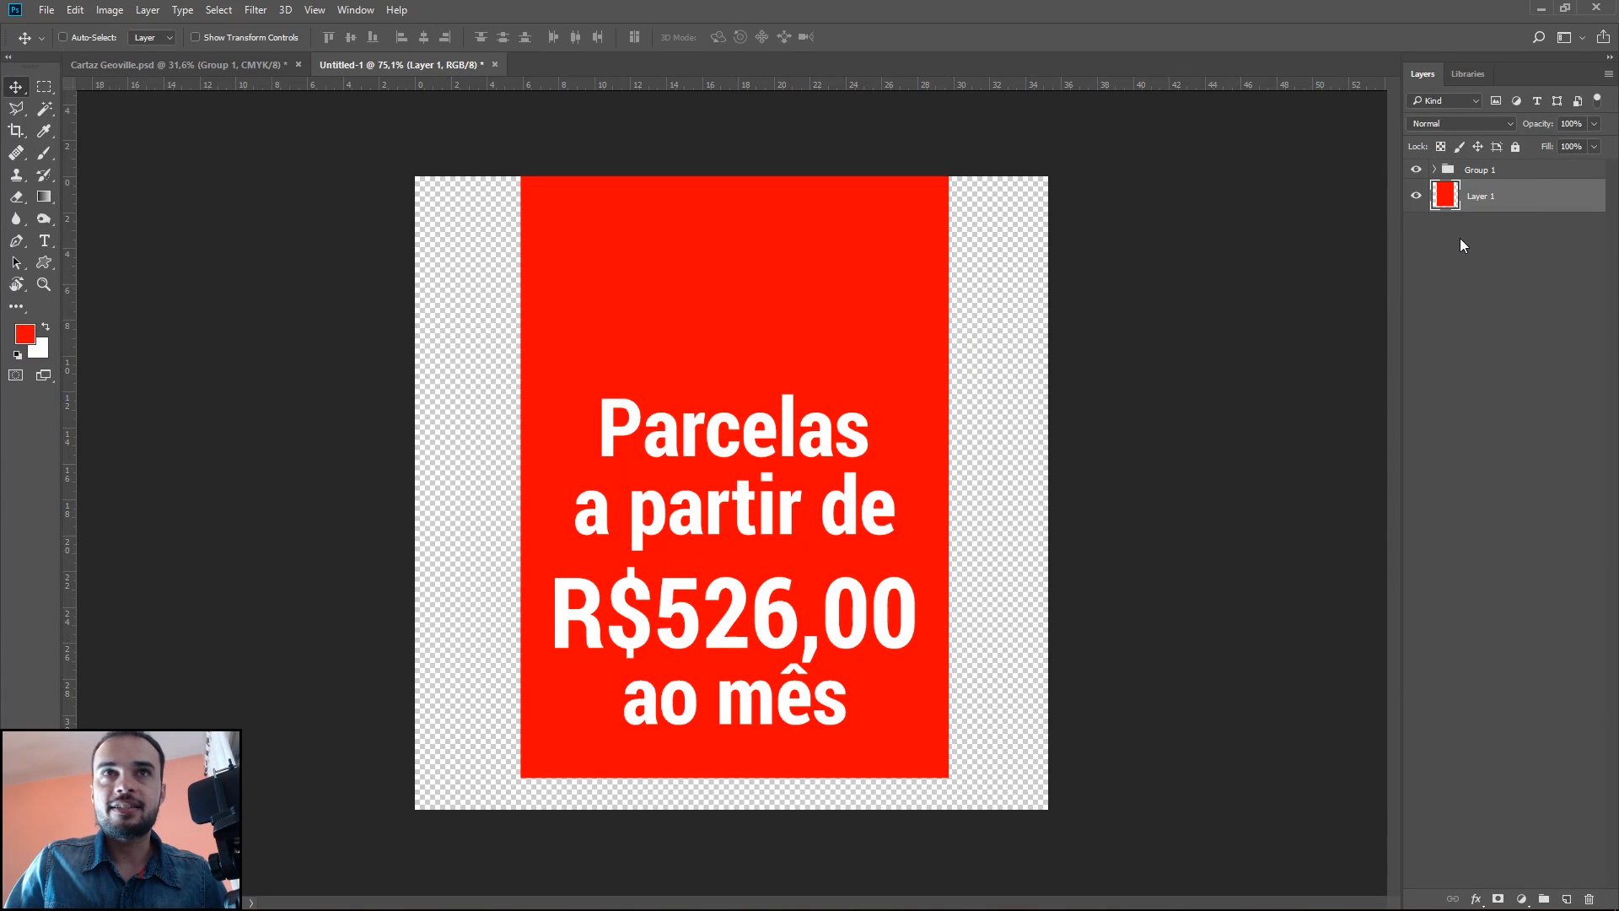
ctrl+click(1450, 203)
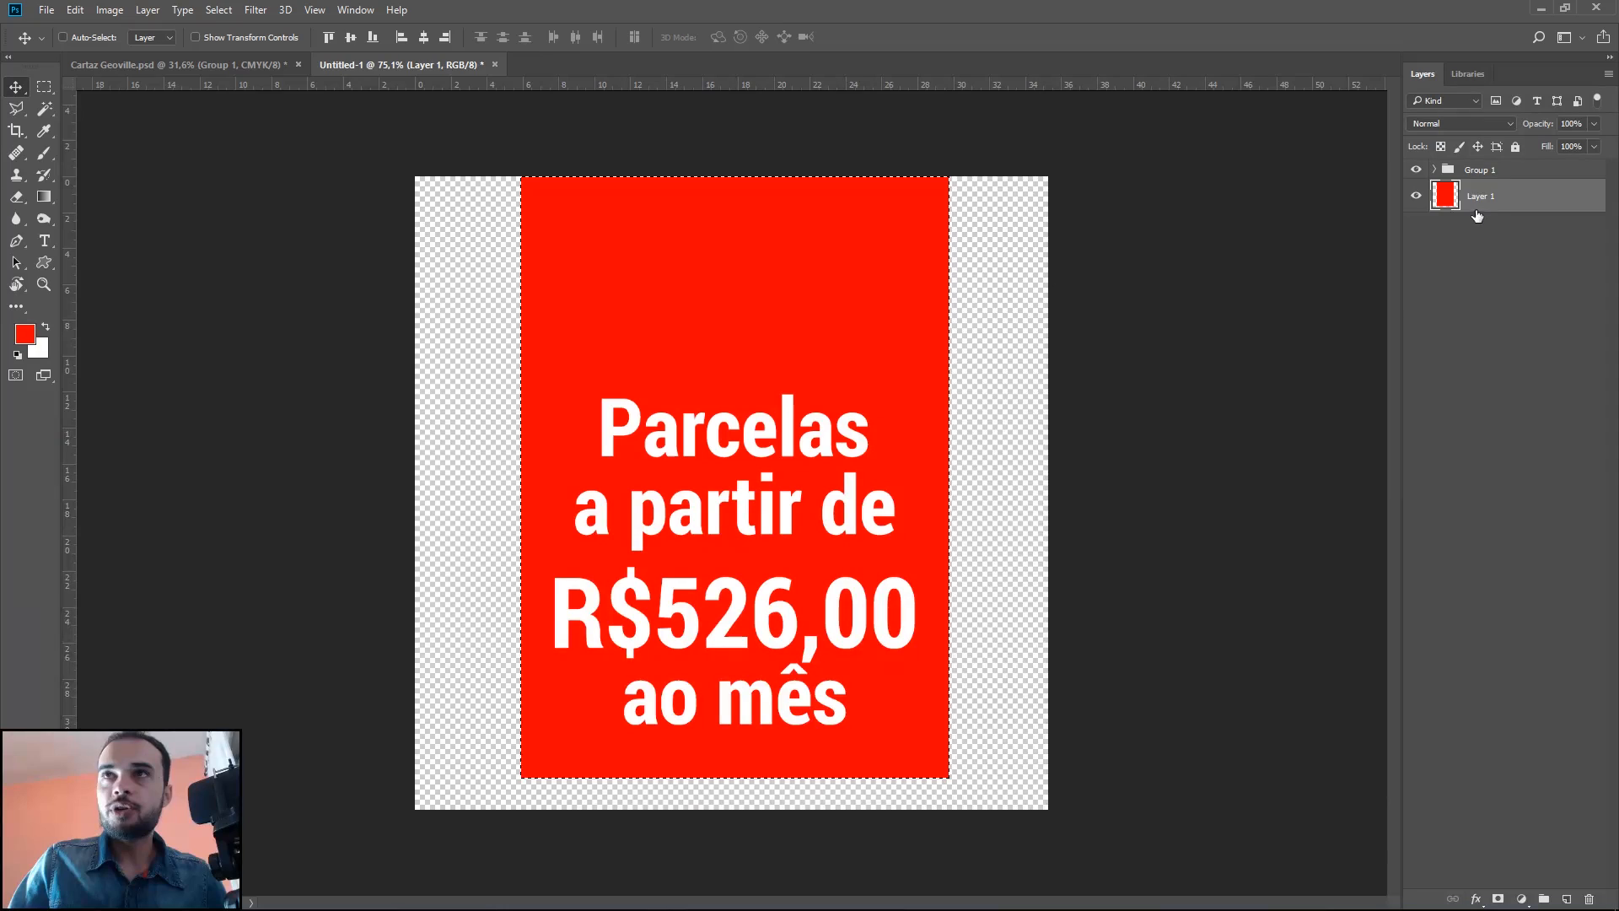
ctrl+click(1444, 203)
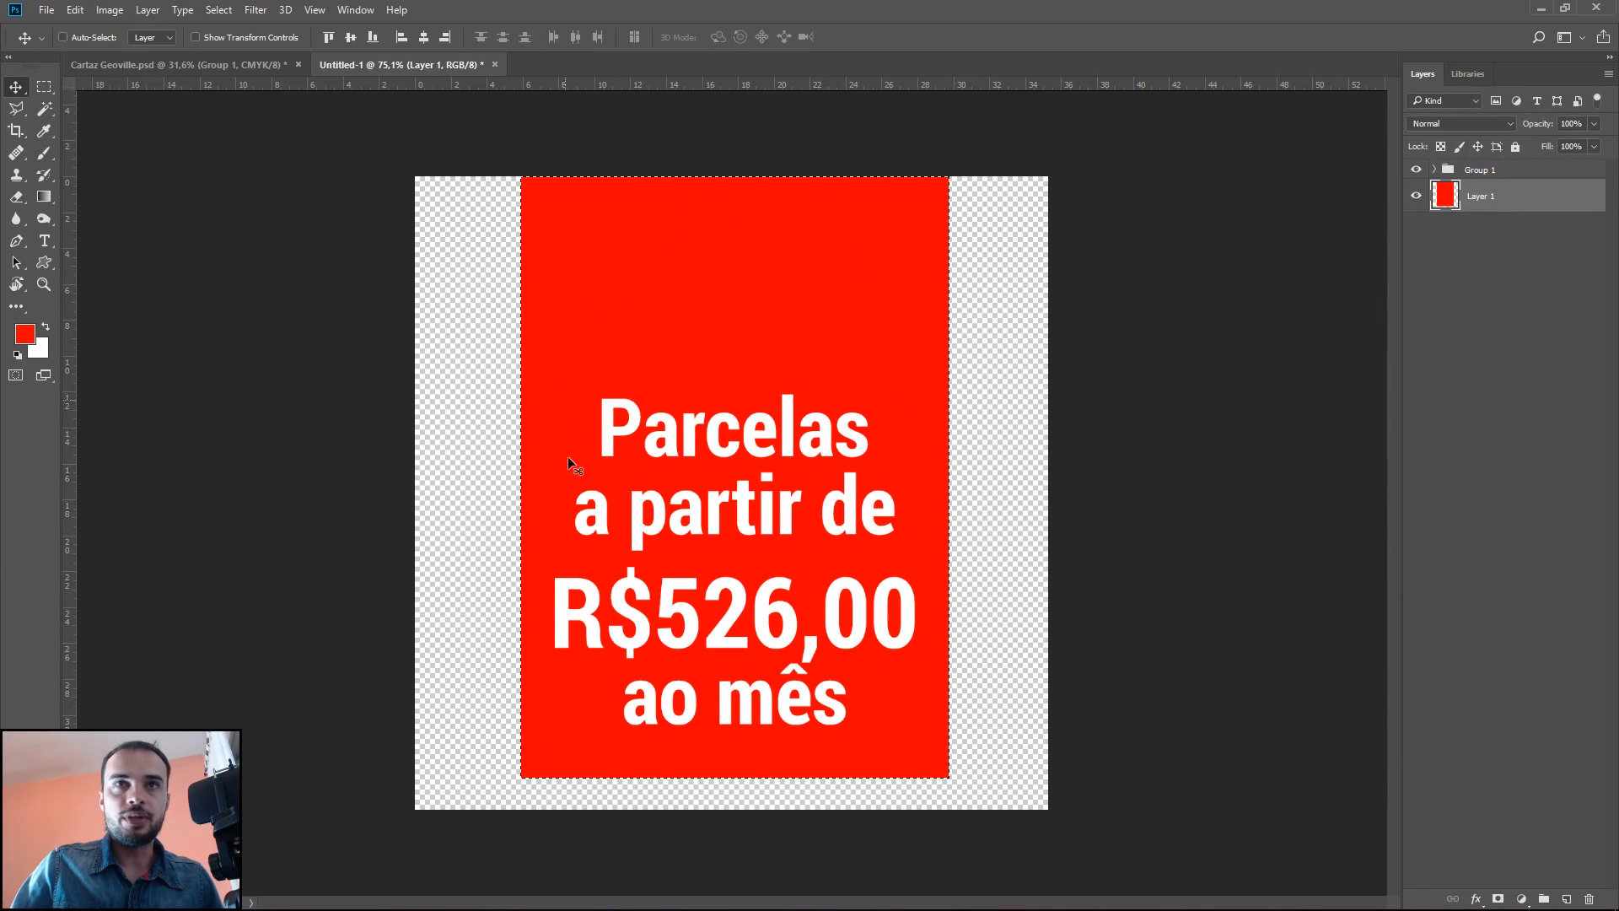
Step: Add a new layer above Group 1 and prepare a soft 132 px brush with black 000000 as the foreground colour
click(1526, 170)
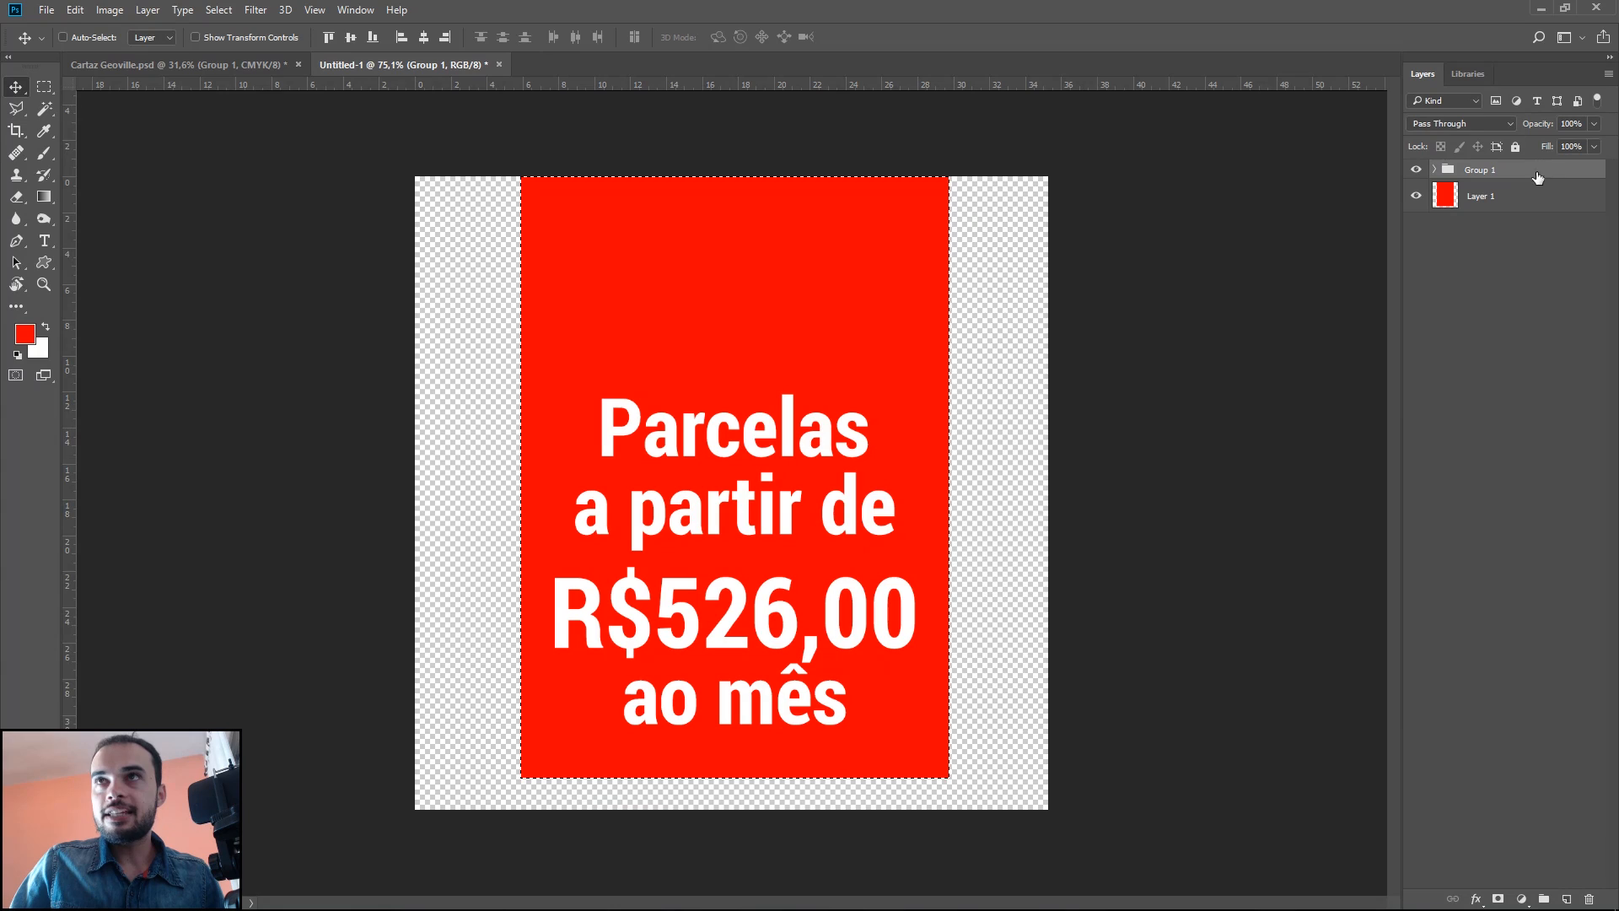
click(1567, 899)
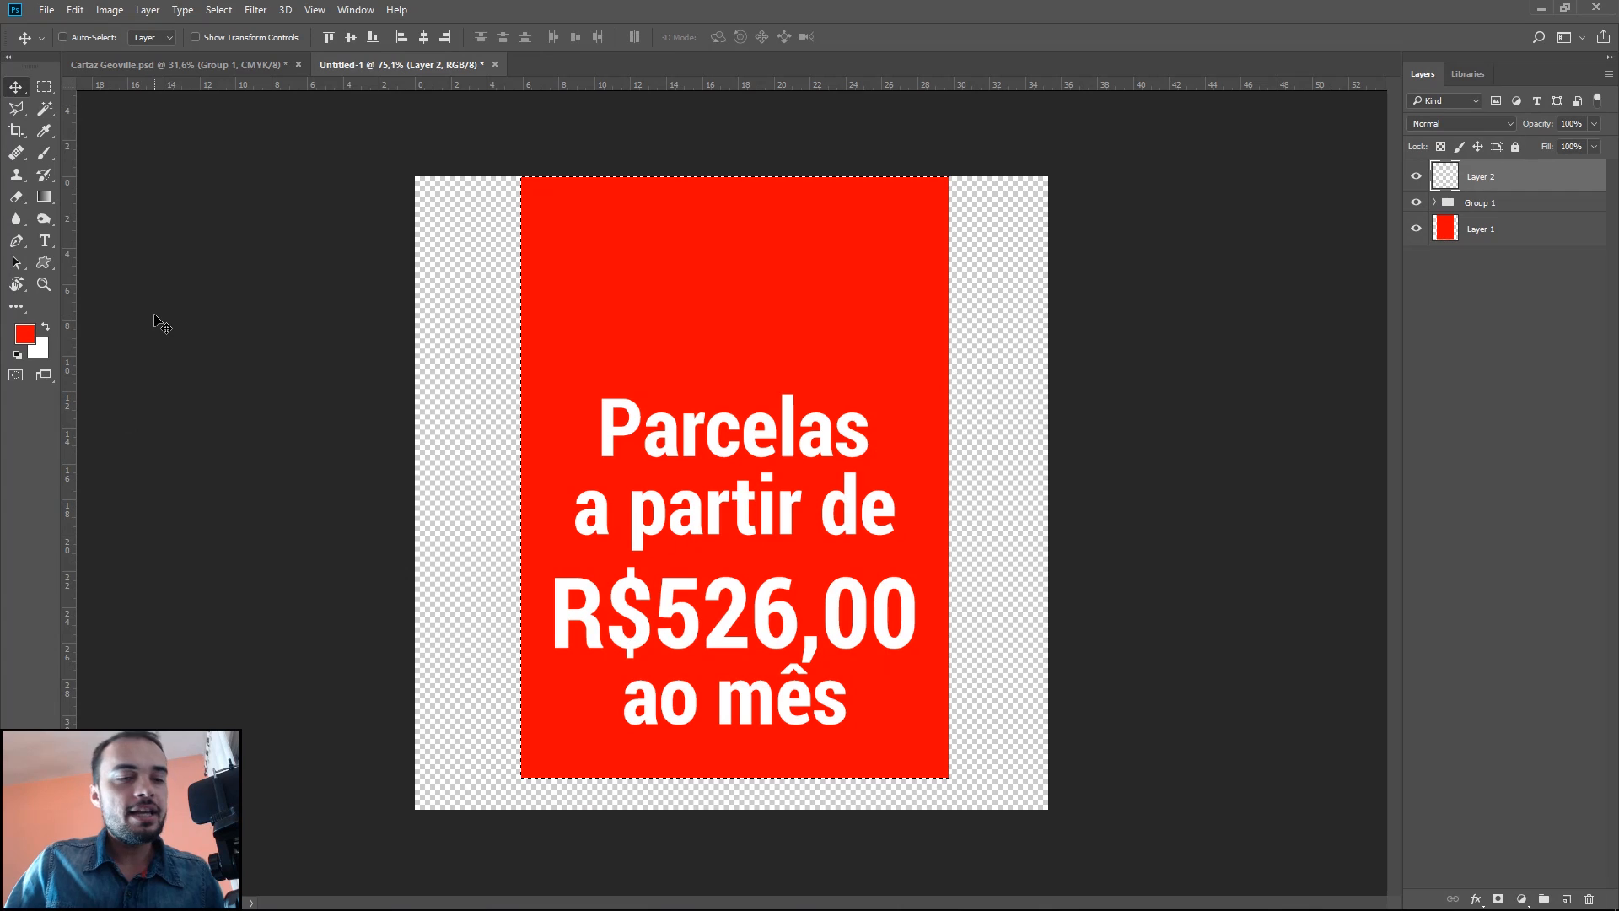
key(b)
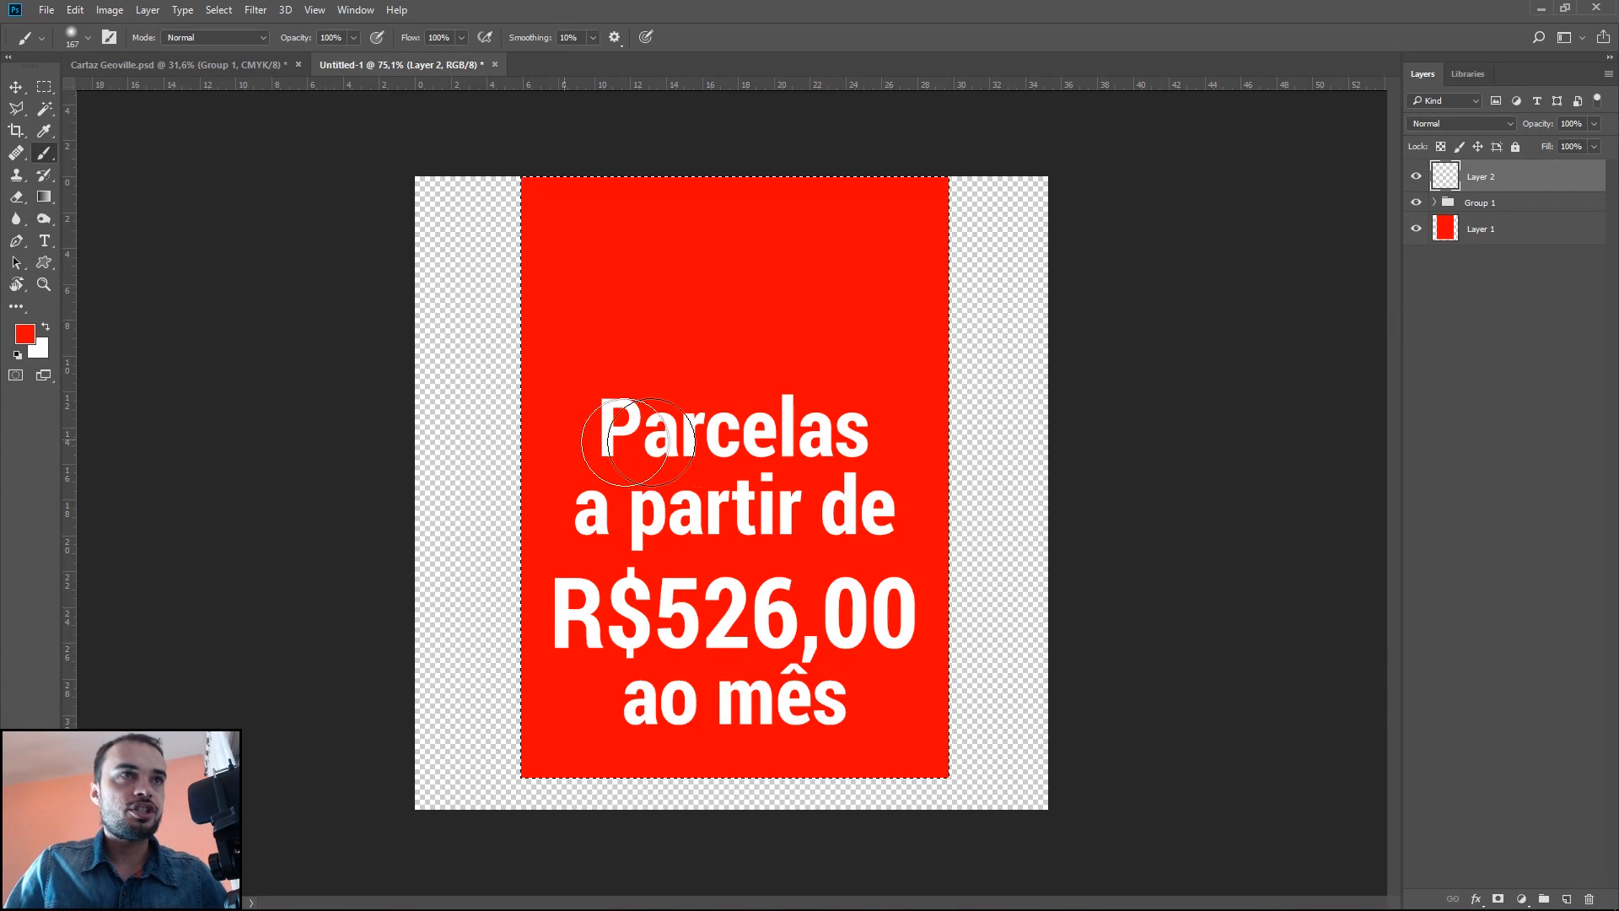
mouse_move(983, 354)
mouse_down()
mouse_move(946, 356)
mouse_move(961, 355)
mouse_up()
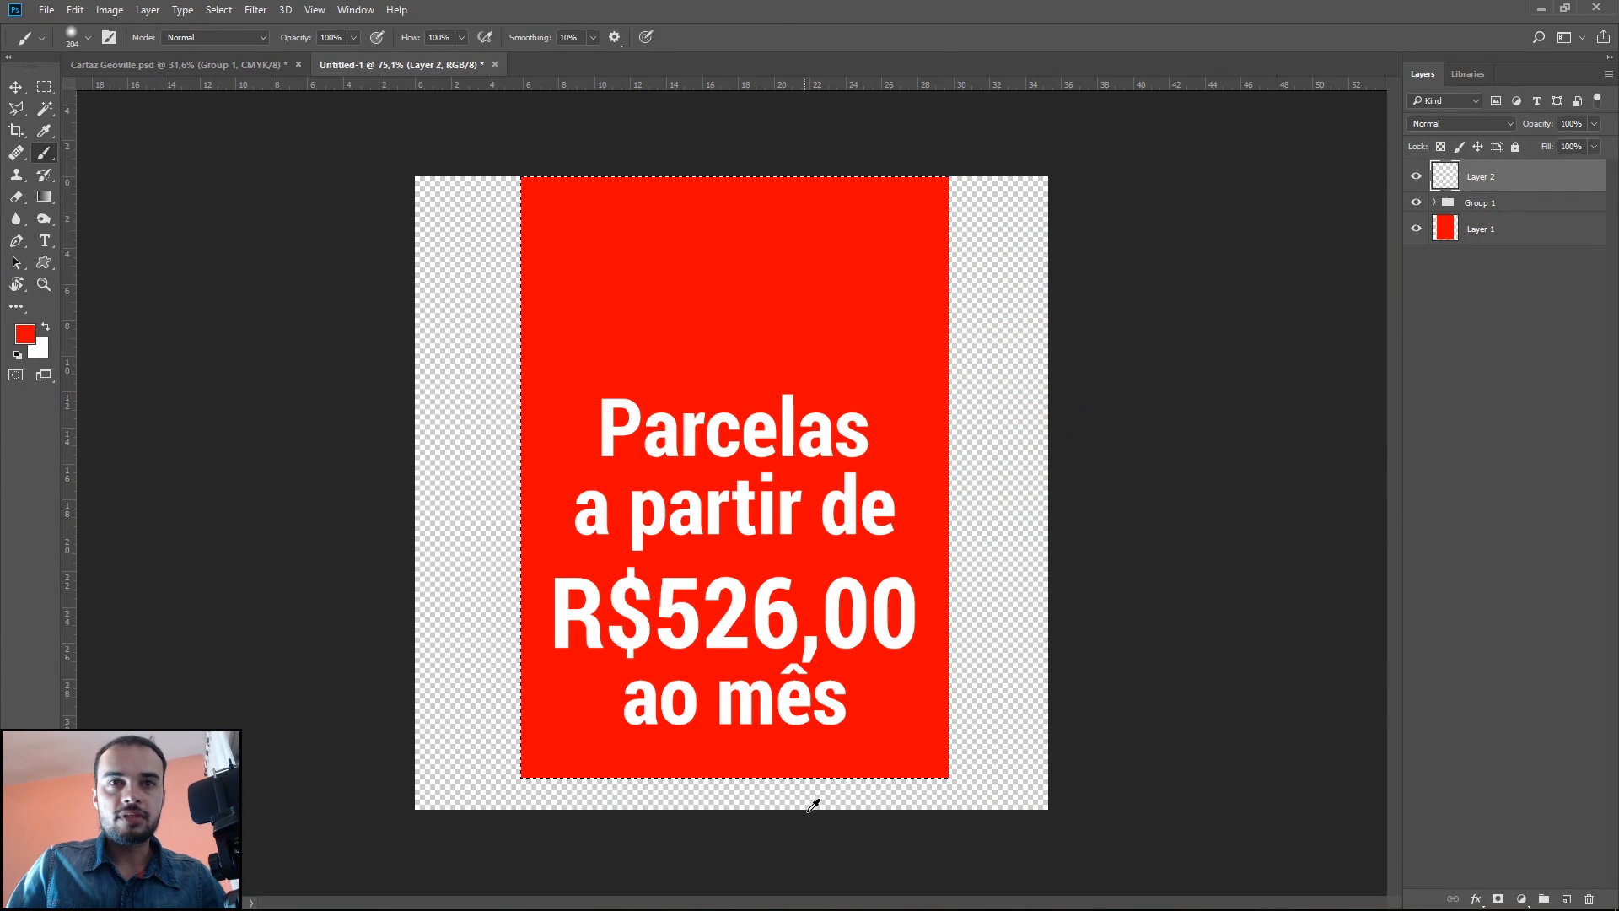
mouse_move(814, 806)
mouse_down()
mouse_move(782, 776)
mouse_move(882, 793)
mouse_move(868, 789)
mouse_up()
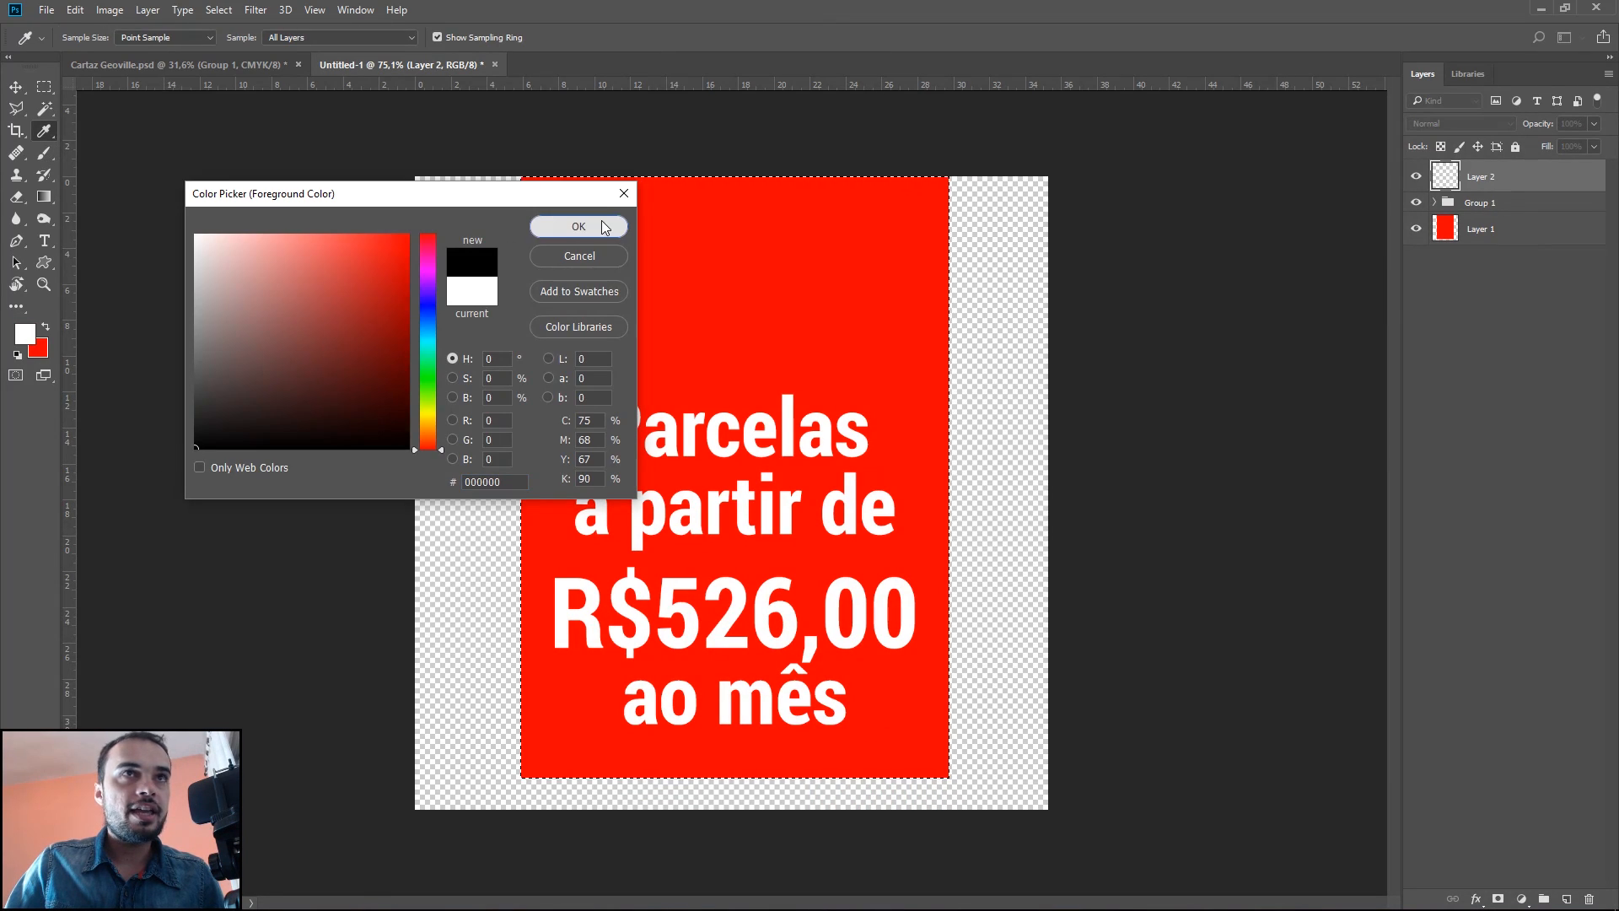
click(579, 226)
Step: Check the fold shading in Cartaz Geoville.psd, then paint one black spot at the red rectangle's lower-left edge and deselect
click(180, 66)
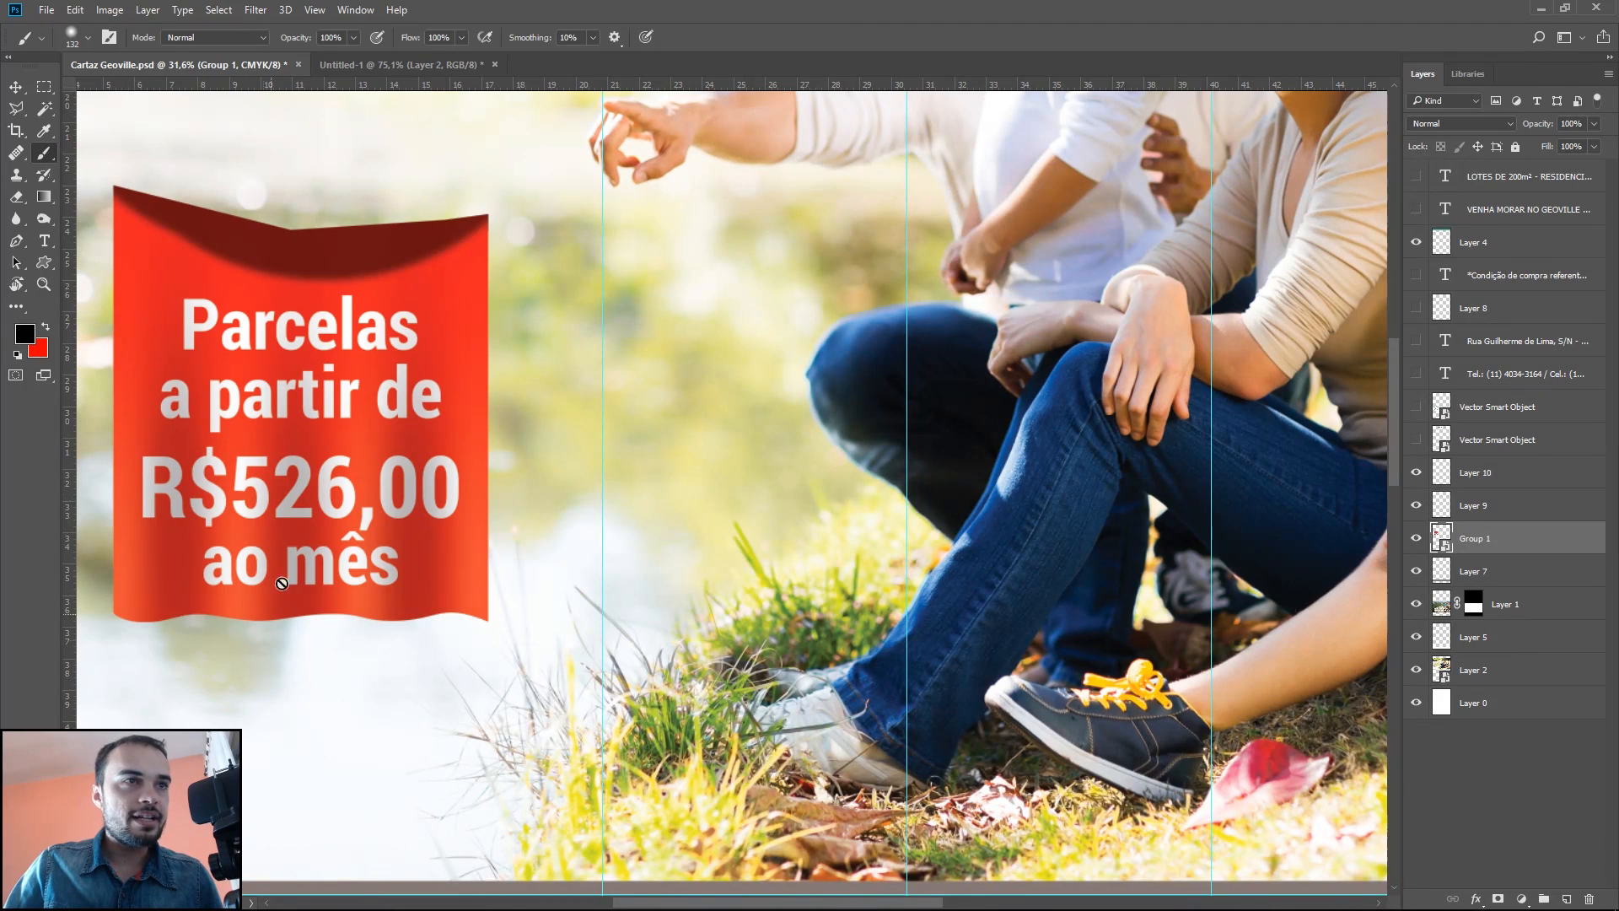
click(453, 67)
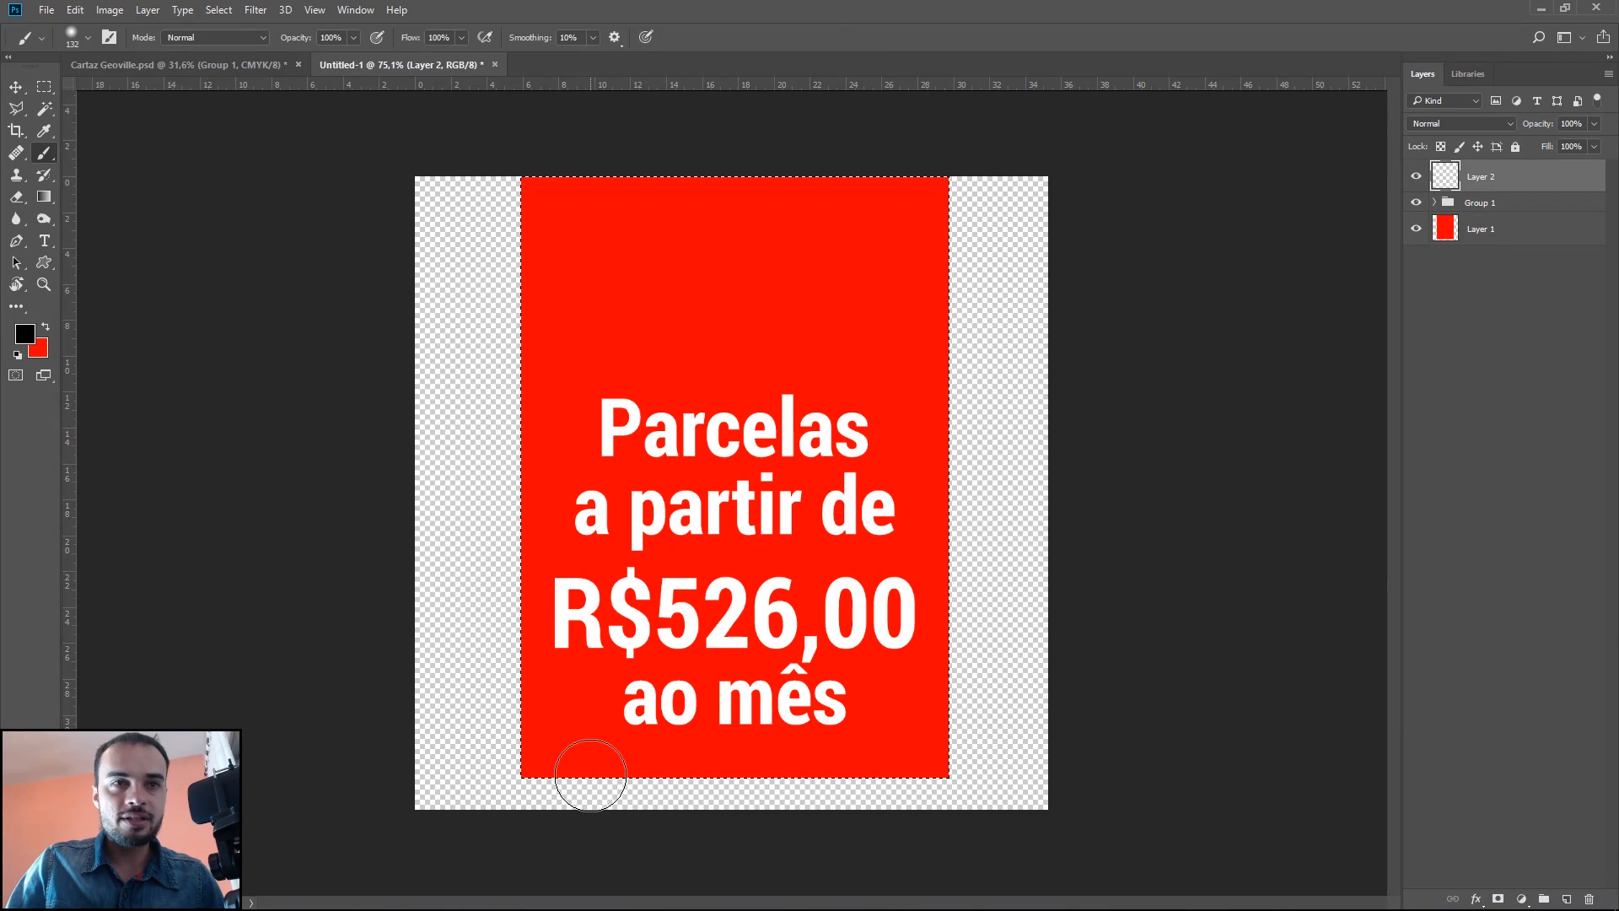
click(592, 765)
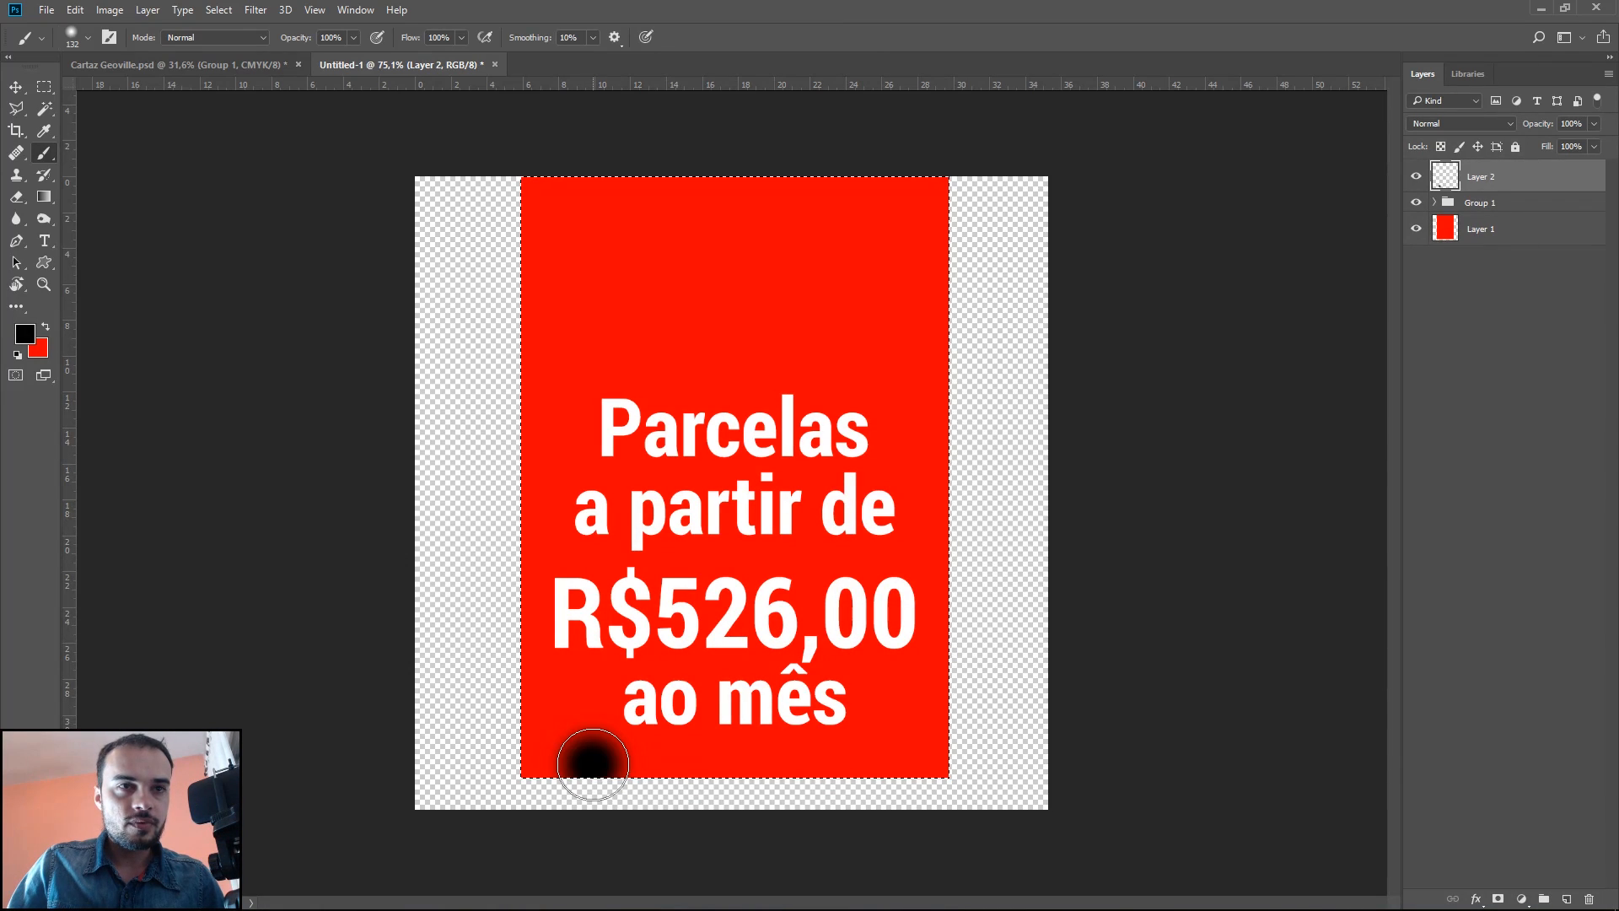
key(ctrl+d)
click(15, 87)
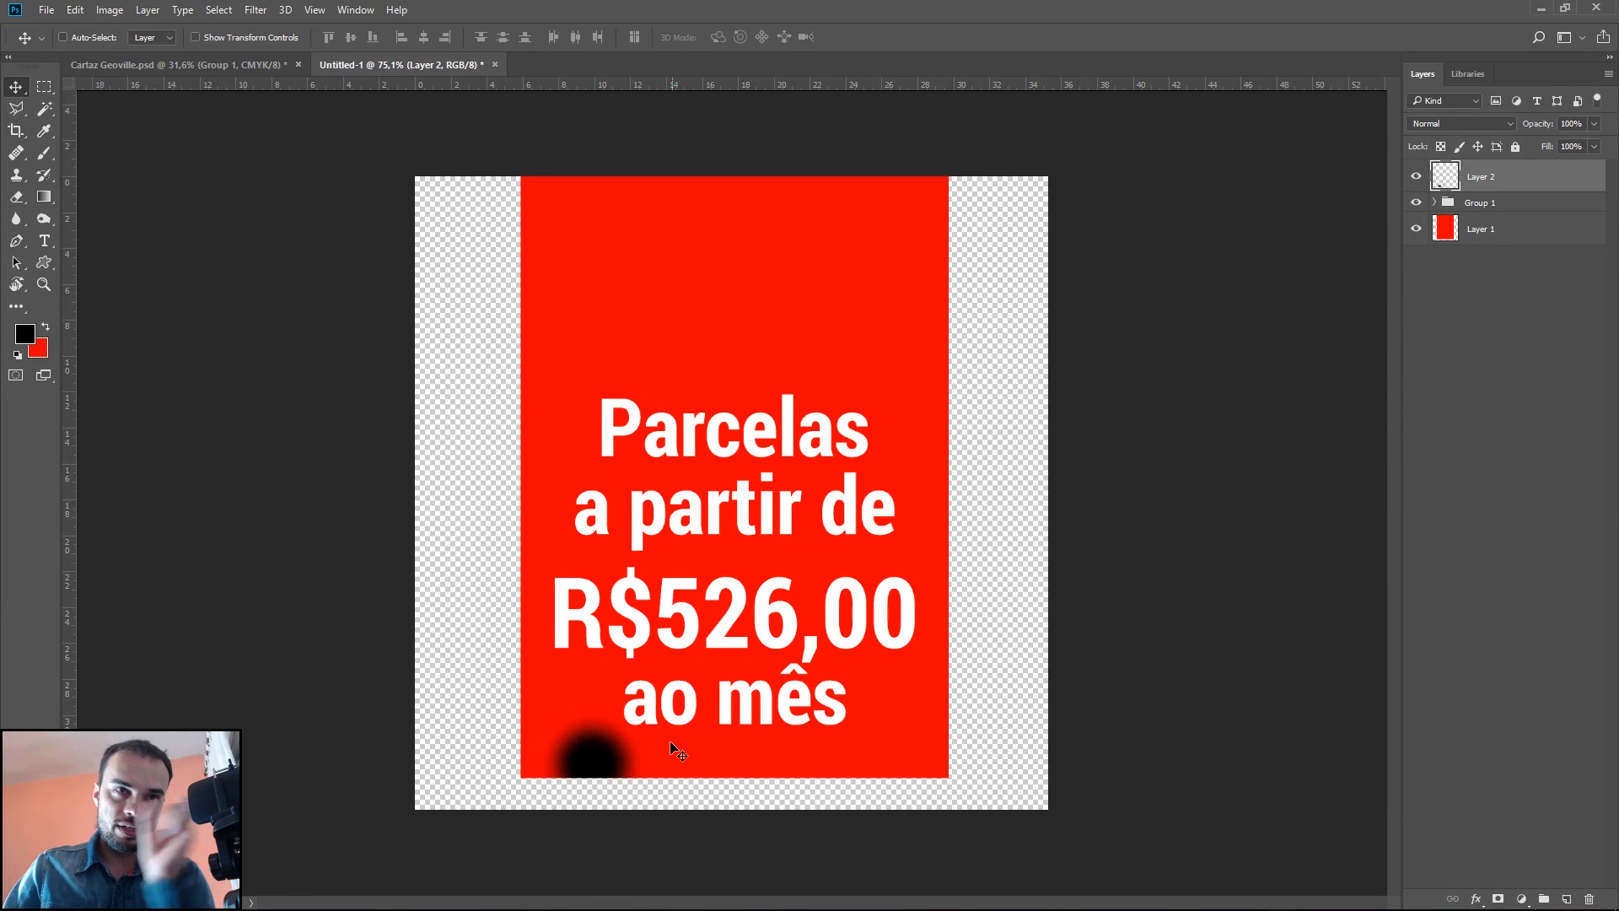
Step: Duplicate the black spot twice along the rectangle's bottom edge and distribute the three spots evenly by their horizontal centres
drag(679, 741, 834, 755)
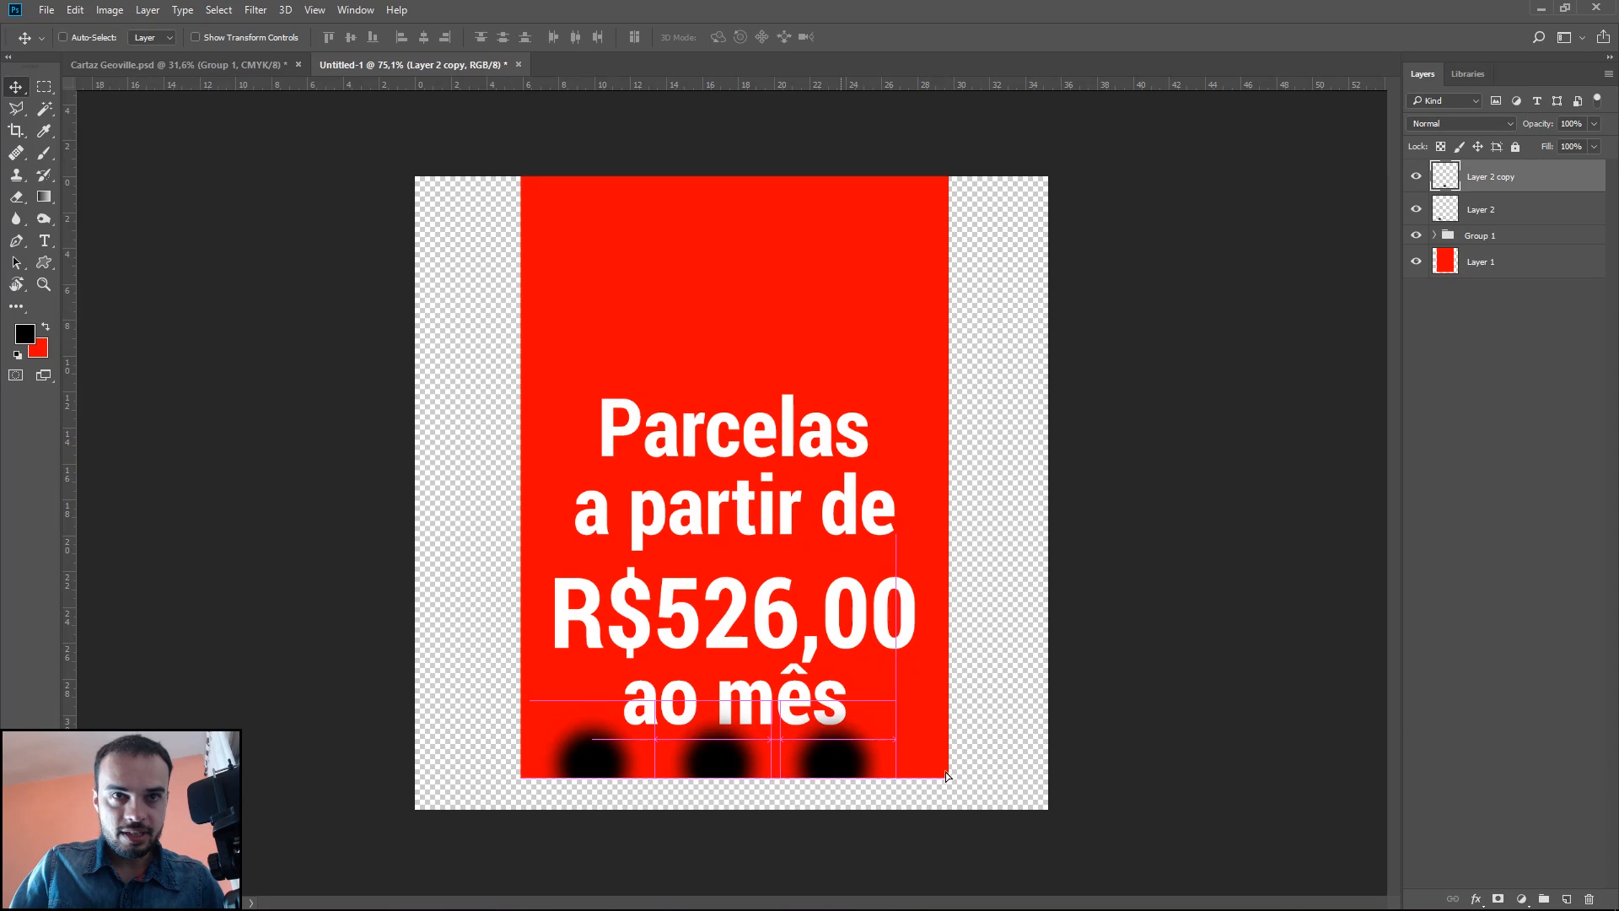
click(575, 37)
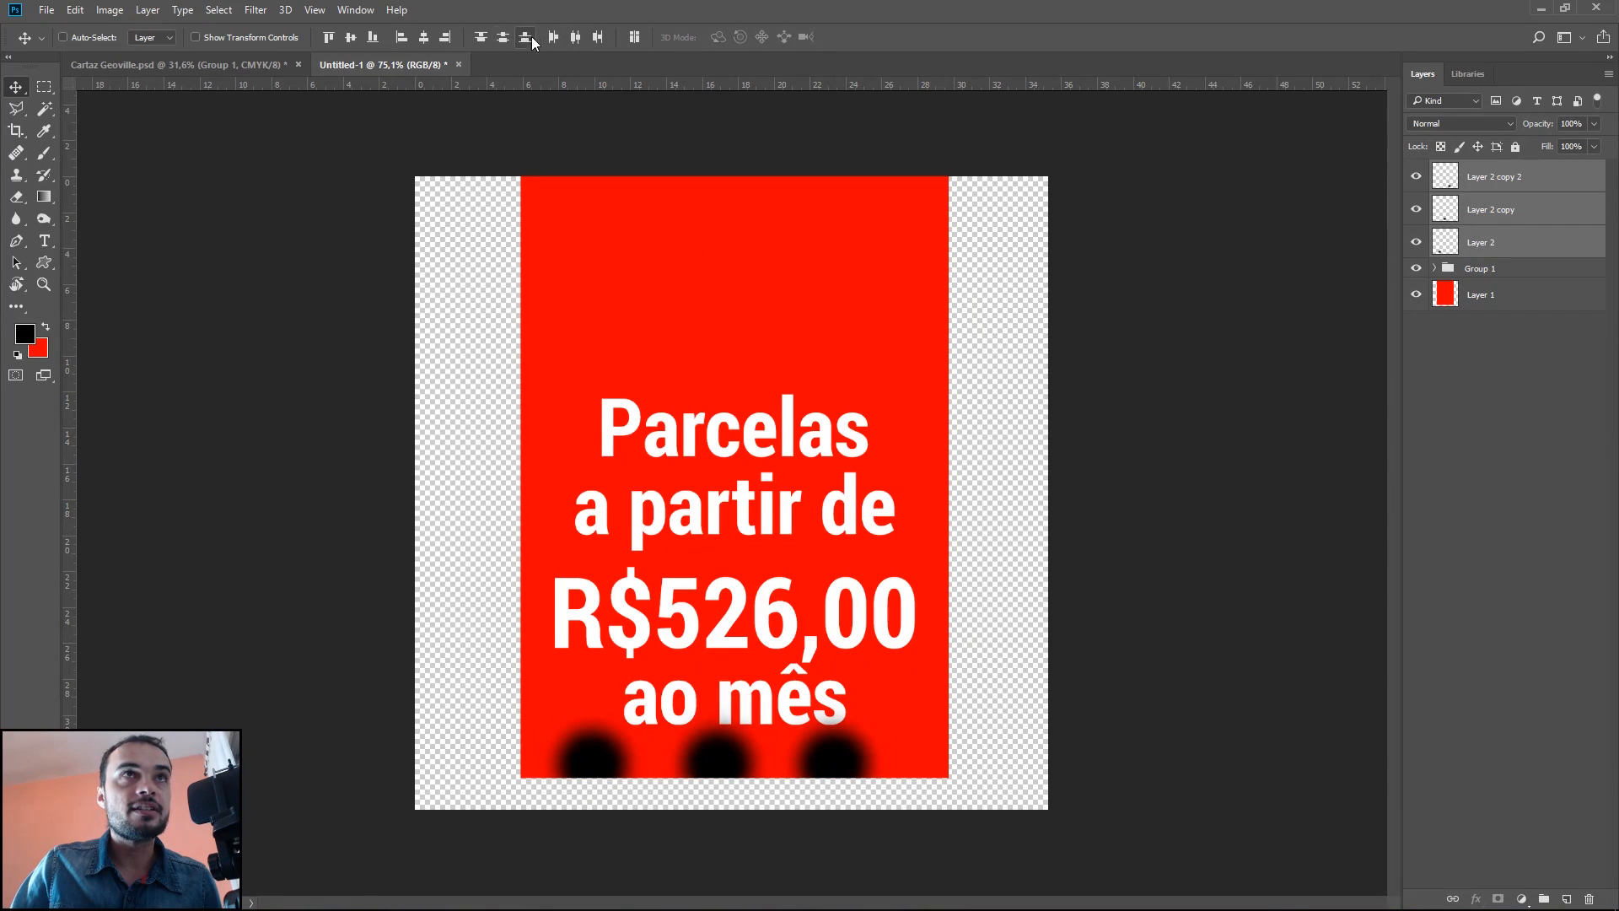
drag(853, 762, 877, 761)
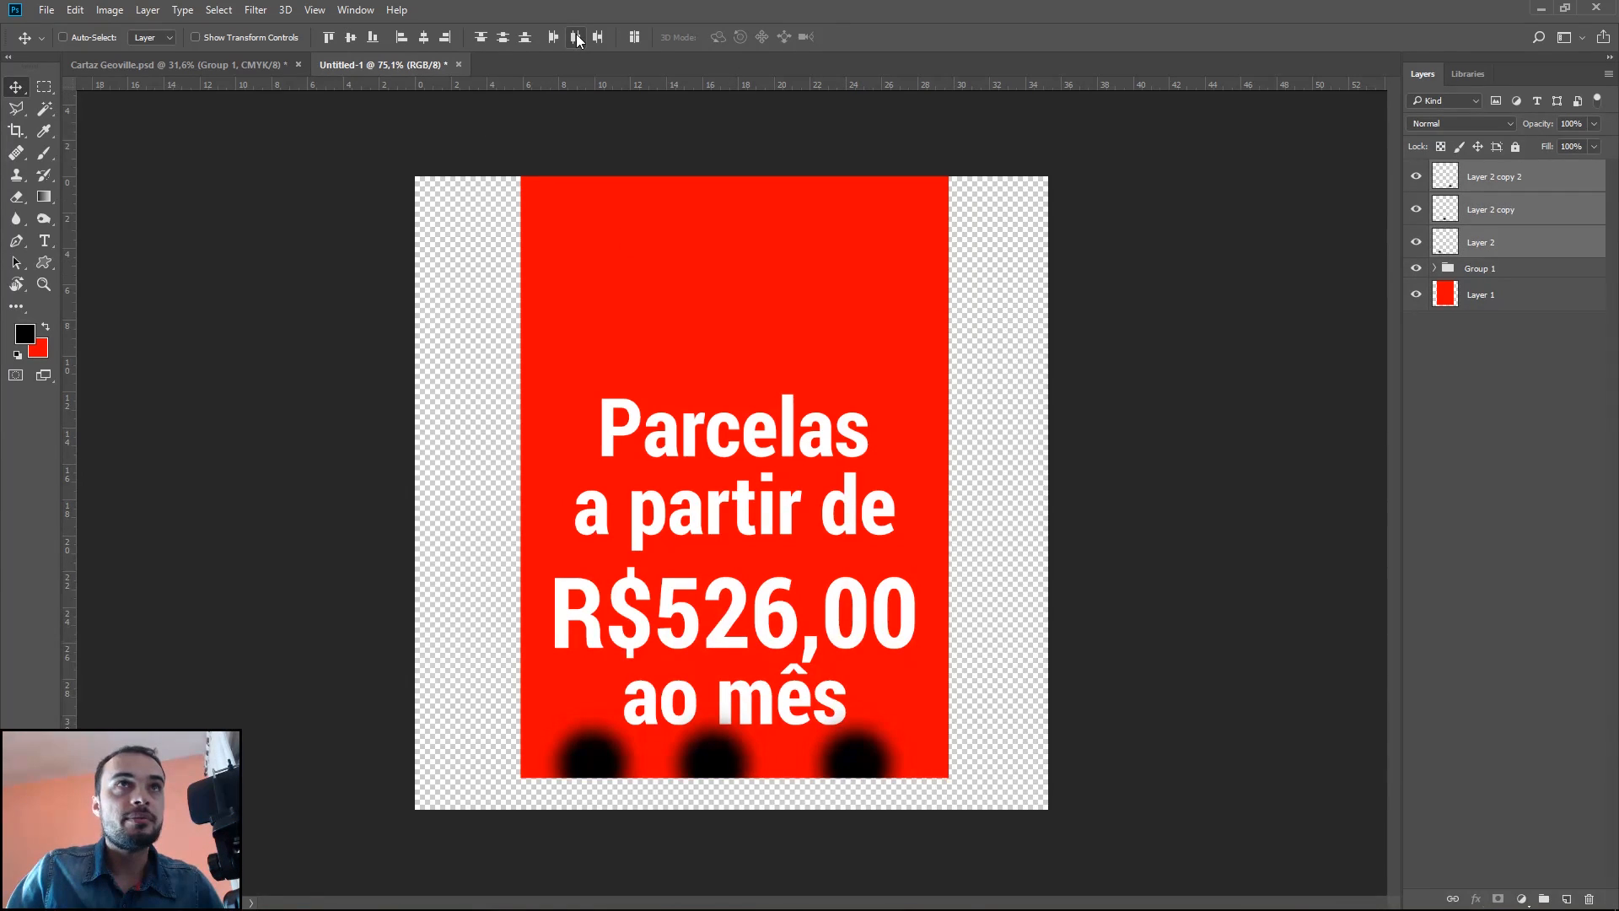
click(575, 37)
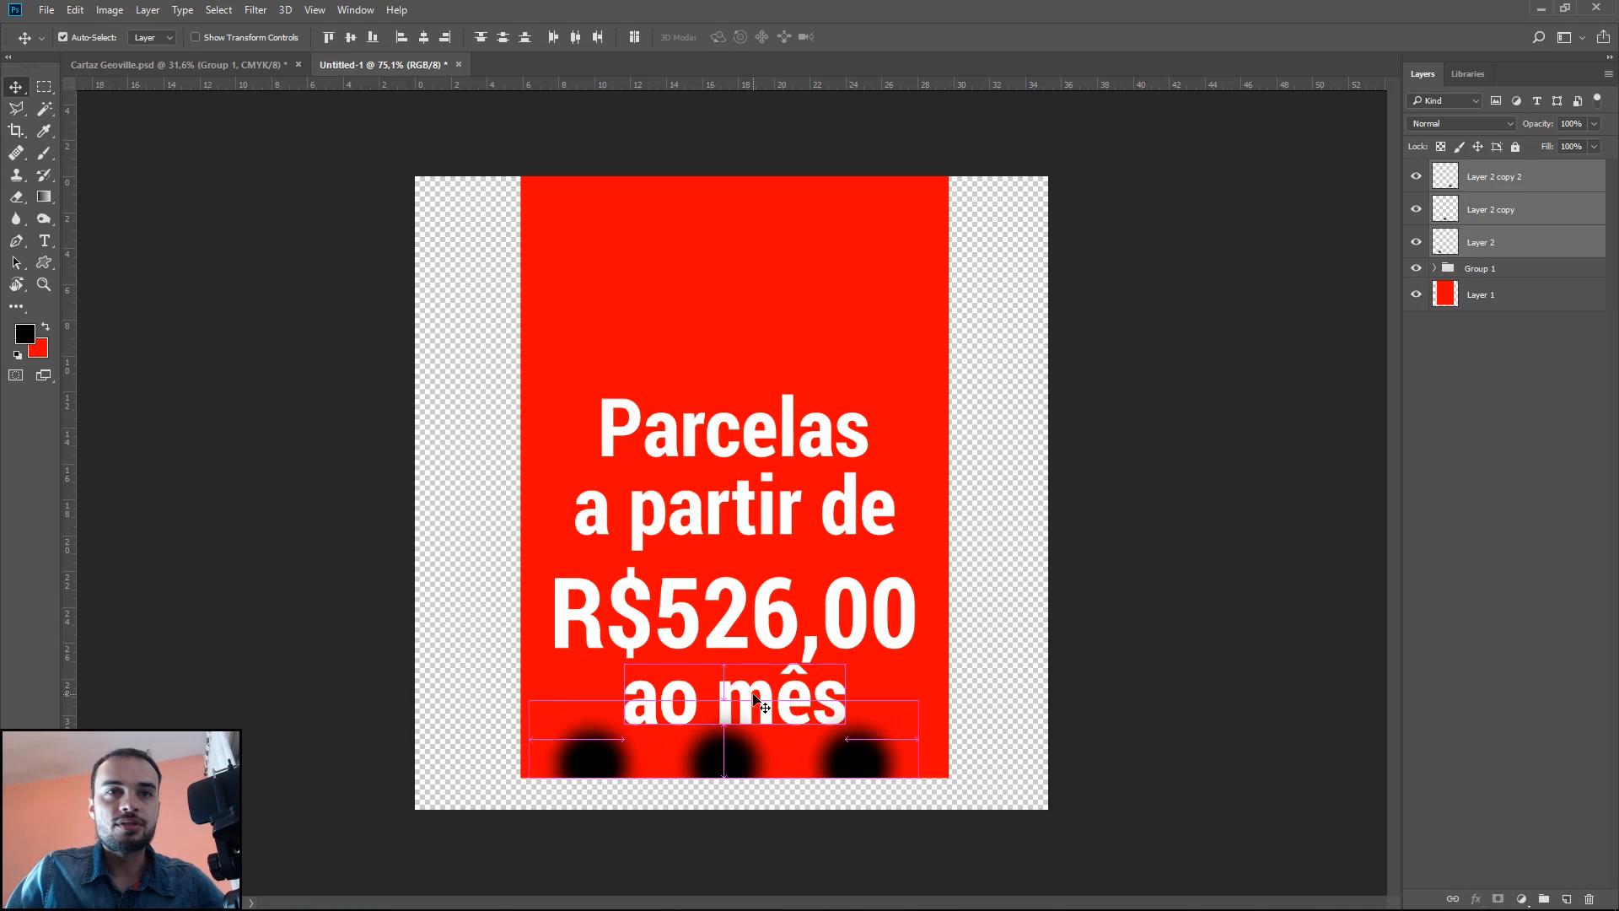
Step: Stretch the three black spots upward to 890.98% height with Free Transform and merge their layers into one
key(ctrl+t)
mouse_move(723, 687)
mouse_down()
mouse_move(698, 64)
mouse_move(694, 211)
mouse_move(696, 75)
mouse_move(696, 91)
mouse_up()
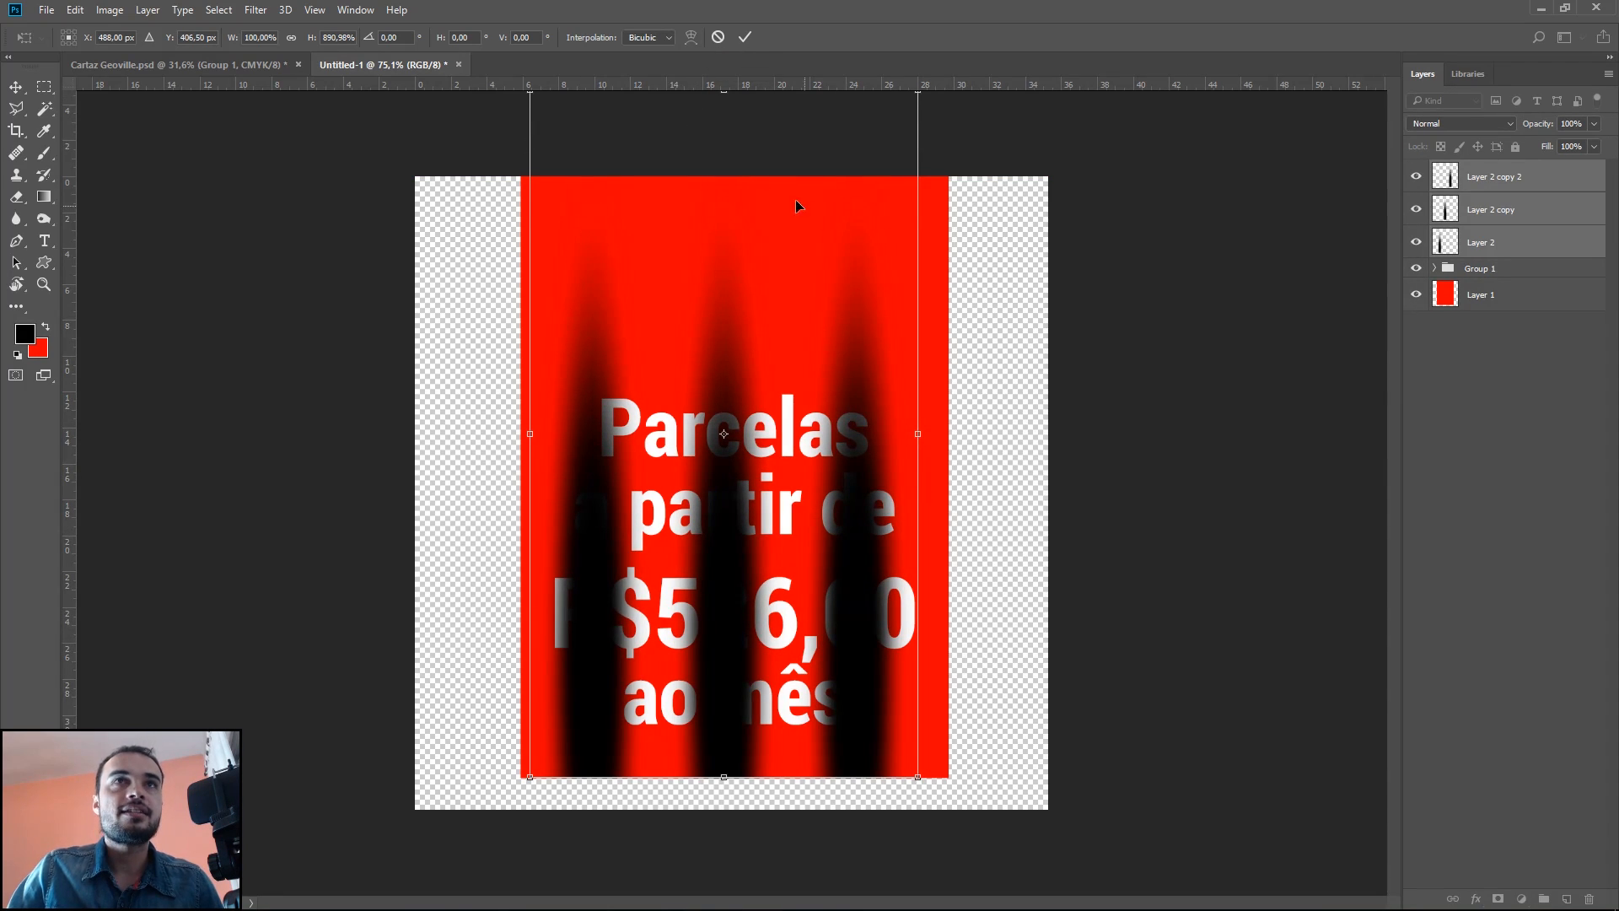
click(744, 37)
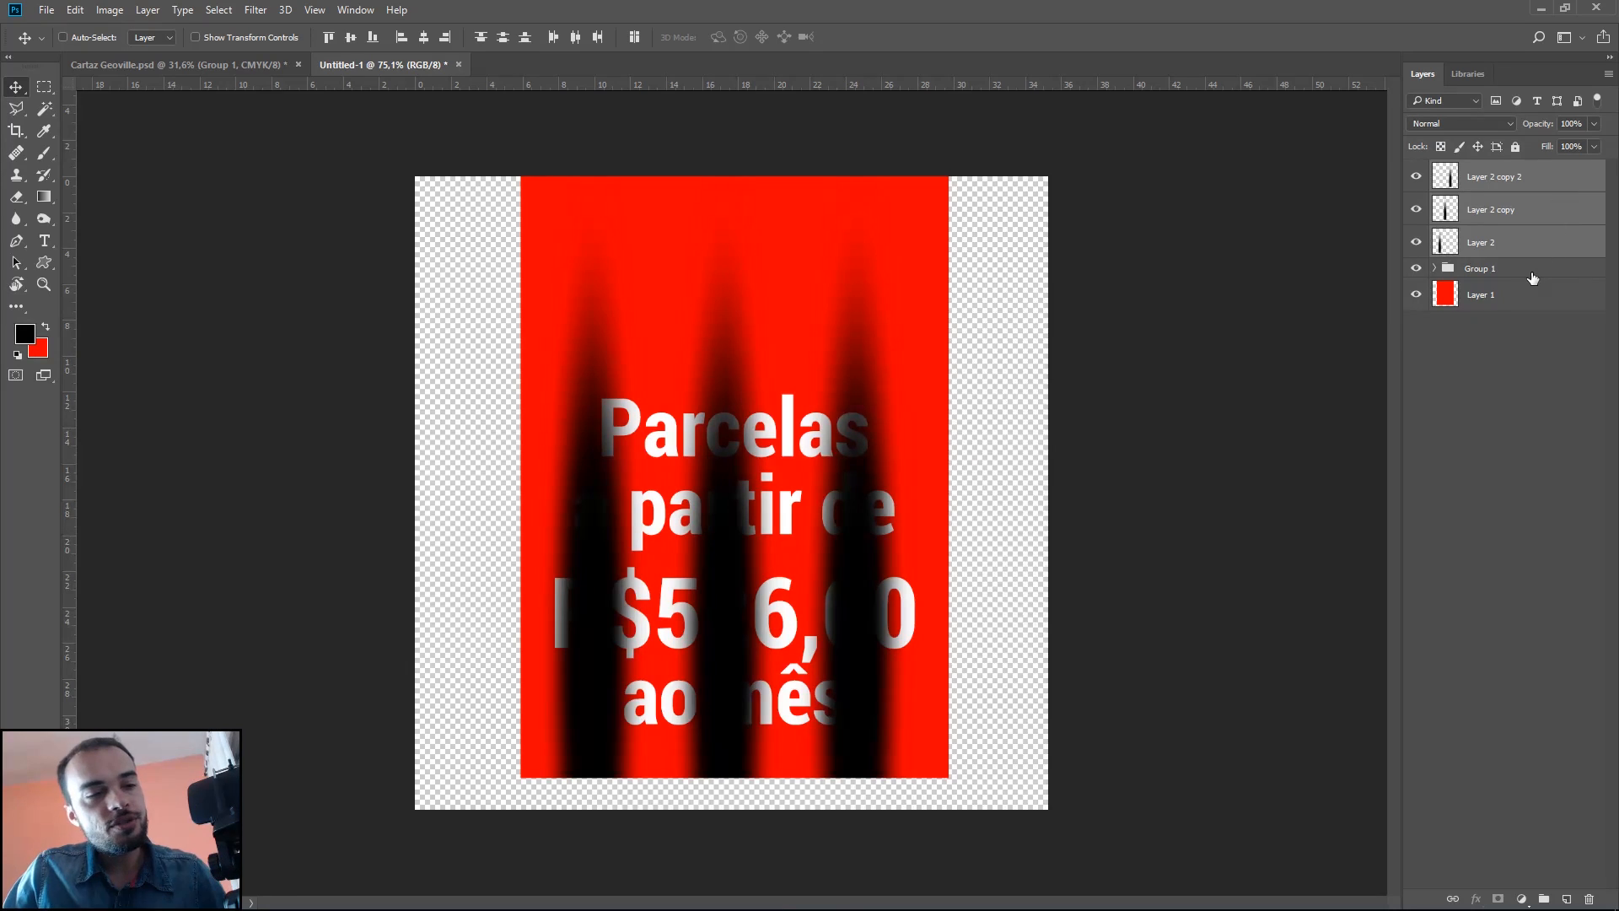
key(ctrl)
key(ctrl+e)
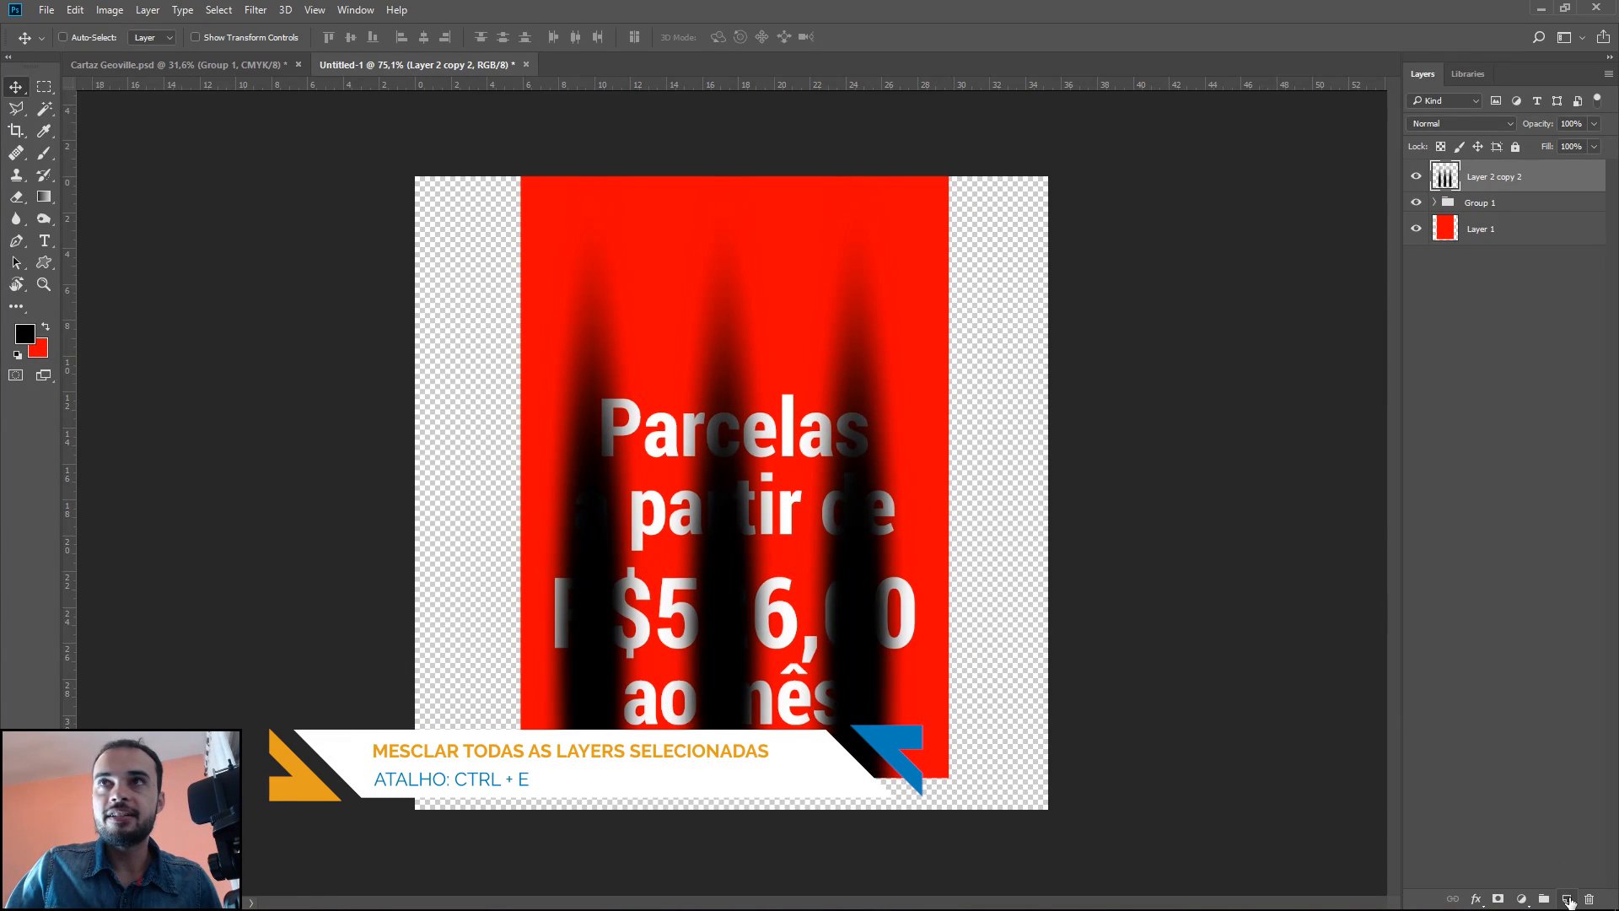
Step: Add a new layer above the black streaks, set the foreground colour to white and select the red rectangle's outline
click(1566, 899)
click(25, 334)
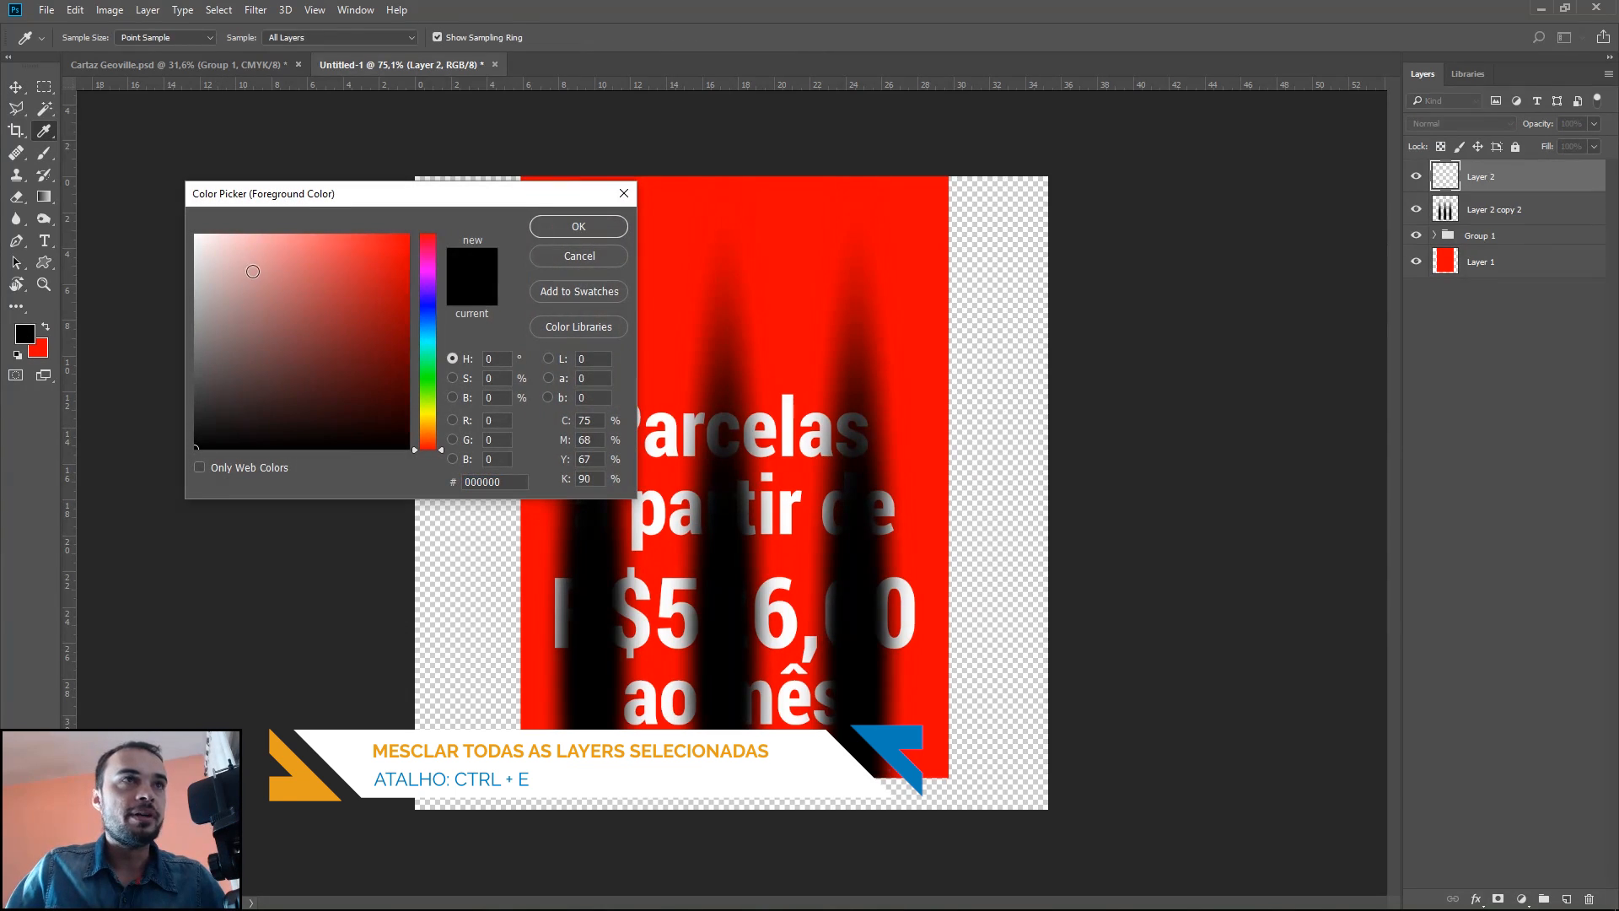
click(198, 238)
click(578, 226)
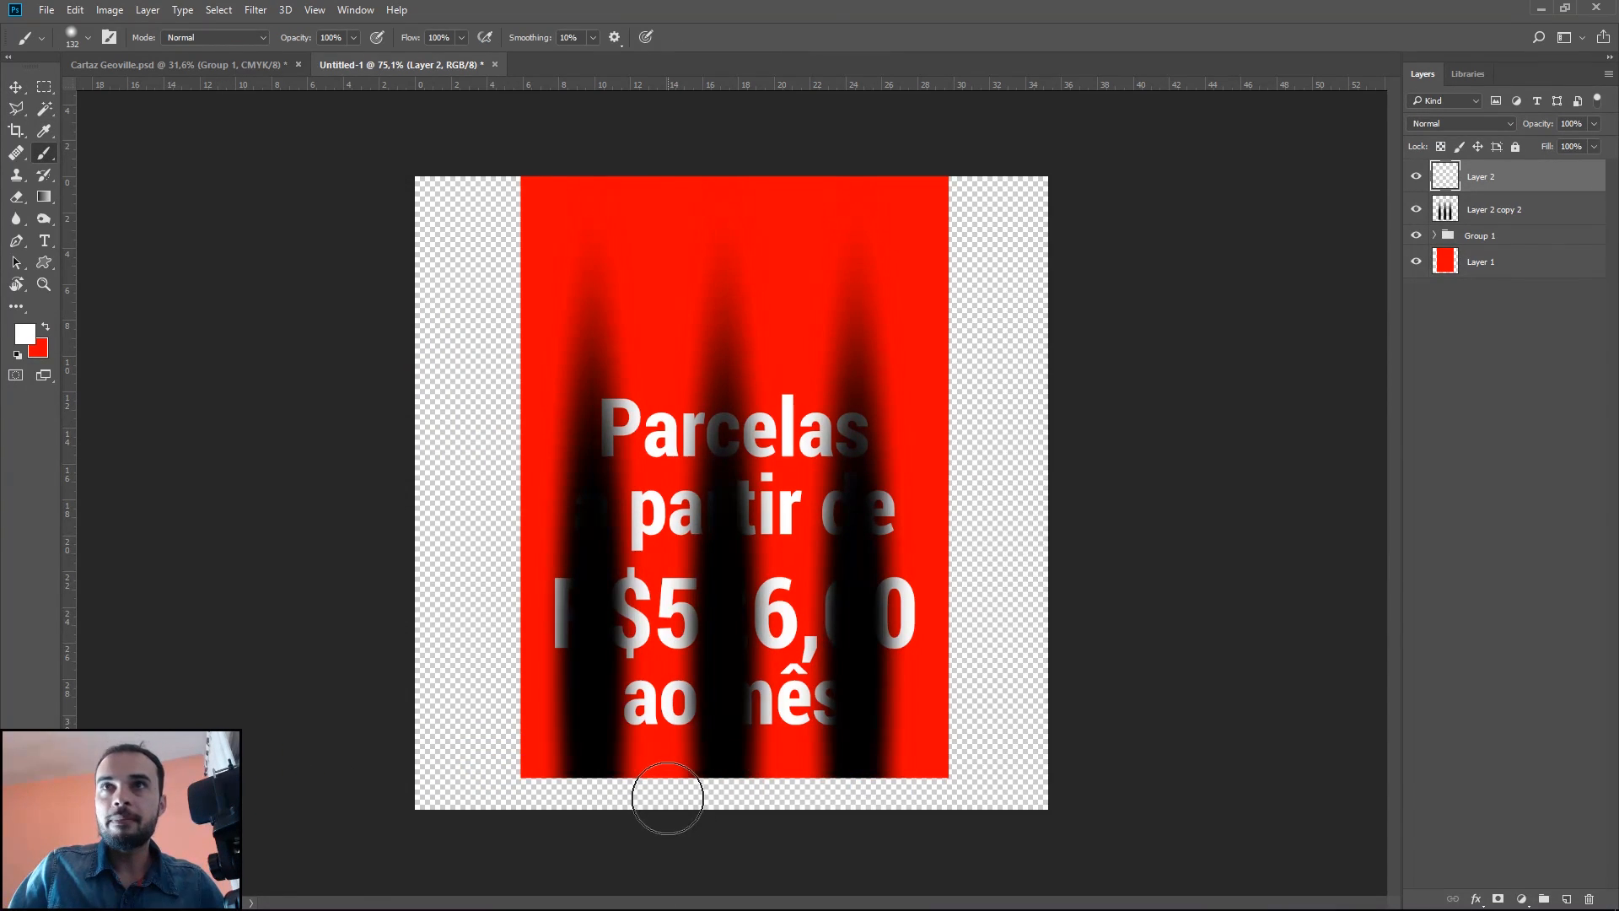
ctrl+click(1446, 265)
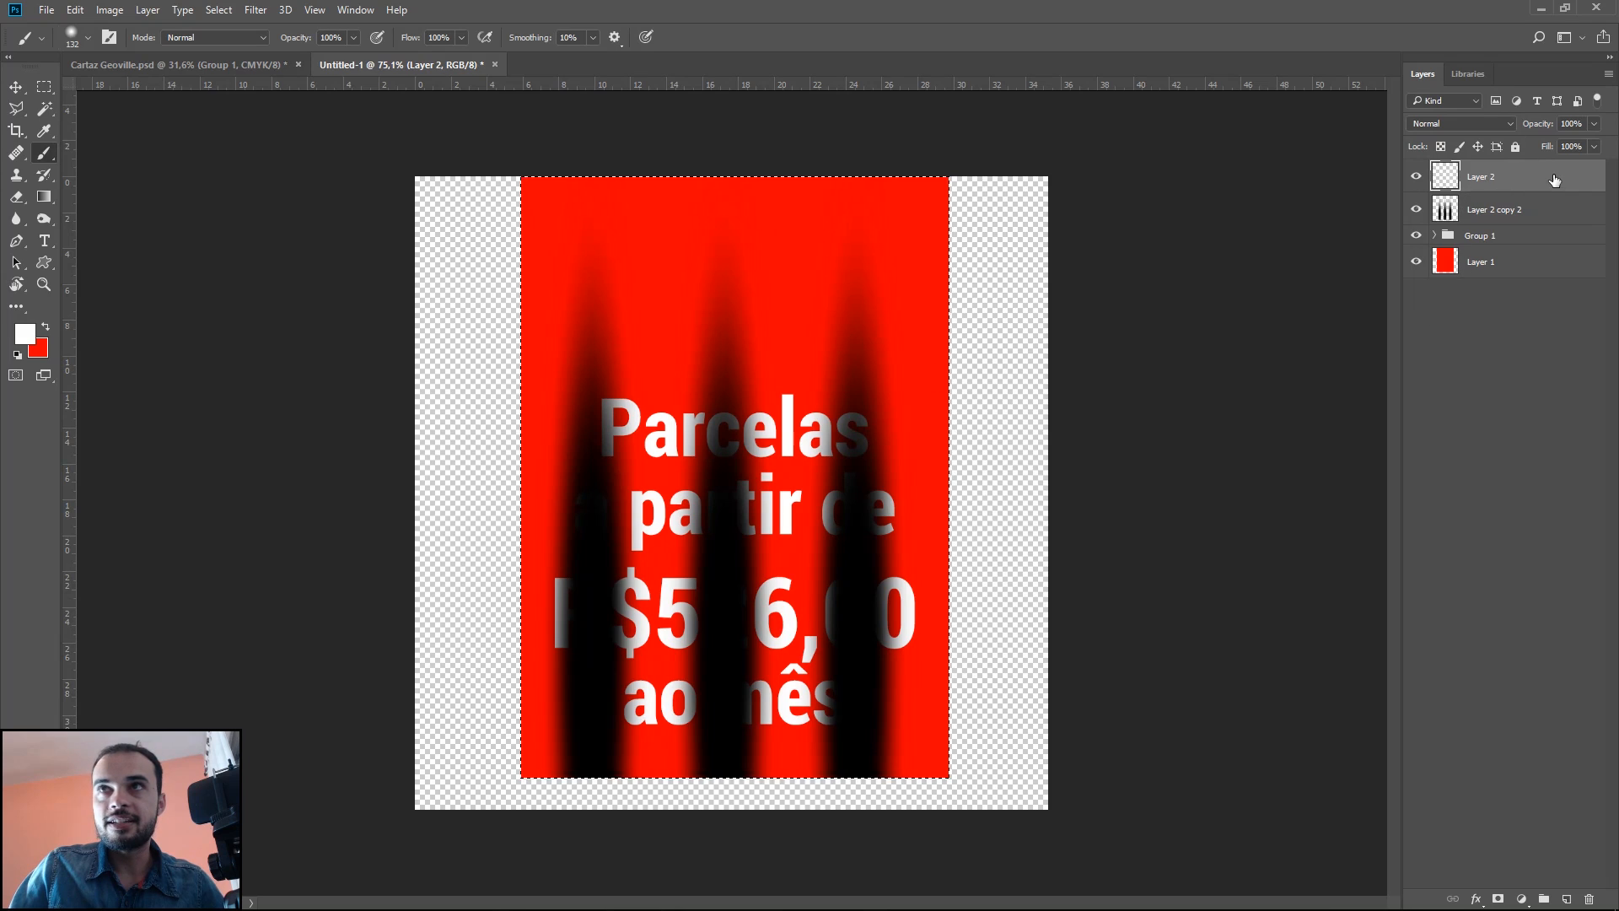
Step: Paint four white spots along the rectangle's bottom edge, beside and between the black streaks, and clear the selection
click(531, 778)
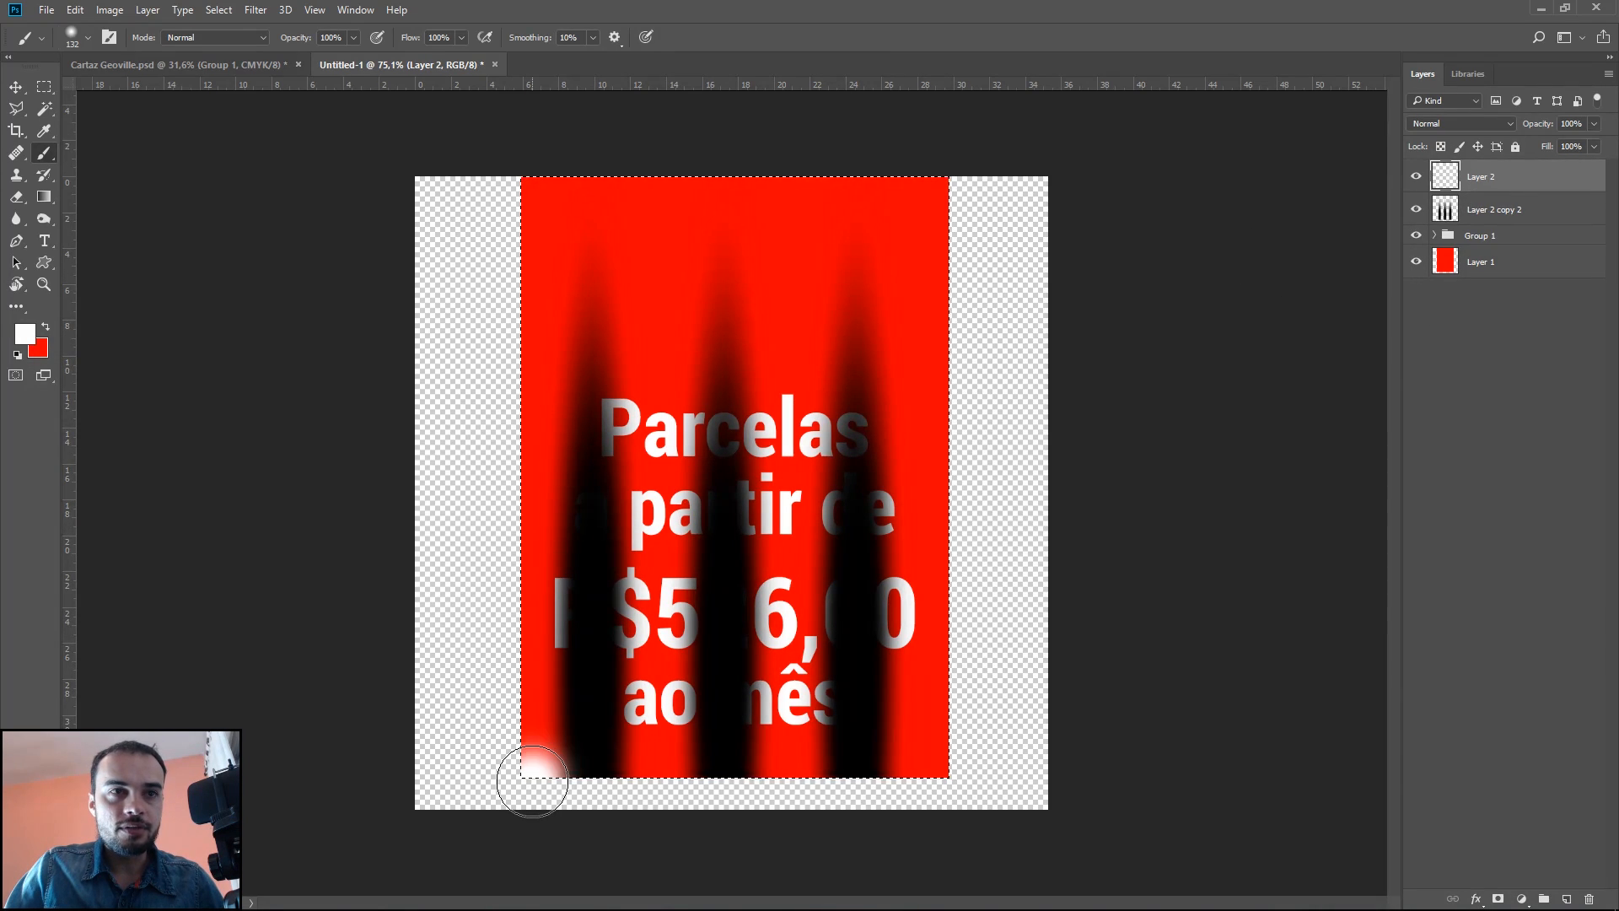
click(660, 778)
click(790, 774)
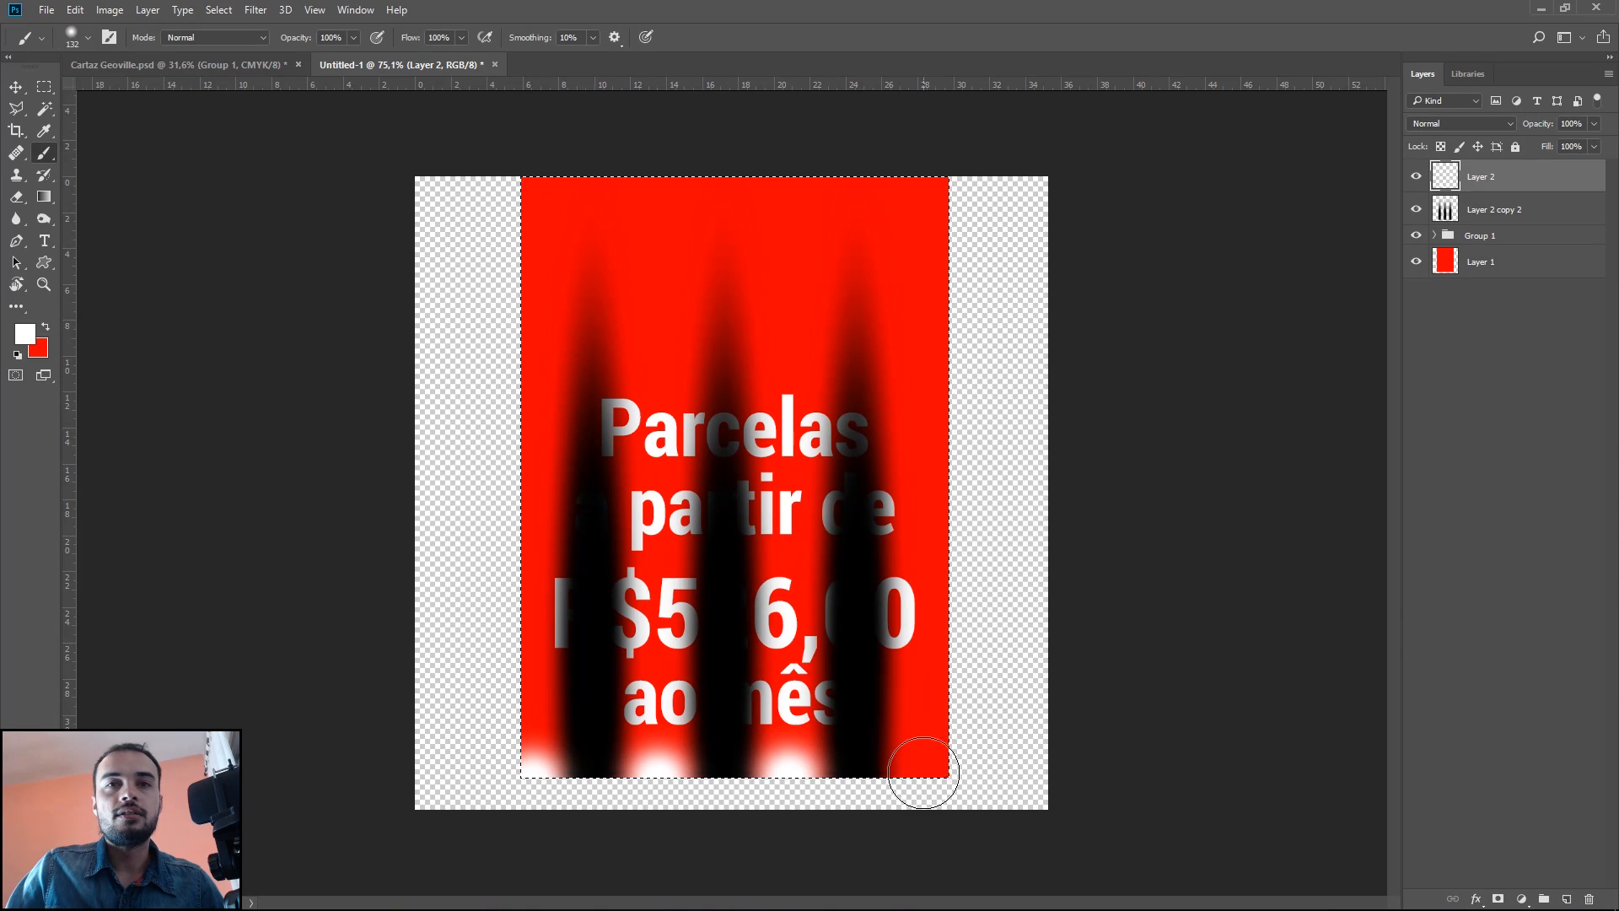
click(923, 773)
key(ctrl+d)
Step: Stretch the white spots vertically up to the red rectangle's top edge with Free Transform
key(v)
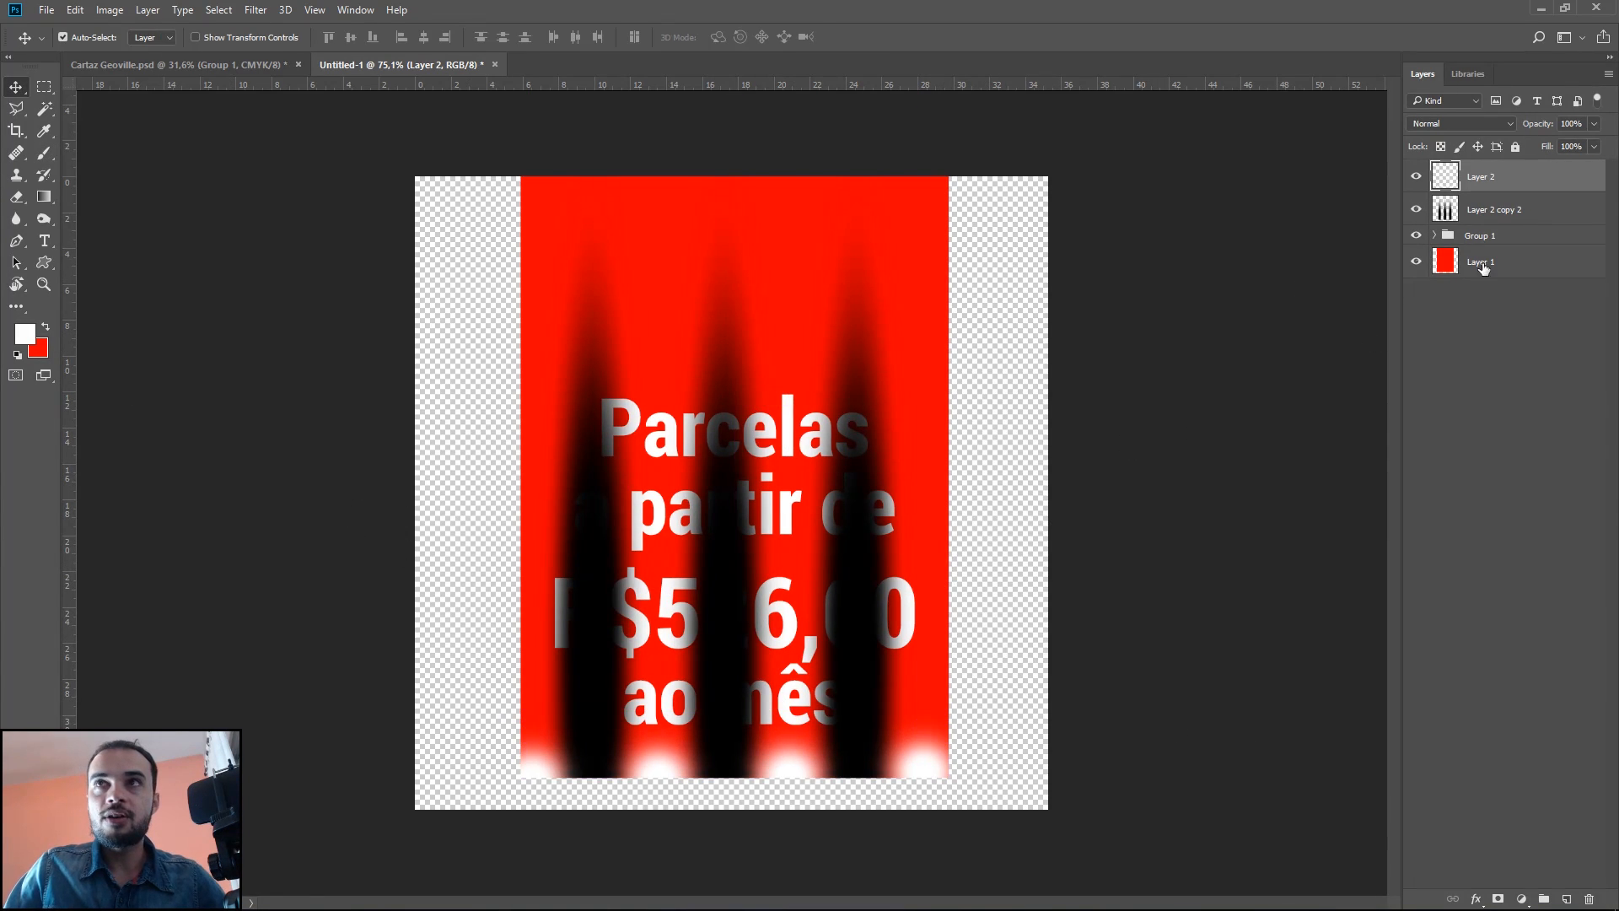
key(ctrl+t)
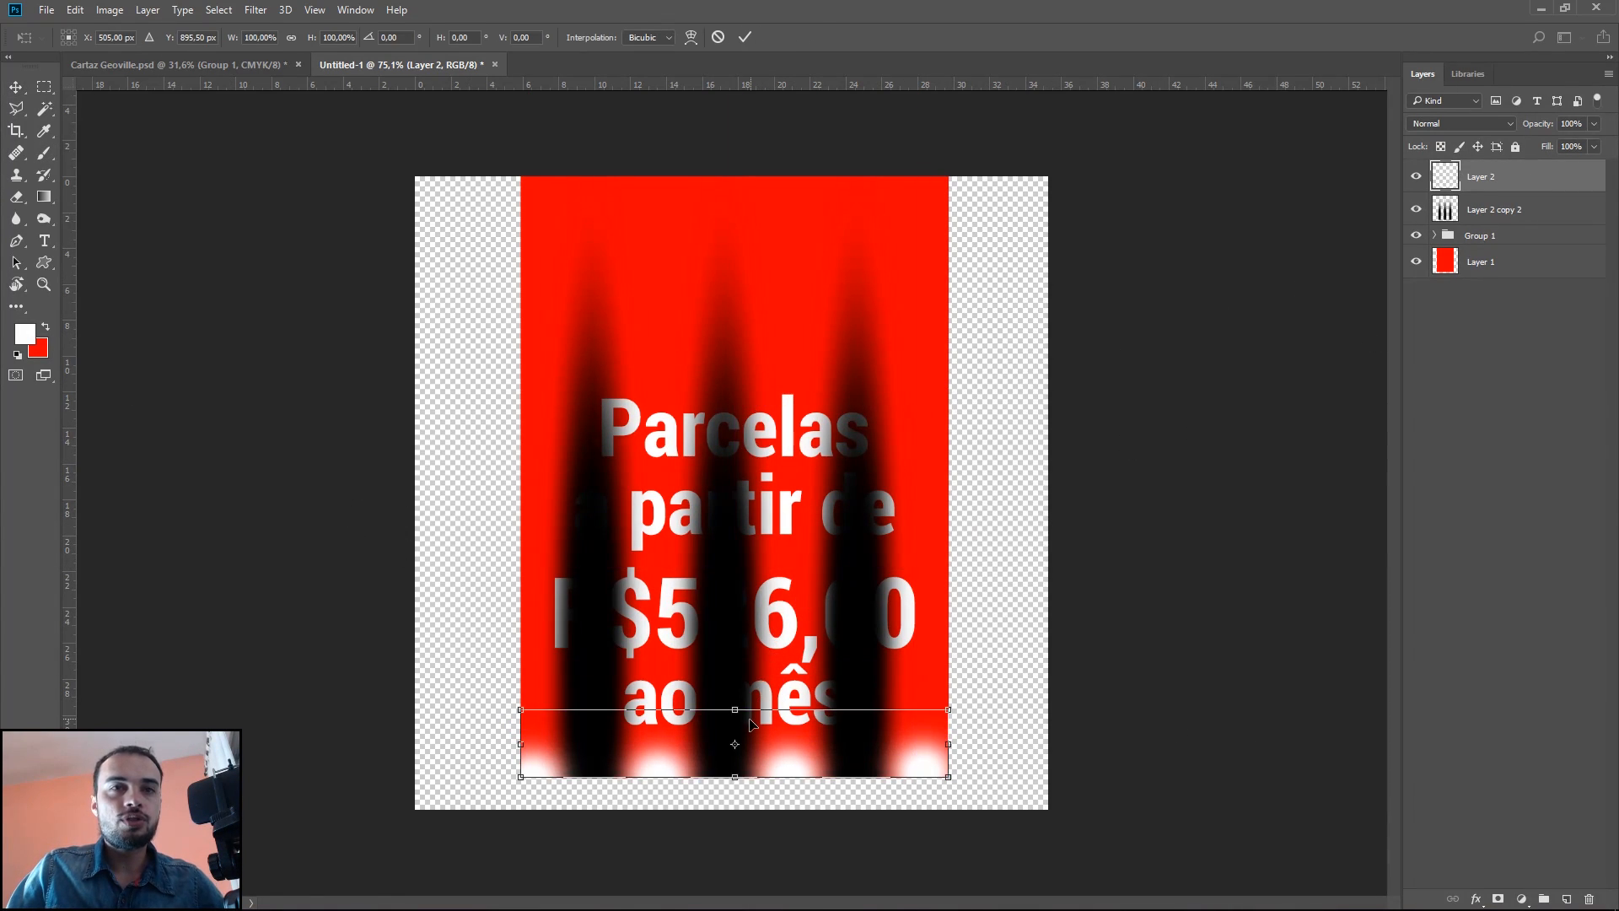
drag(733, 711, 734, 177)
key(Return)
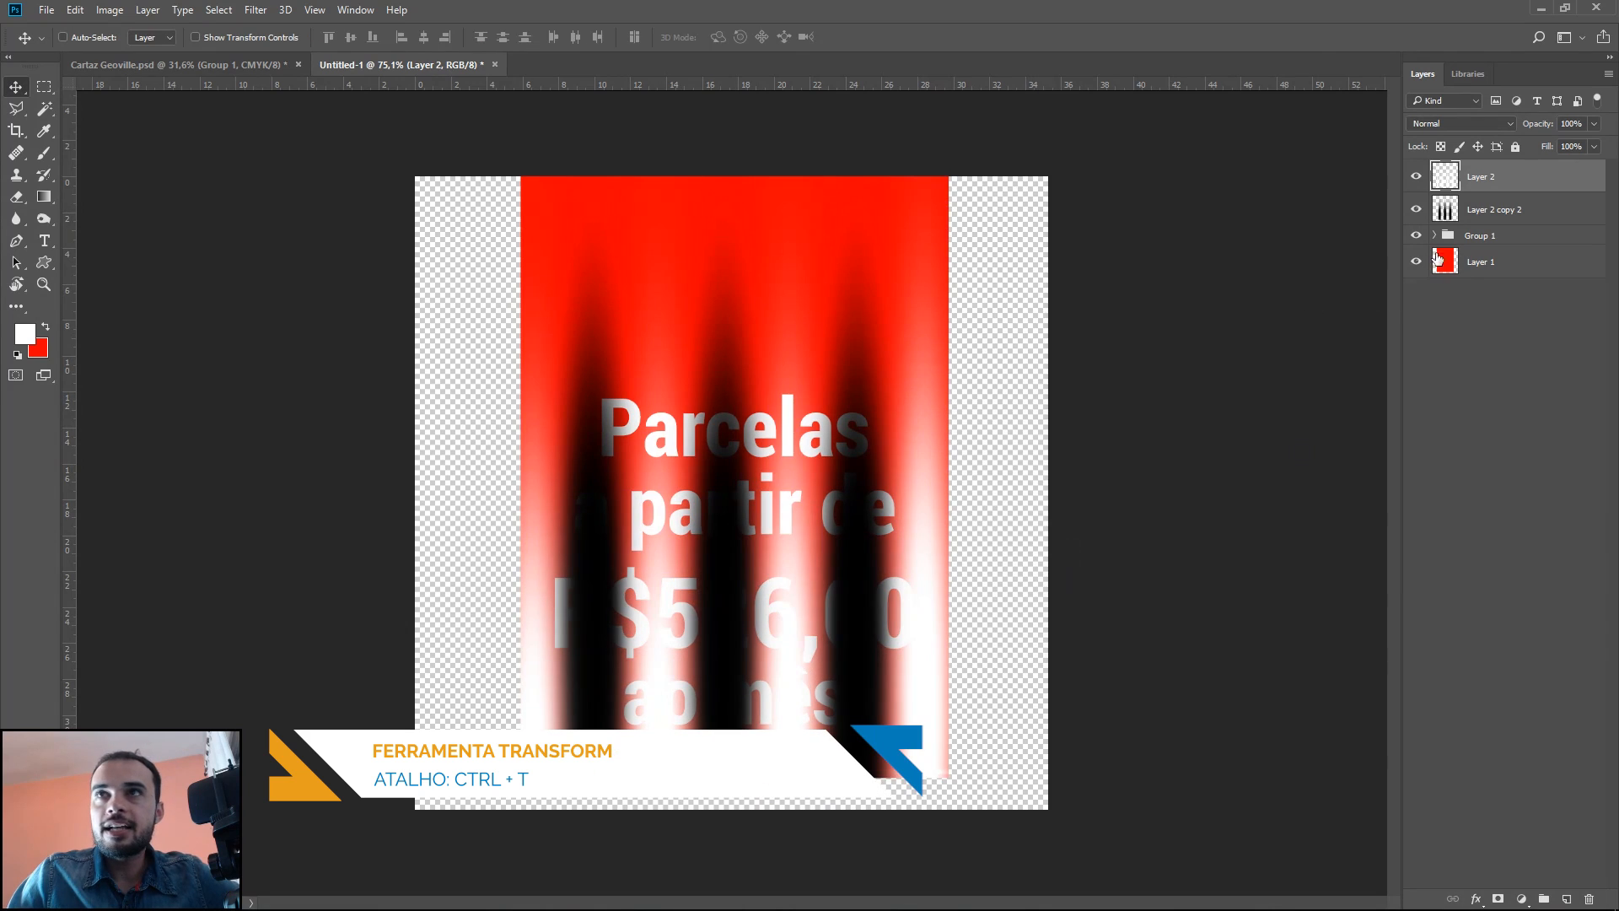
Step: Set the black streaks layer to the Multiply blend mode with 20% opacity
click(1545, 210)
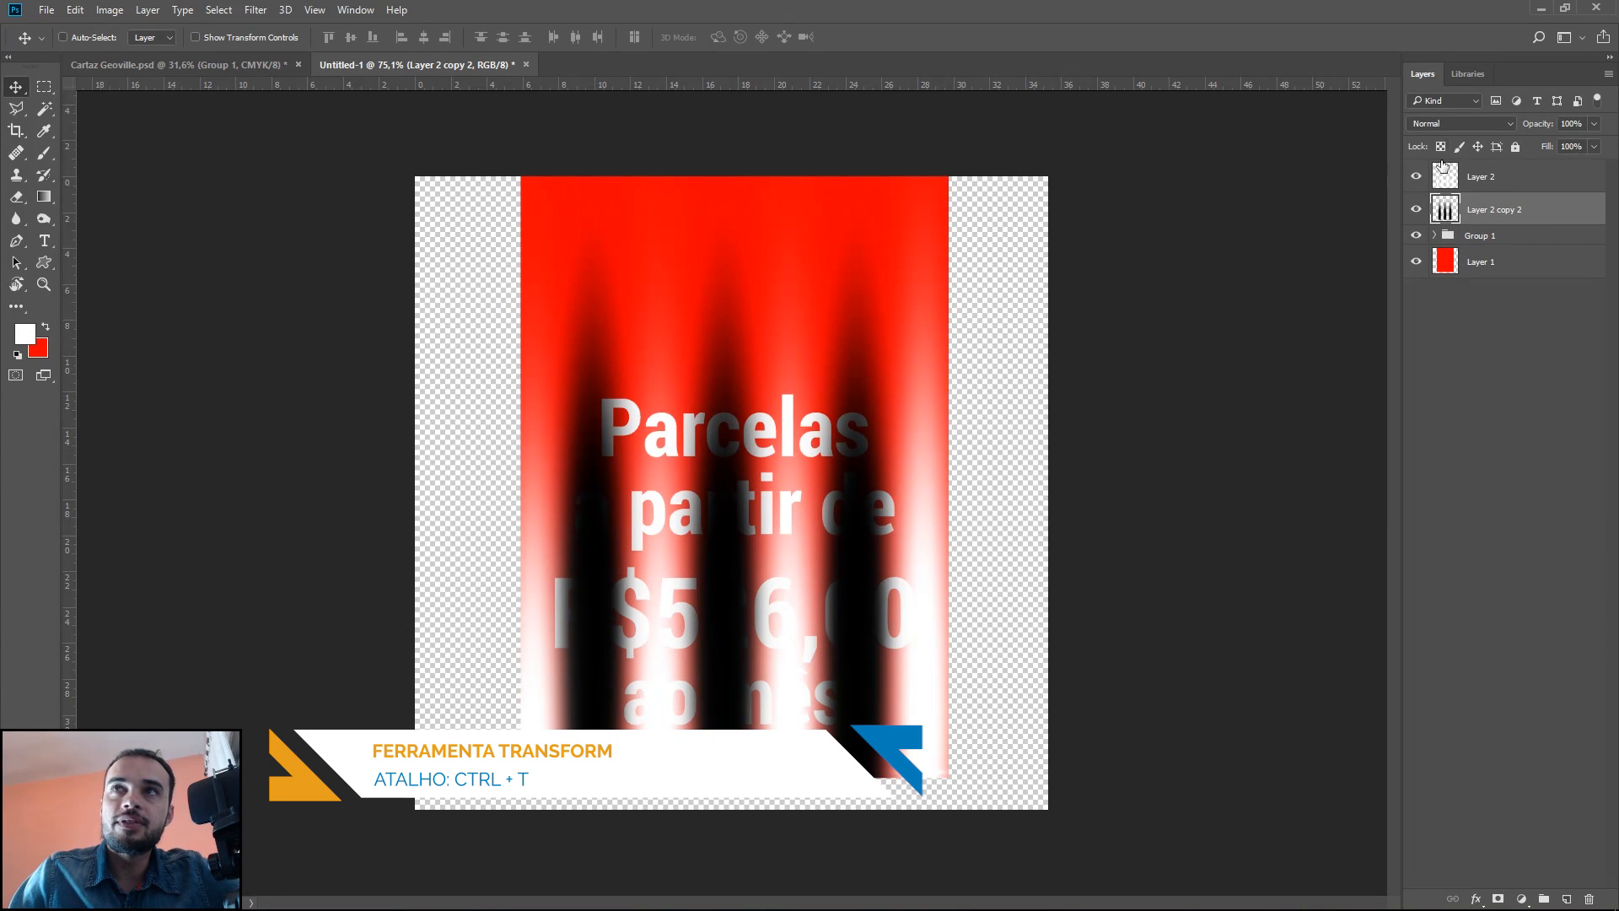
click(1468, 123)
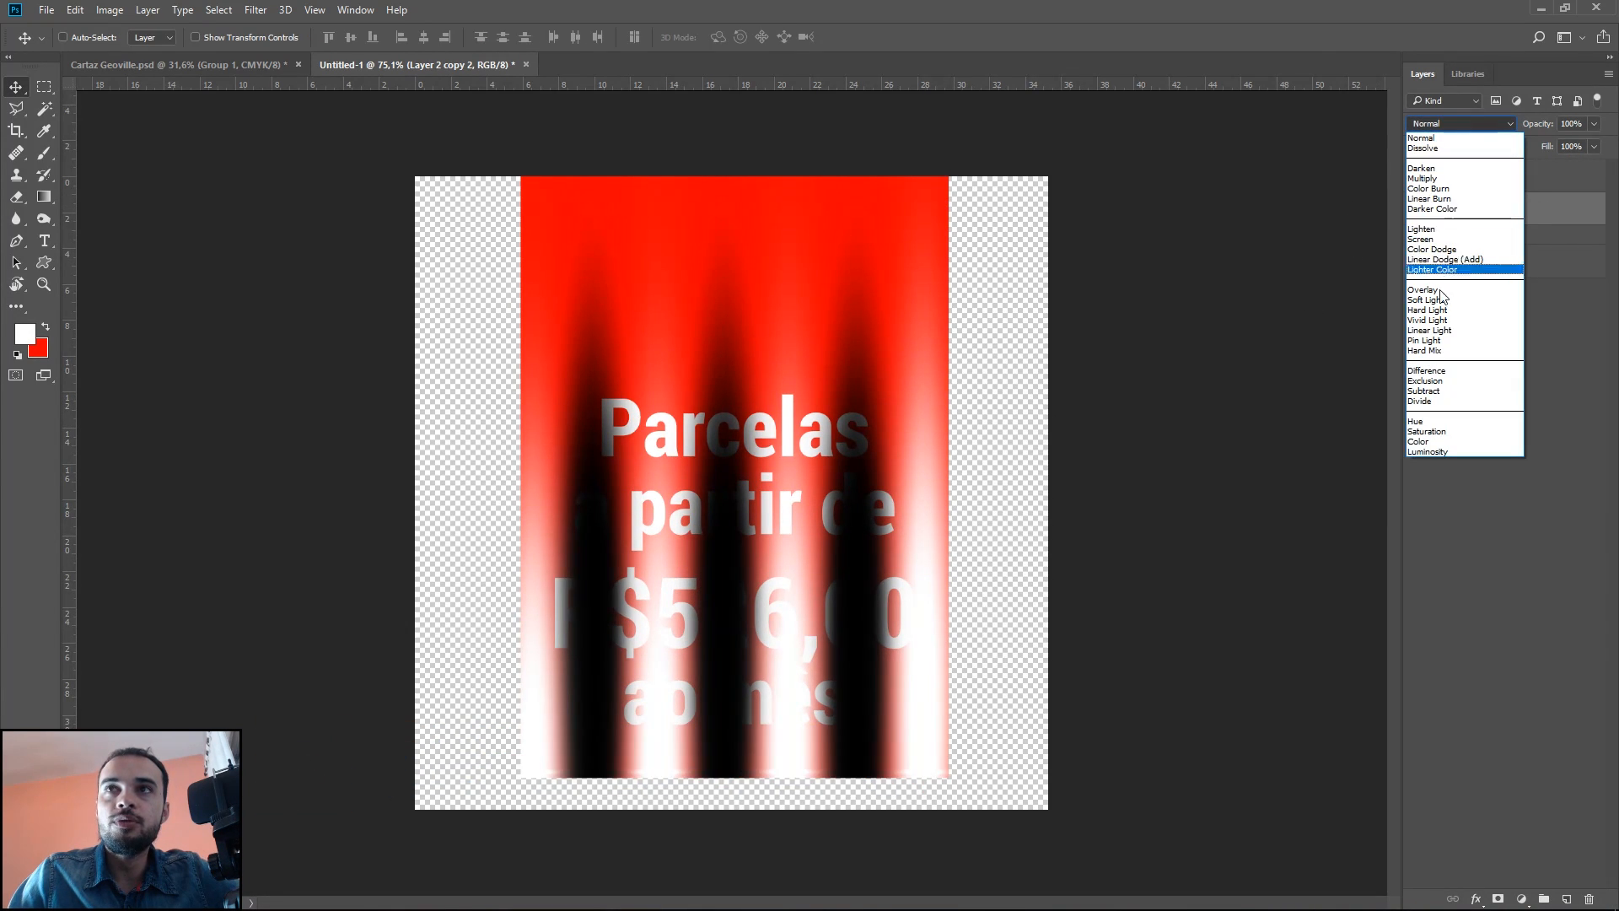
click(1444, 179)
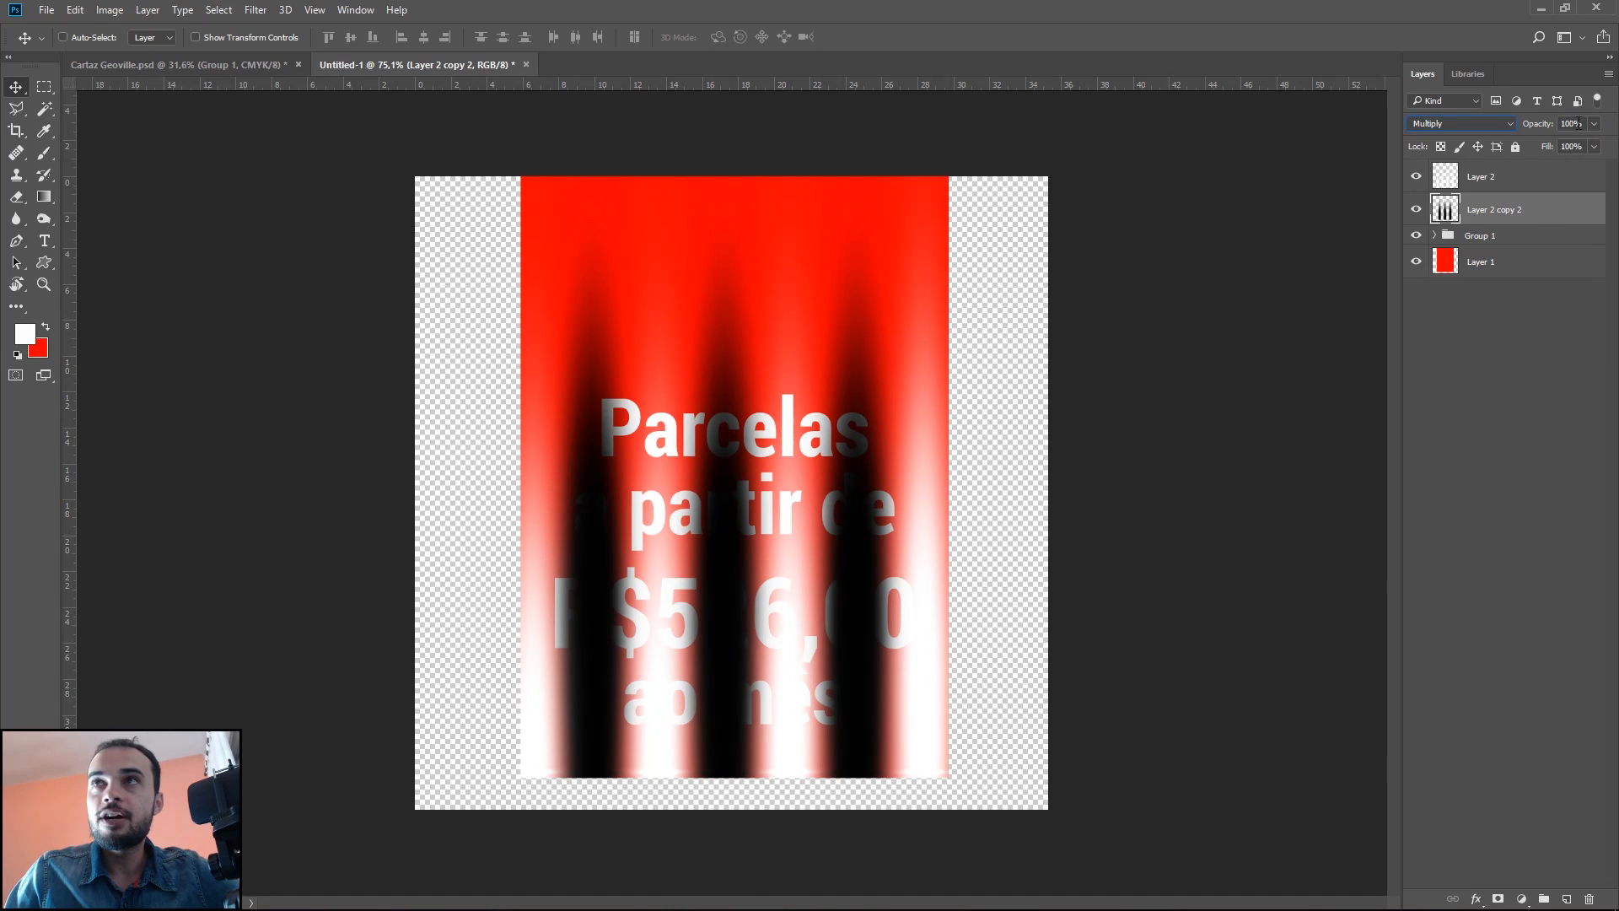
text(20)
key(Return)
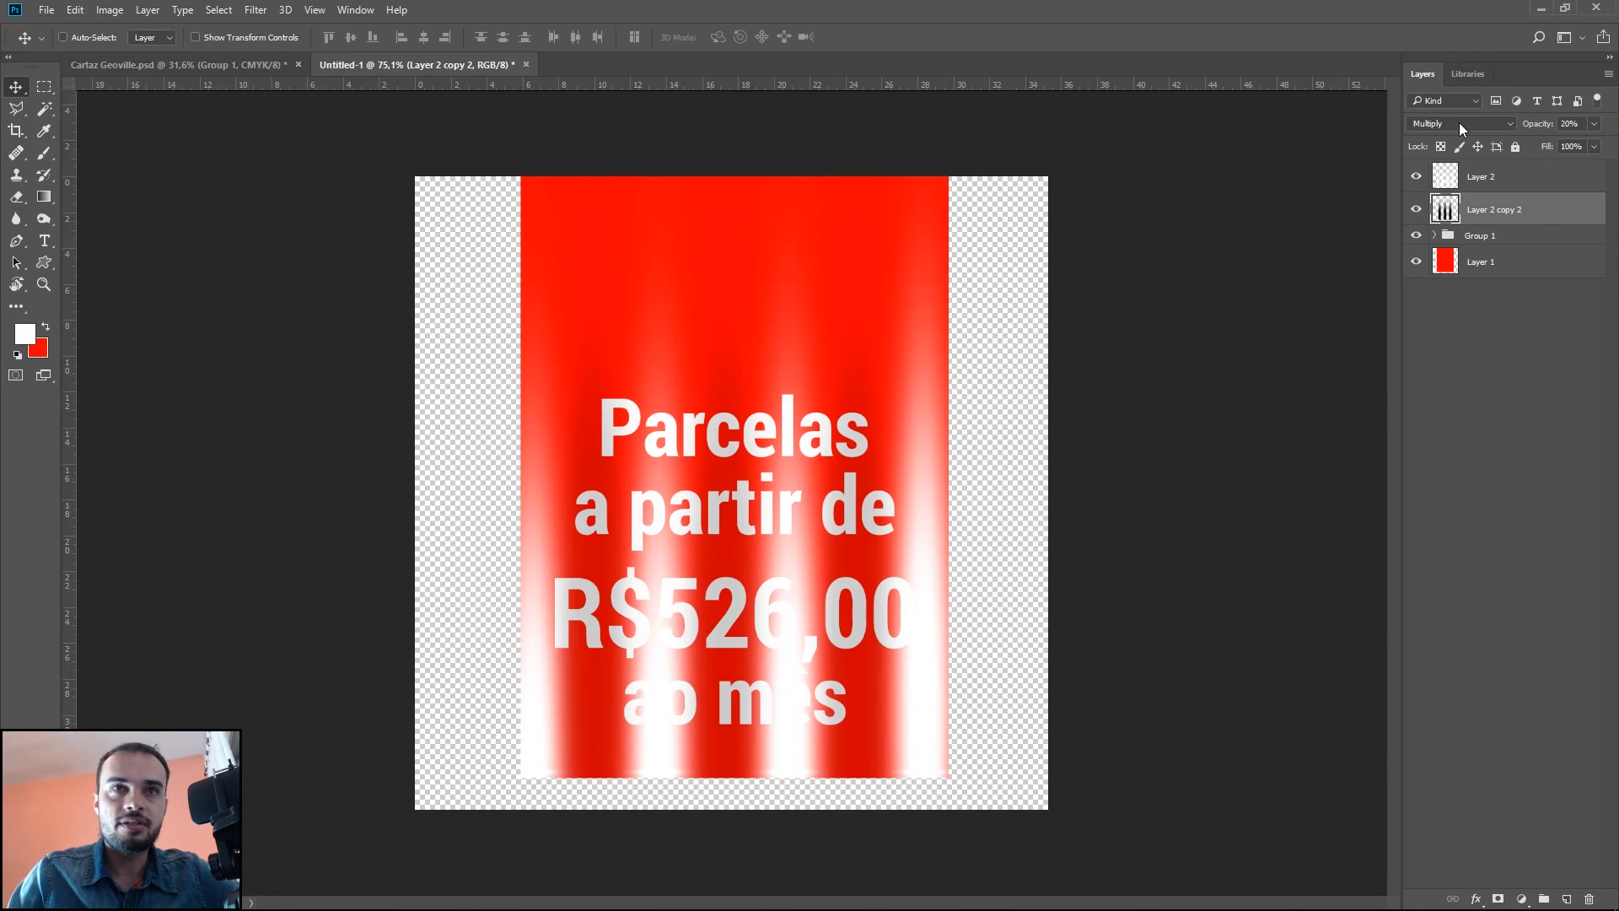
Step: Set the white streaks layer's opacity to 20%
click(1529, 184)
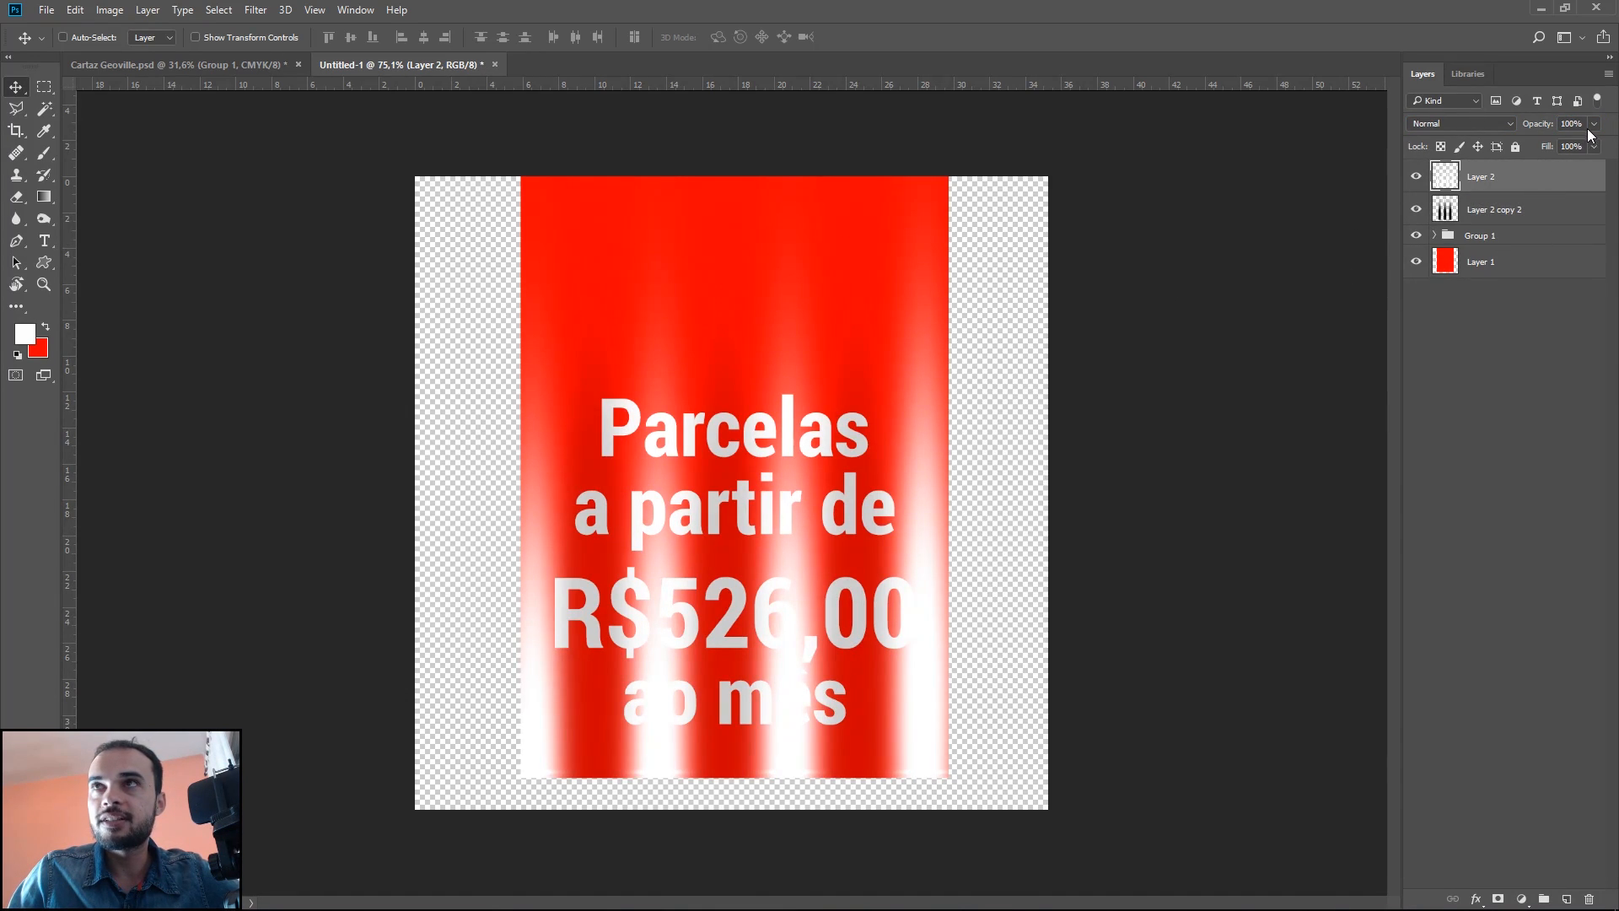
text(20)
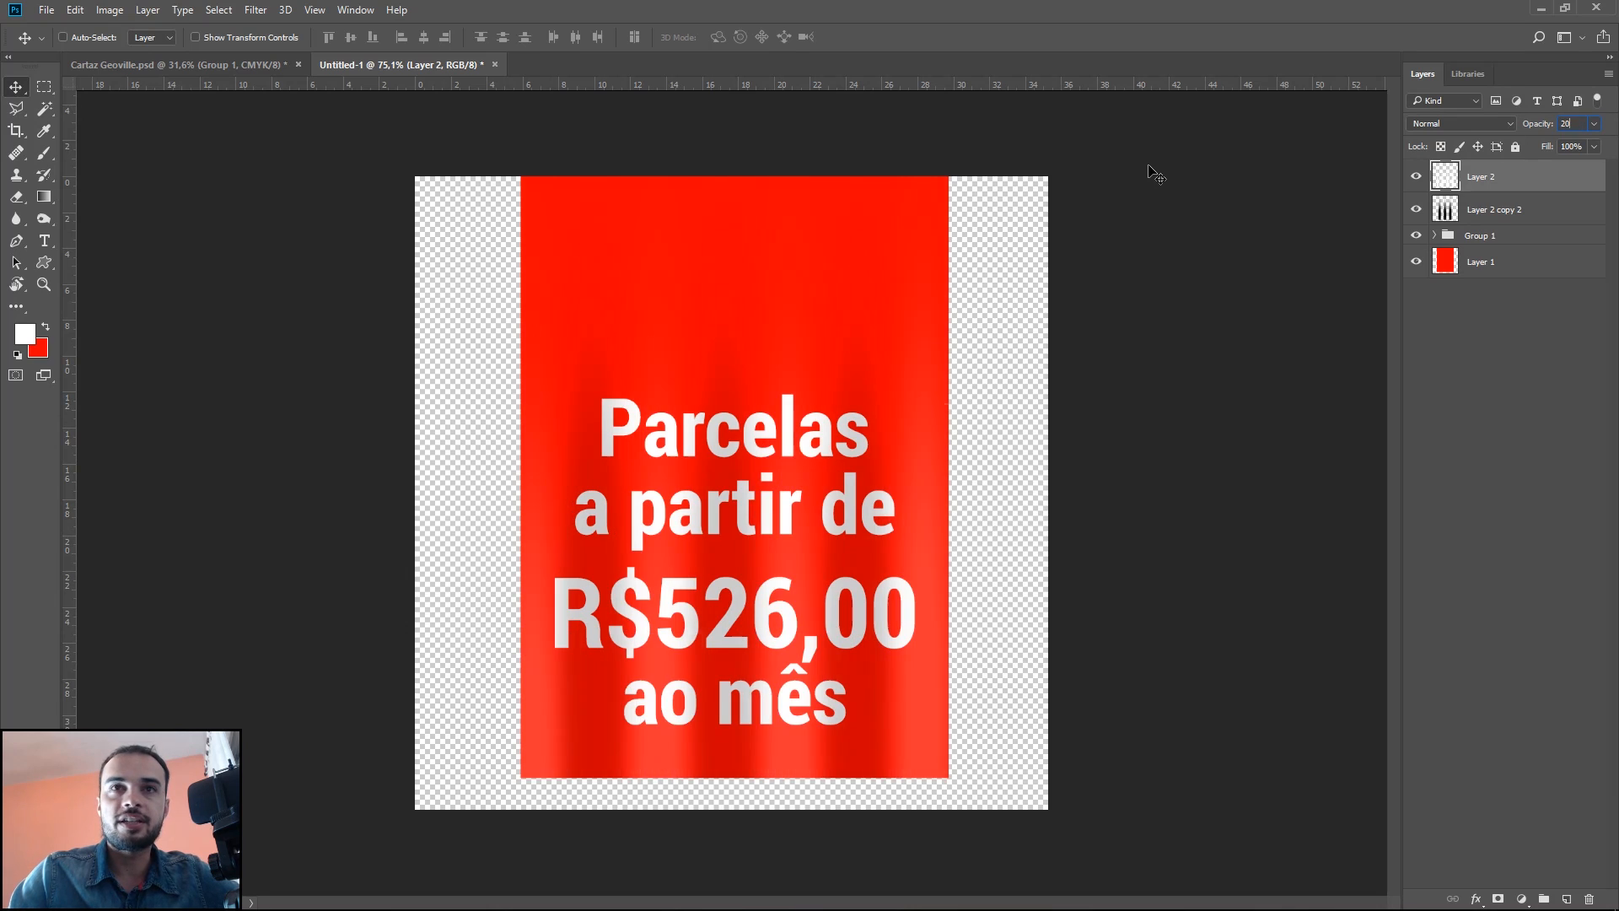
Step: Try the Hard Light and Soft Light blend modes on the white streaks layer and return it to Normal
click(1458, 124)
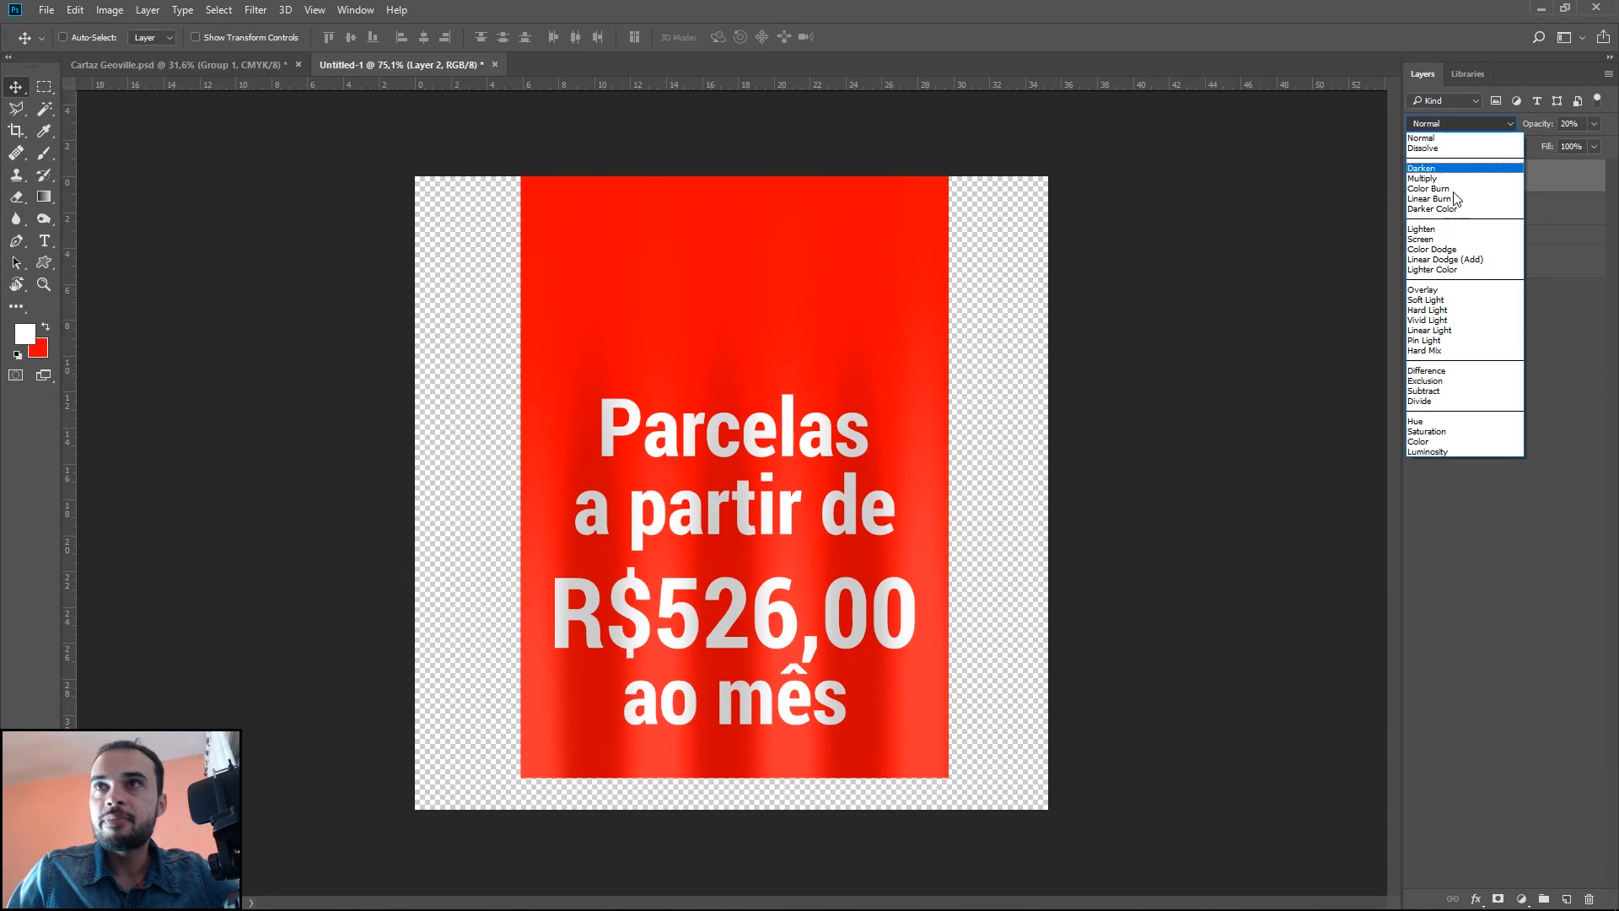
click(1427, 310)
click(1456, 124)
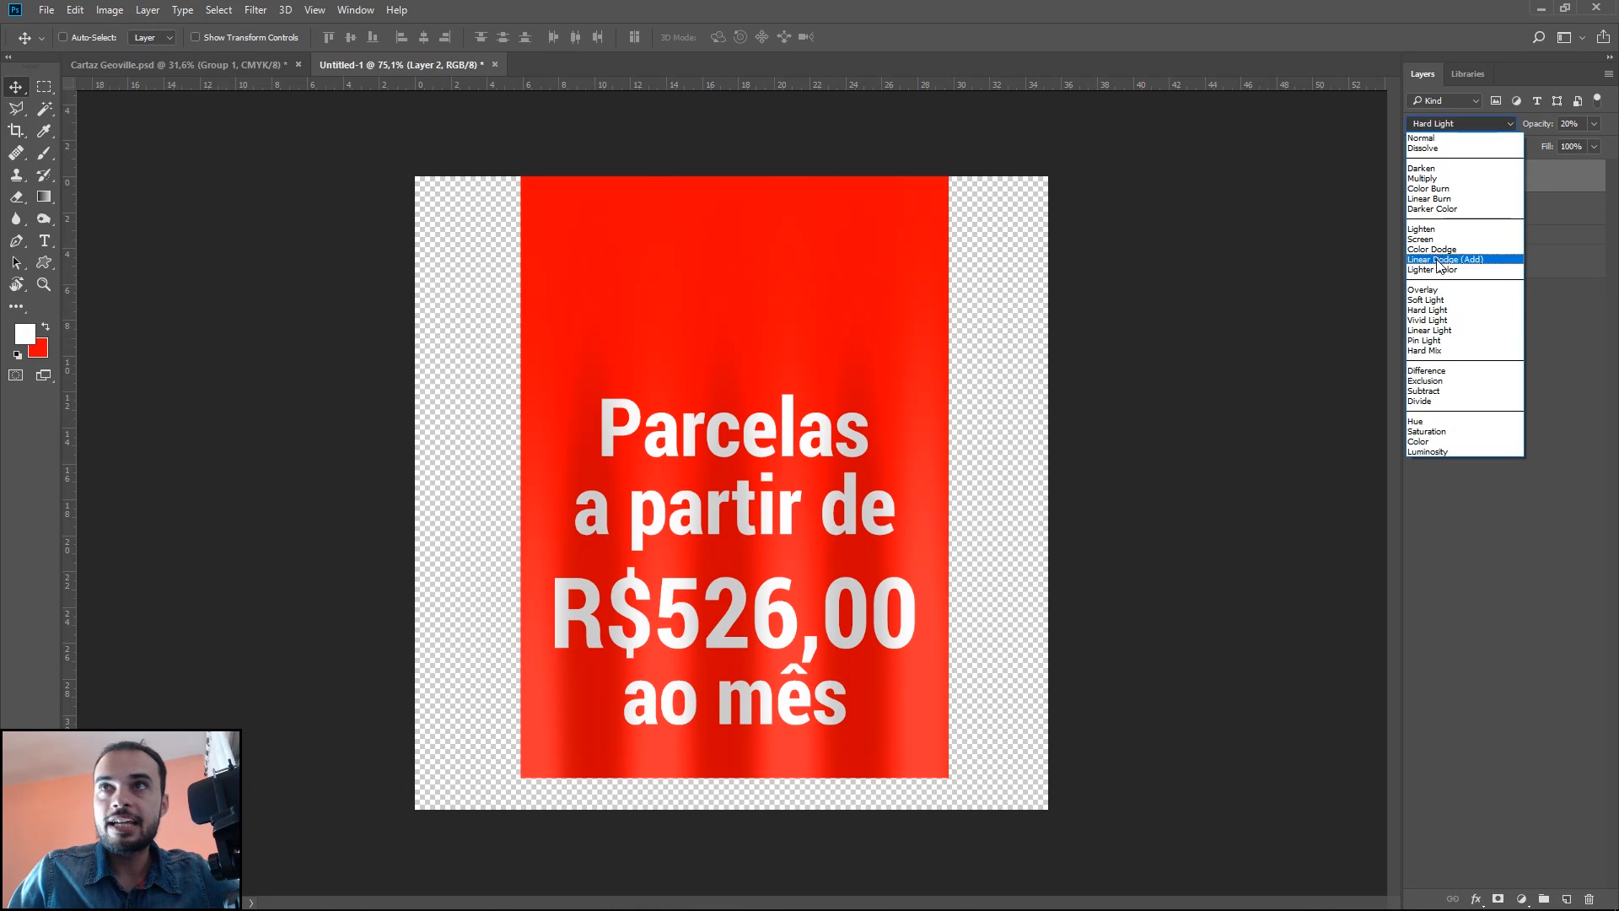
click(1438, 299)
click(1457, 127)
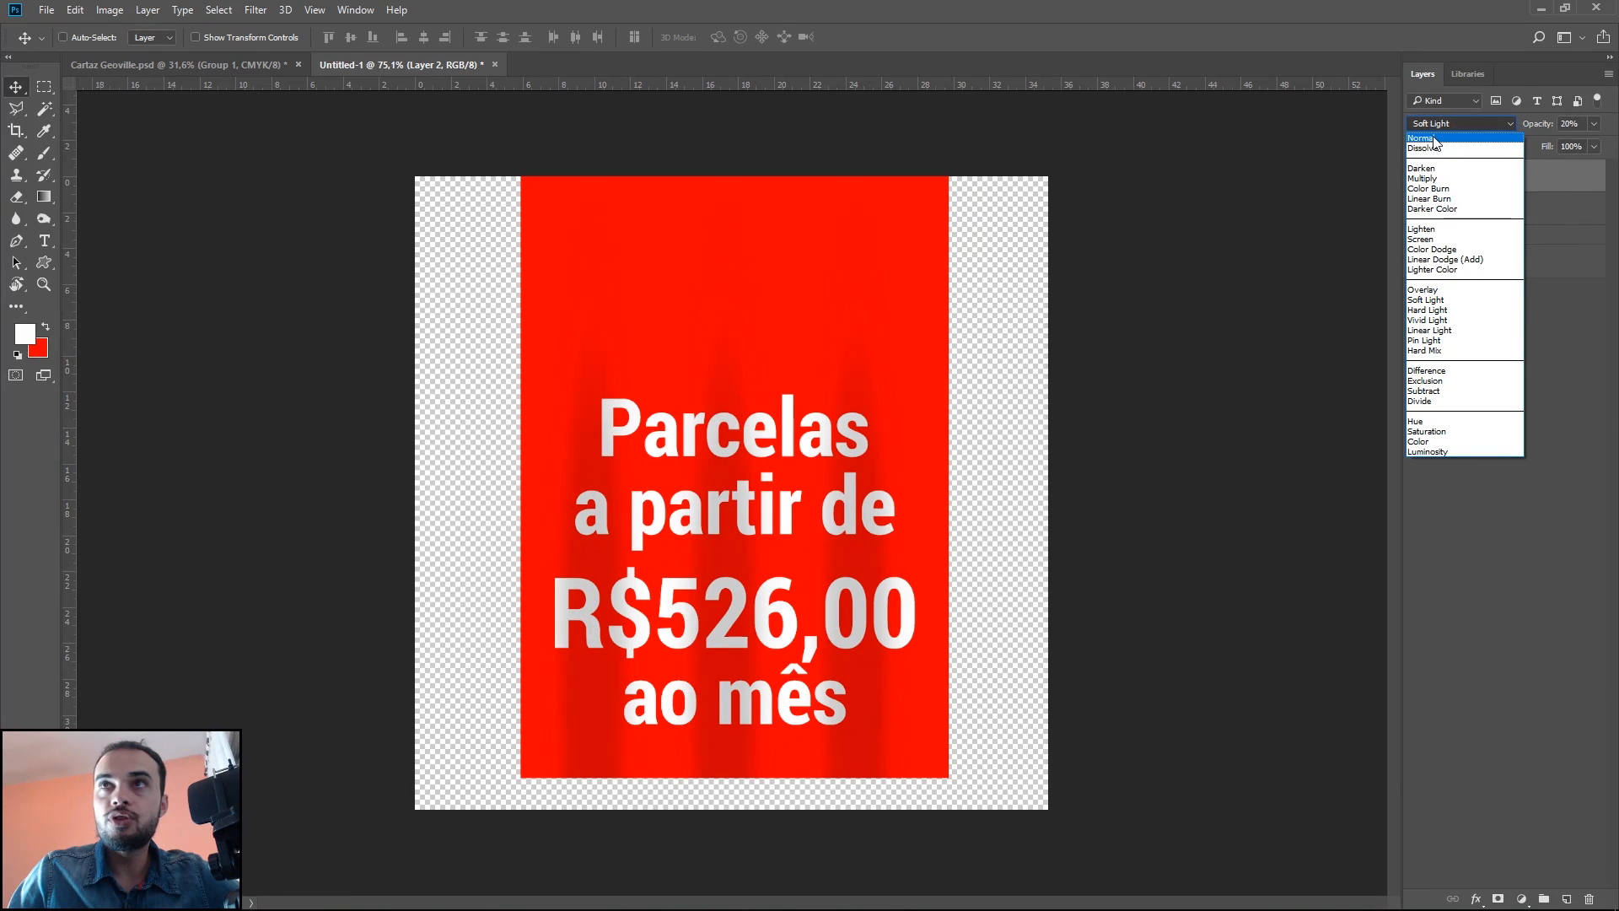
click(1434, 139)
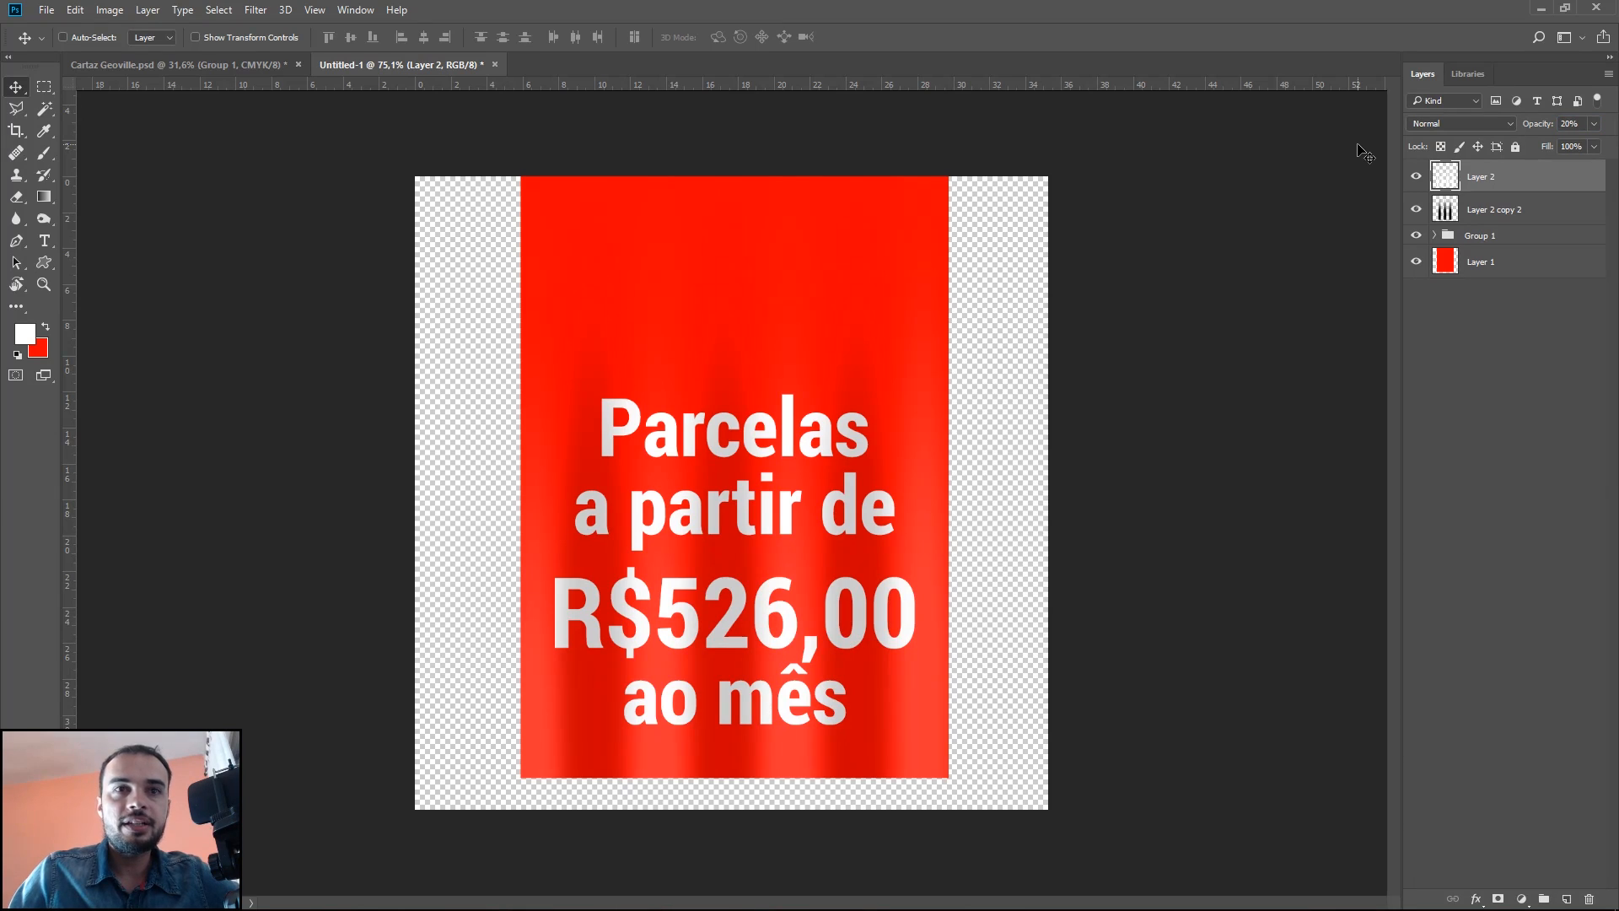
Step: Examine the finished waving banner in Cartaz Geoville.psd for reference and return to the untitled document
key(alt+bracketleft)
key(Return)
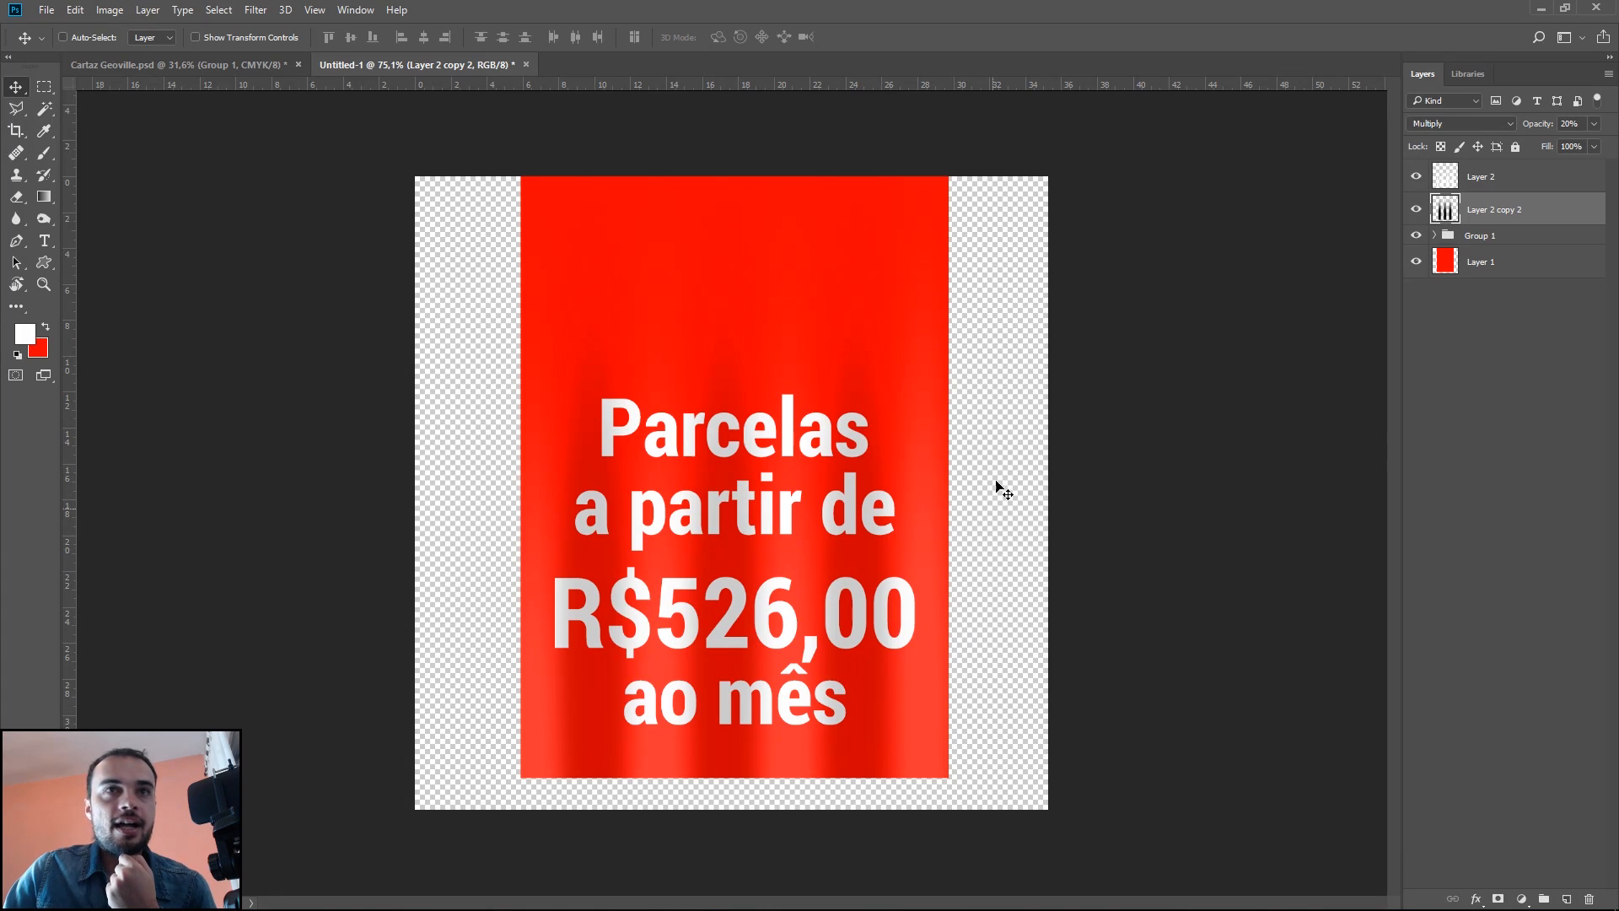
click(177, 64)
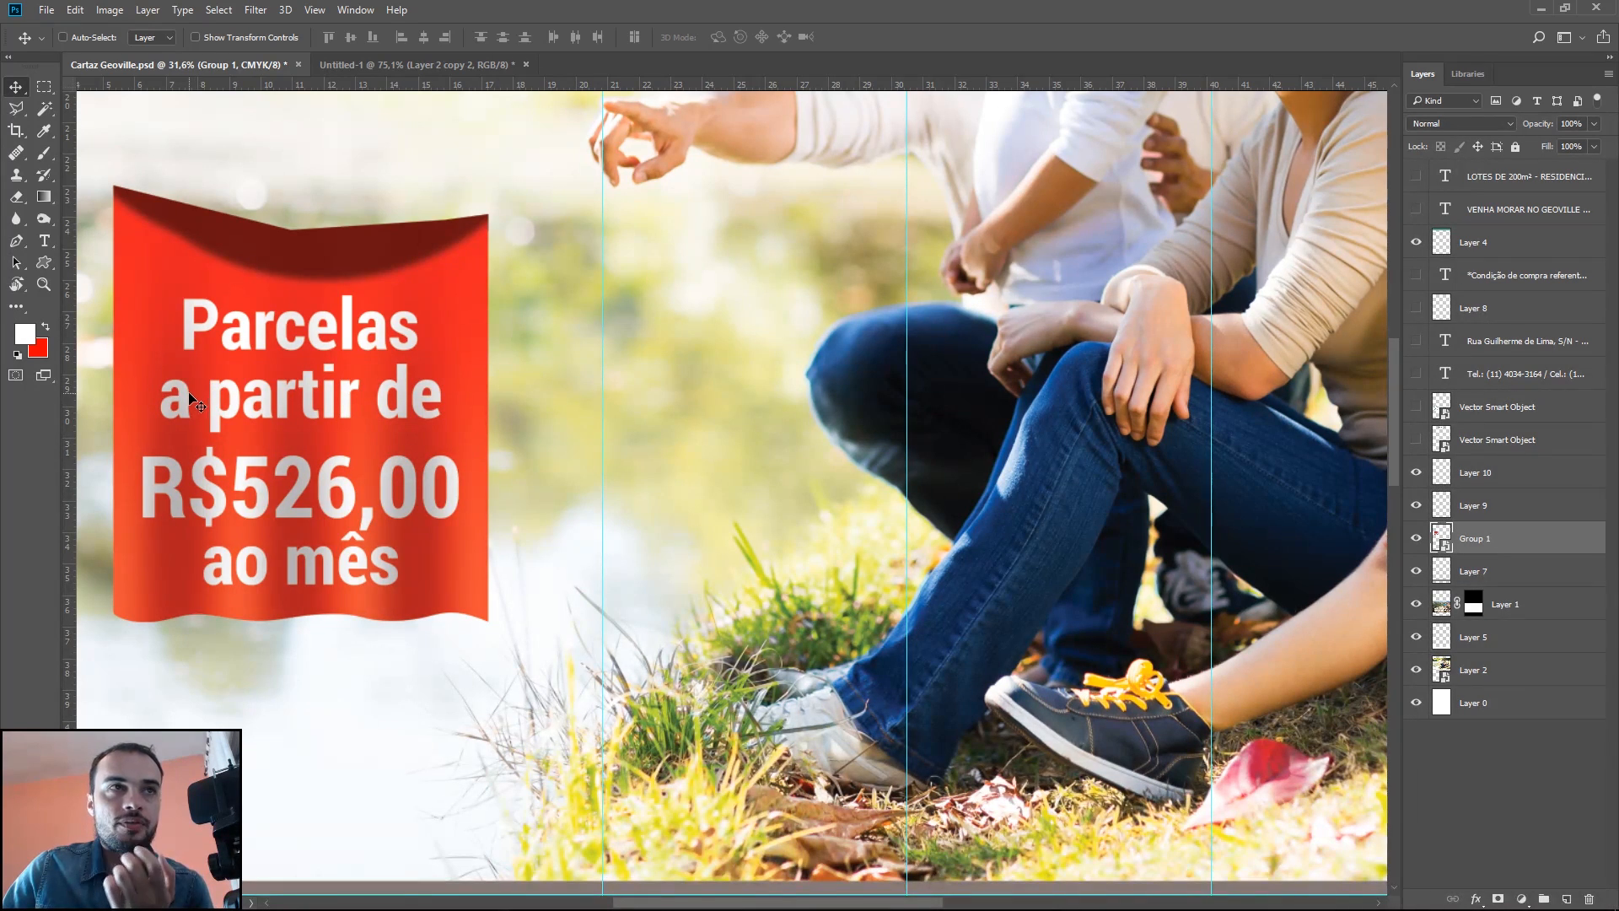
click(405, 65)
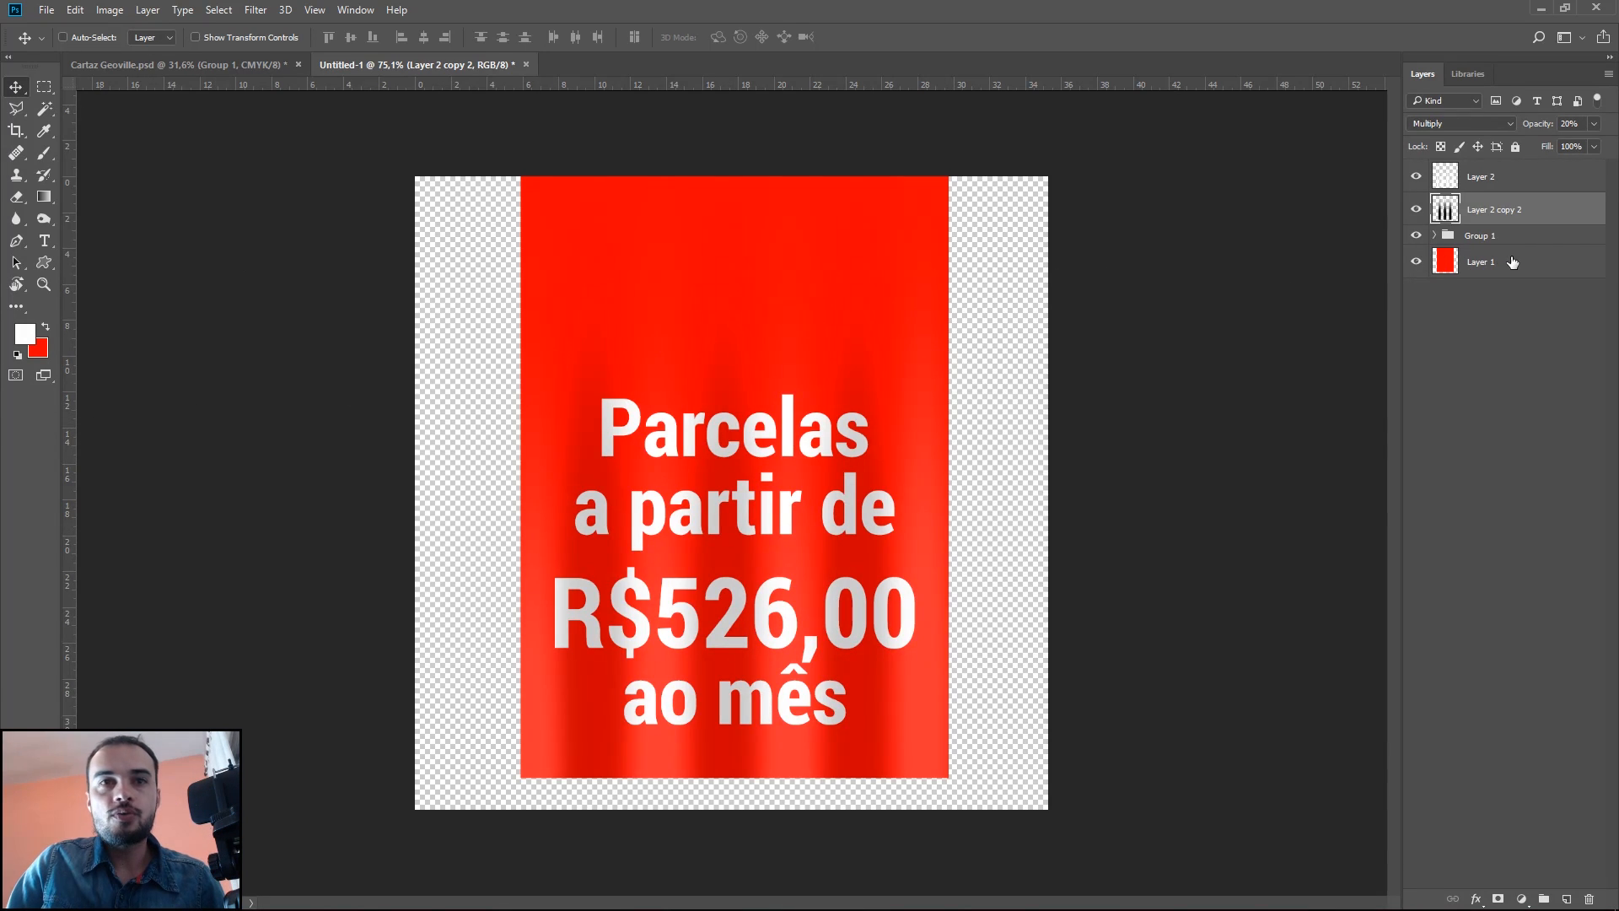
click(939, 596)
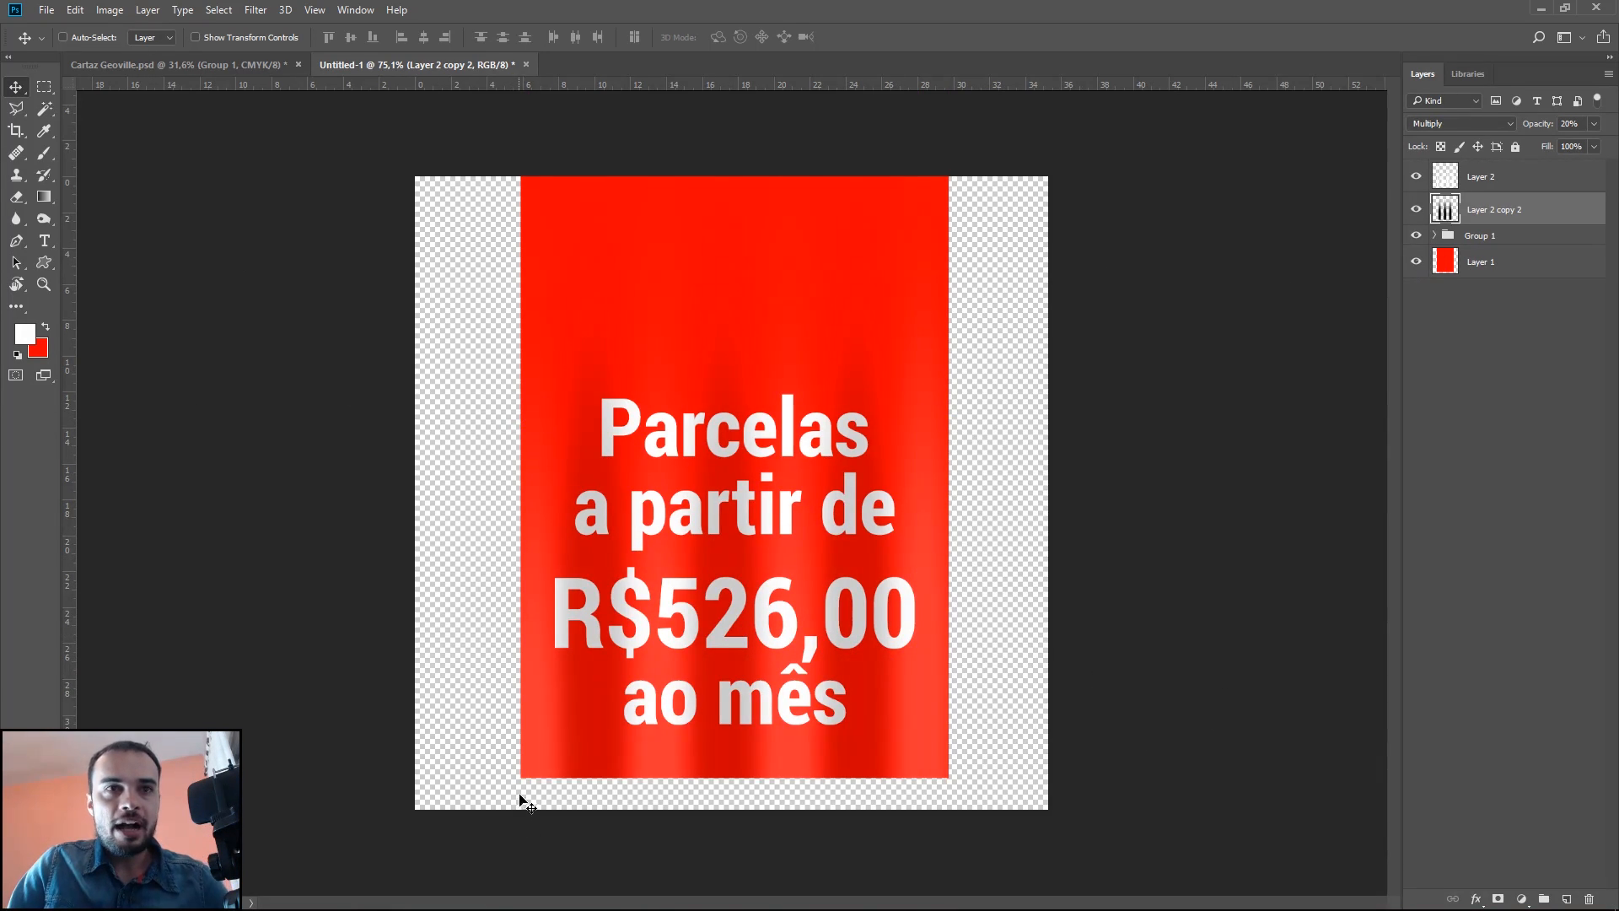
Step: Group all the banner layers, from the red rectangle through the text group to the black and white streaks
scroll(685, 739, up, 1)
scroll(684, 738, up, 1)
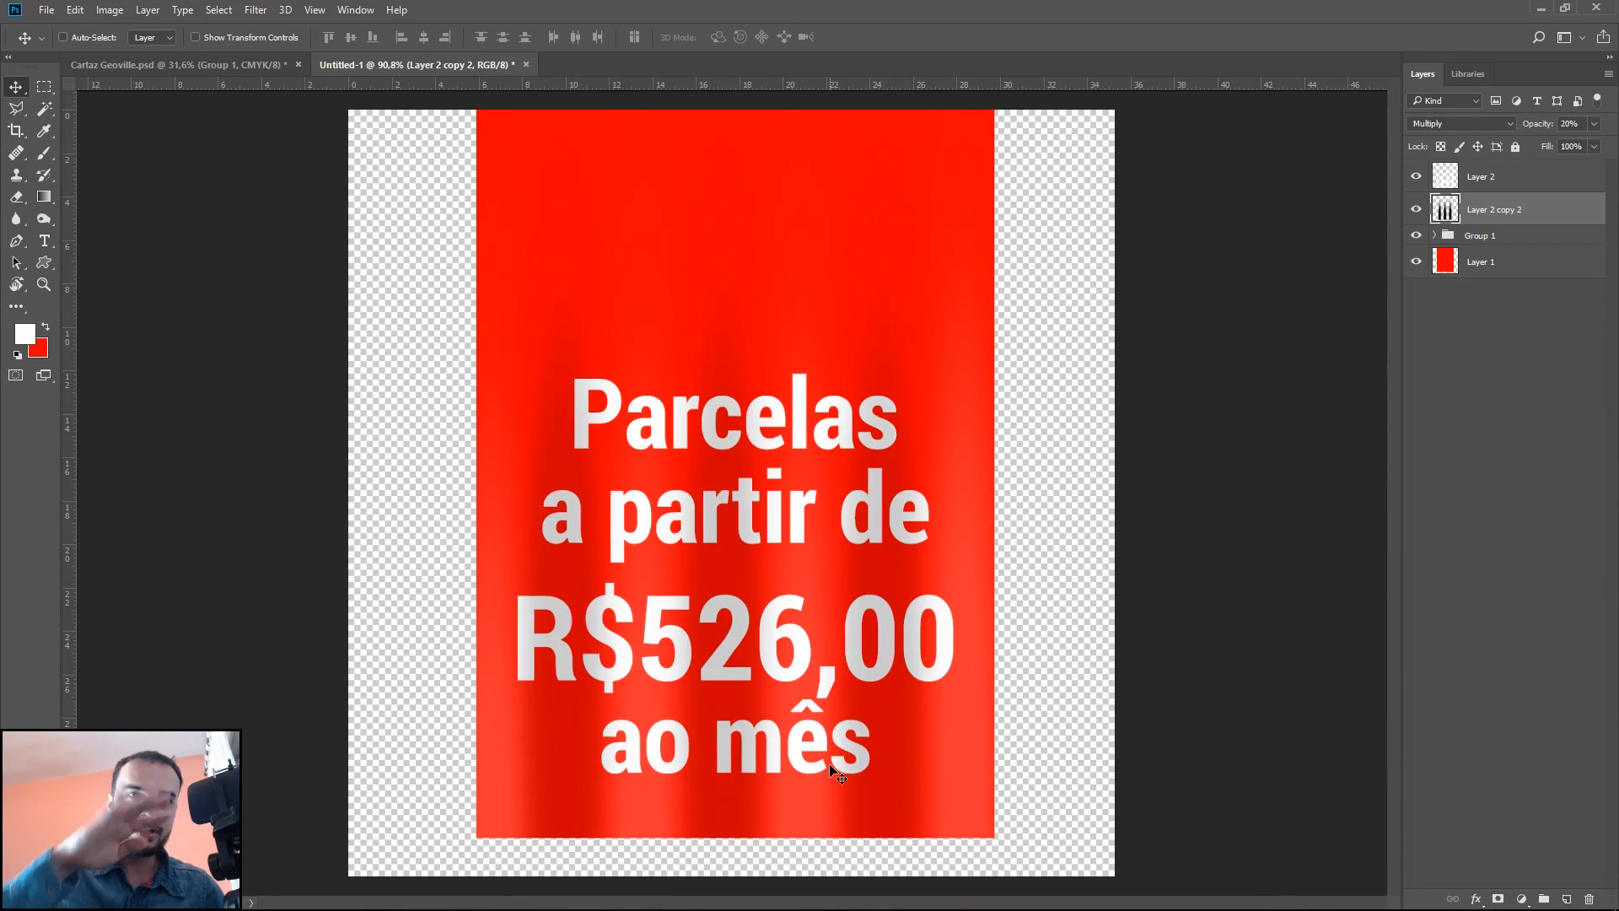
click(1523, 264)
shift+click(1484, 177)
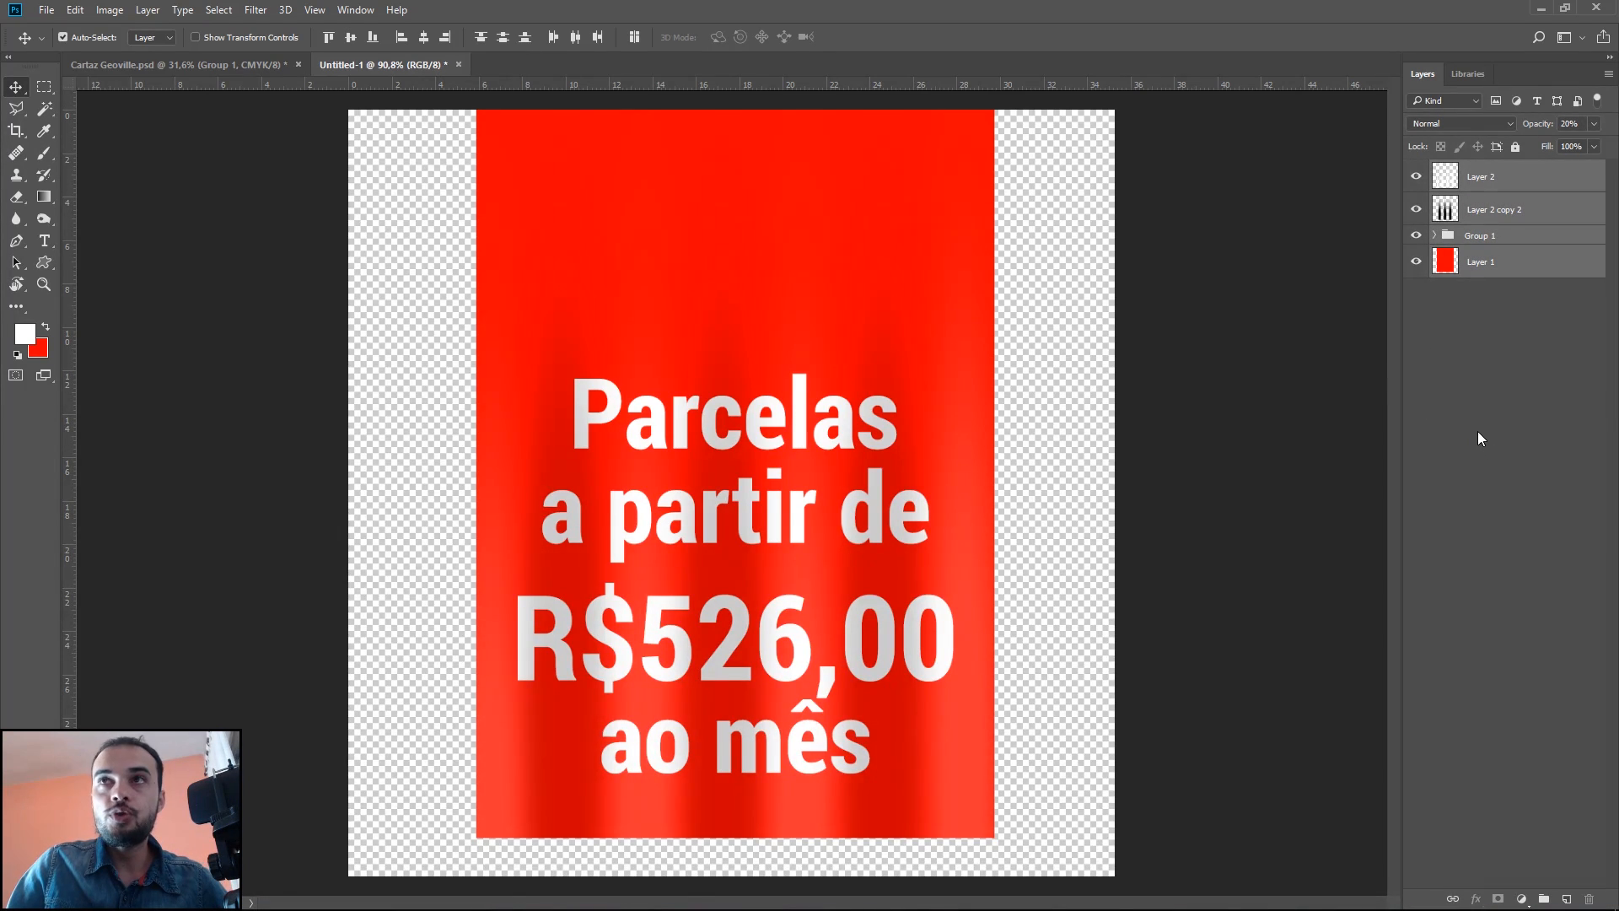
click(1527, 263)
shift+click(1526, 178)
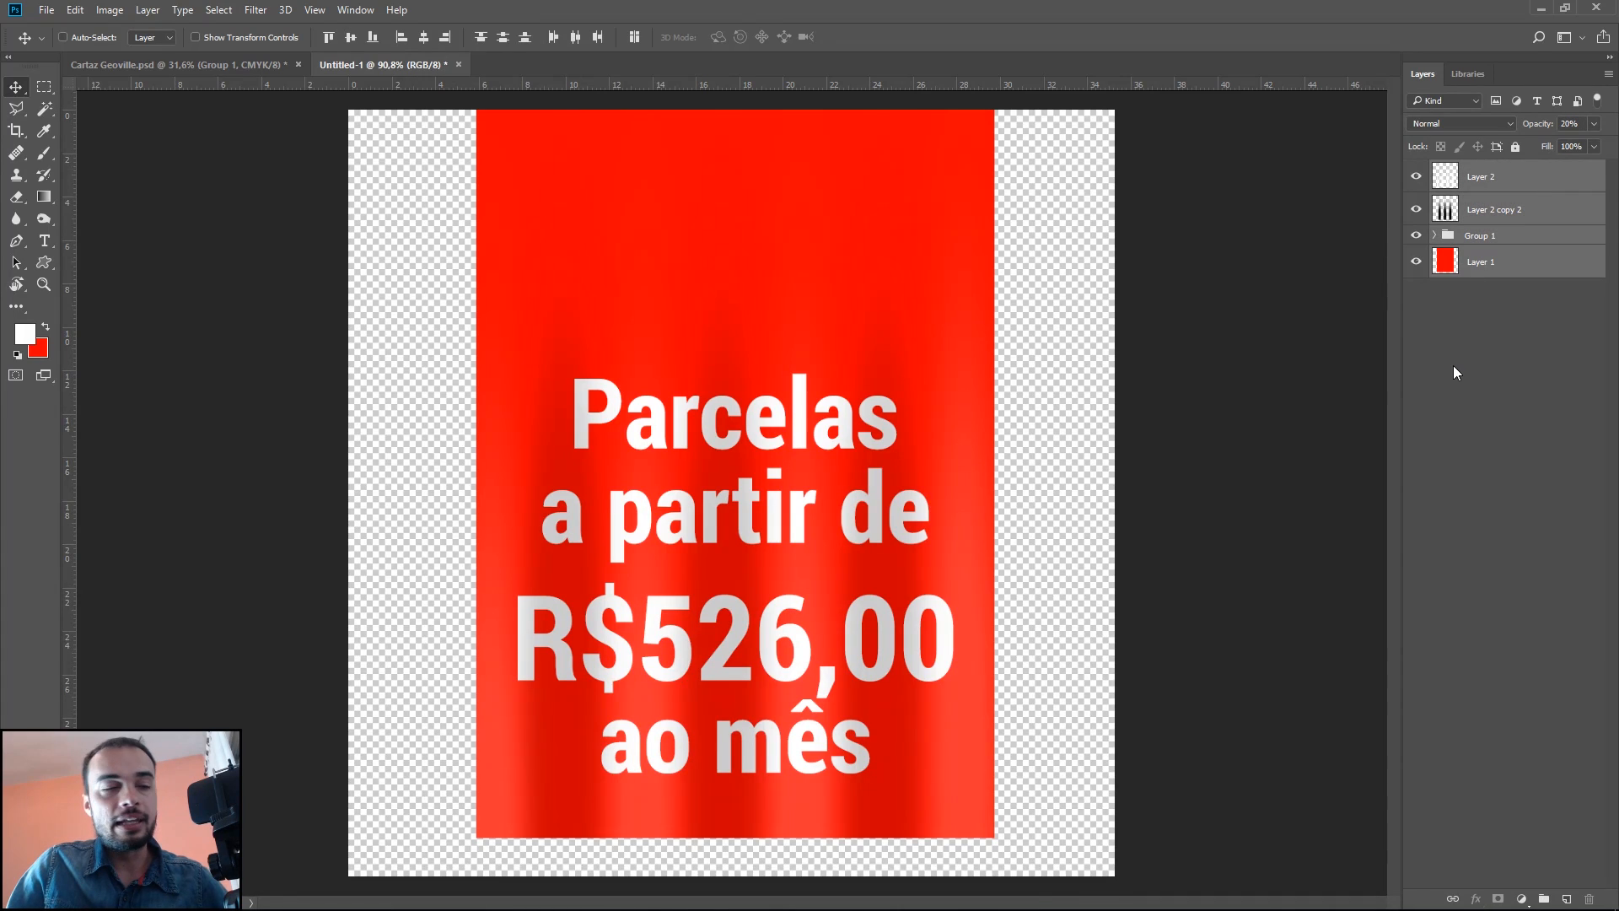
key(ctrl+g)
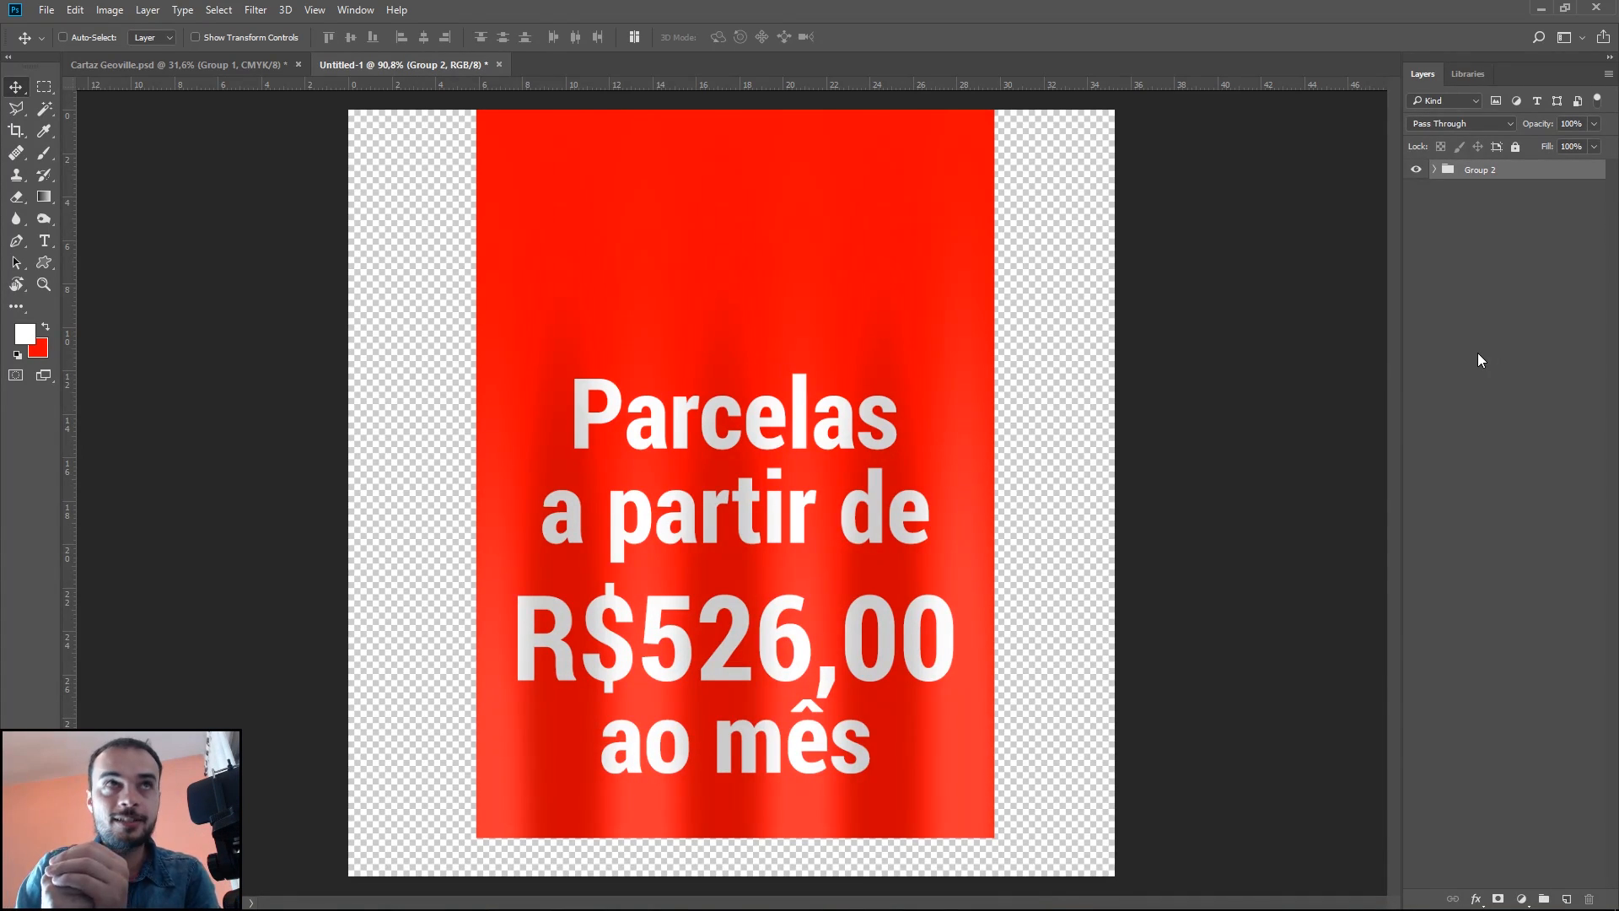
Step: Place horizontal guides at the red rectangle's bottom edge and slightly above it, and add a layer mask to the banner group
scroll(704, 843, up, 5)
drag(800, 775, 789, 540)
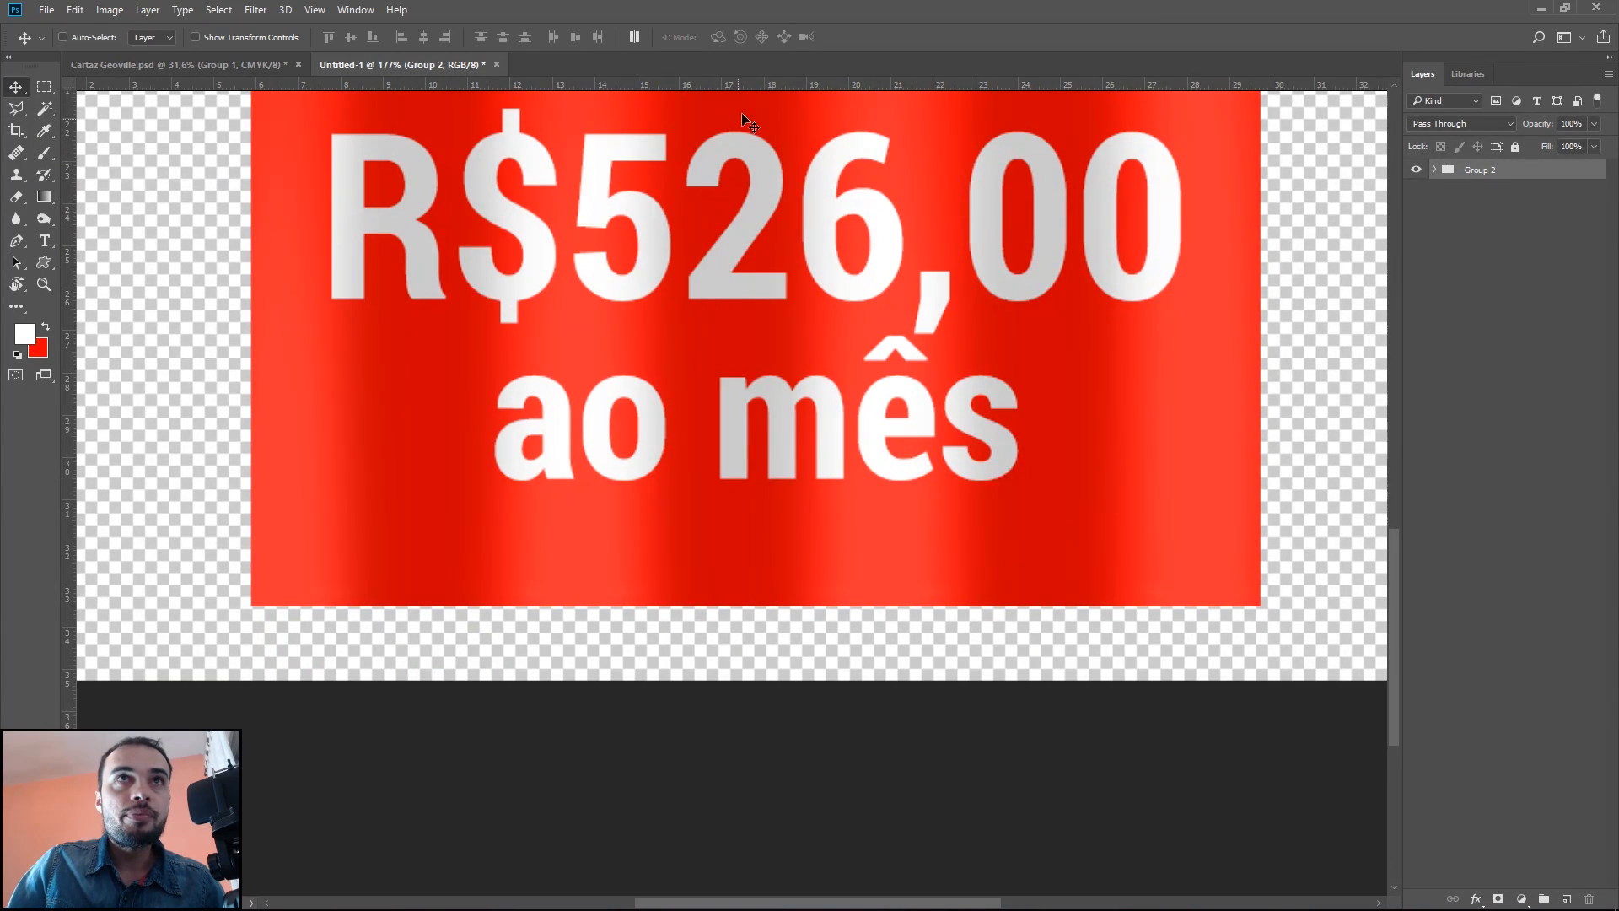
drag(761, 79, 814, 564)
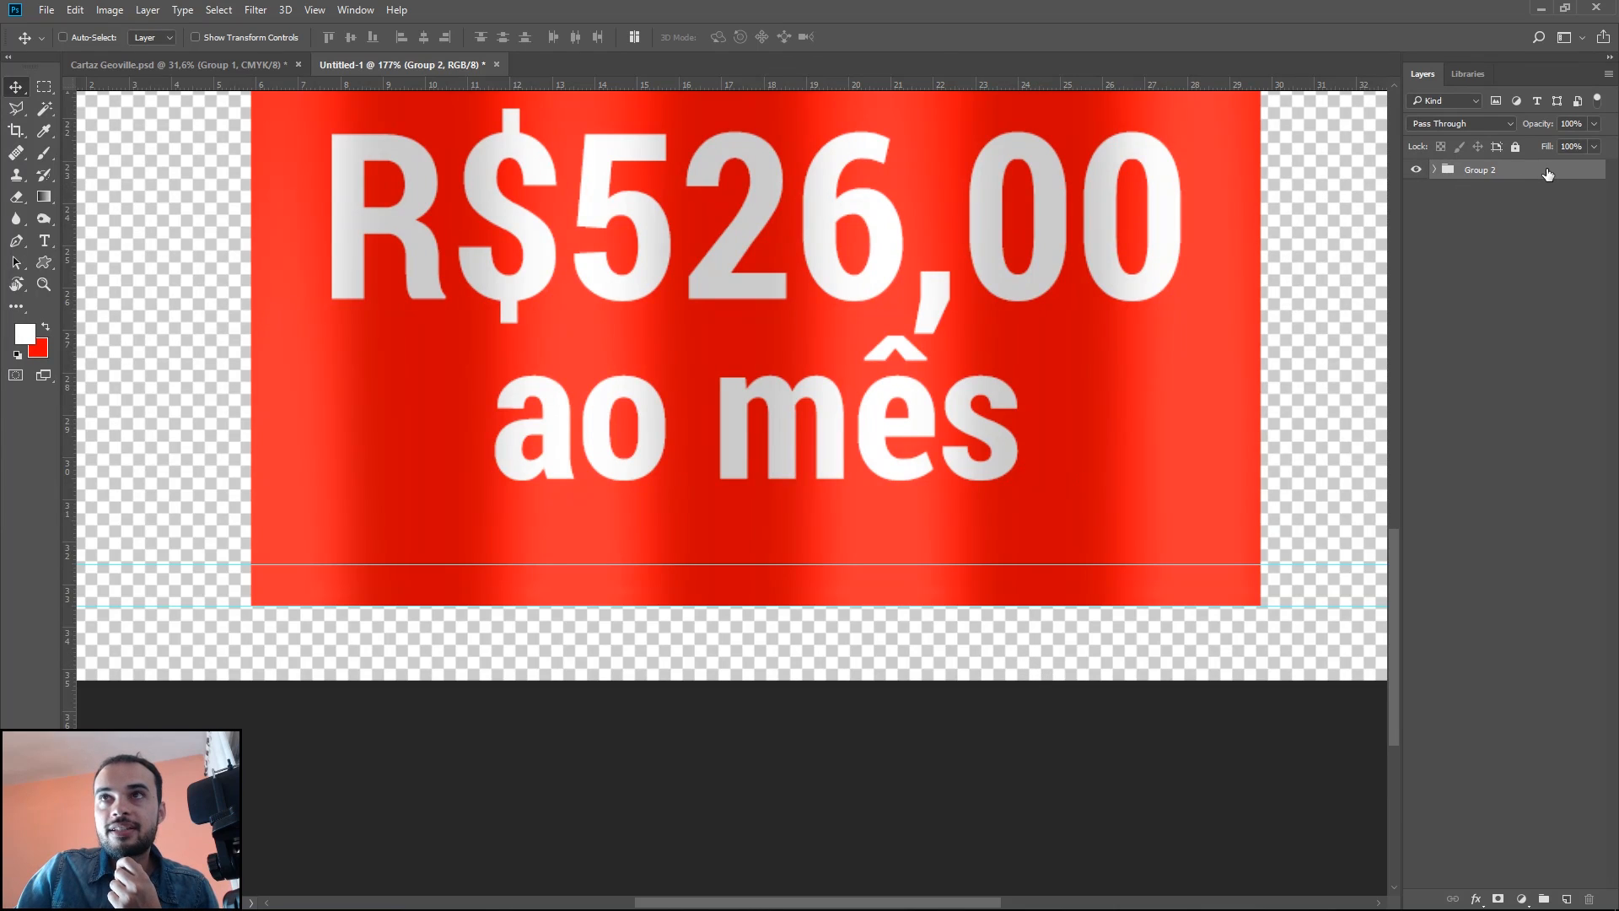
click(1497, 898)
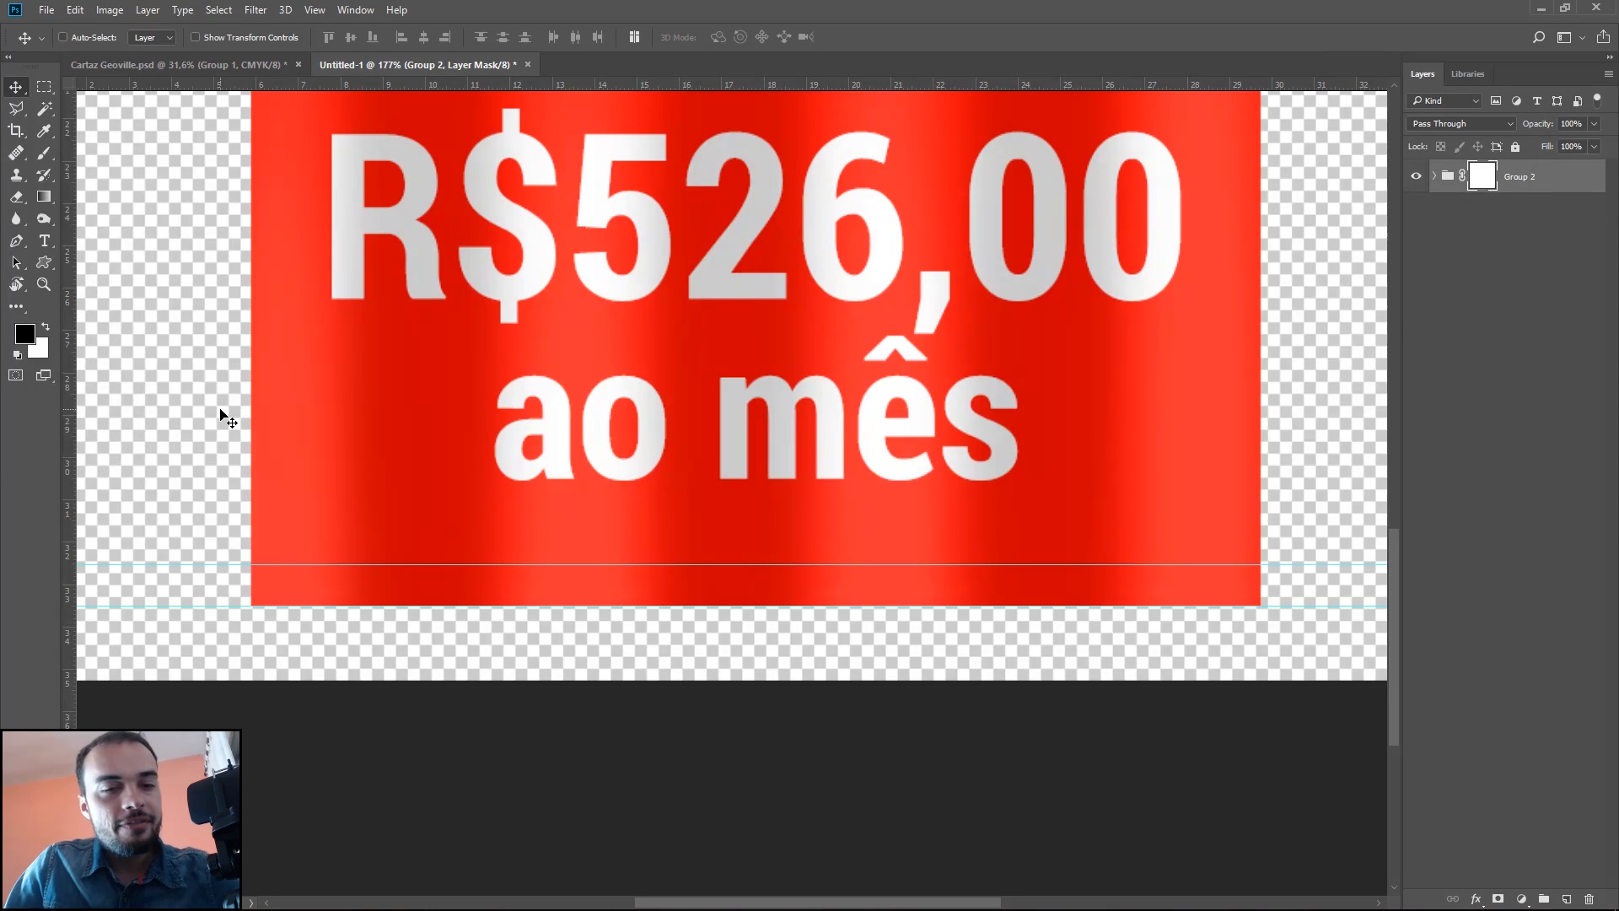
Step: Draw a wavy Pen path across the banner's bottom, alternating smooth curve points between the two guides and ending at the bottom-right corner
key(p)
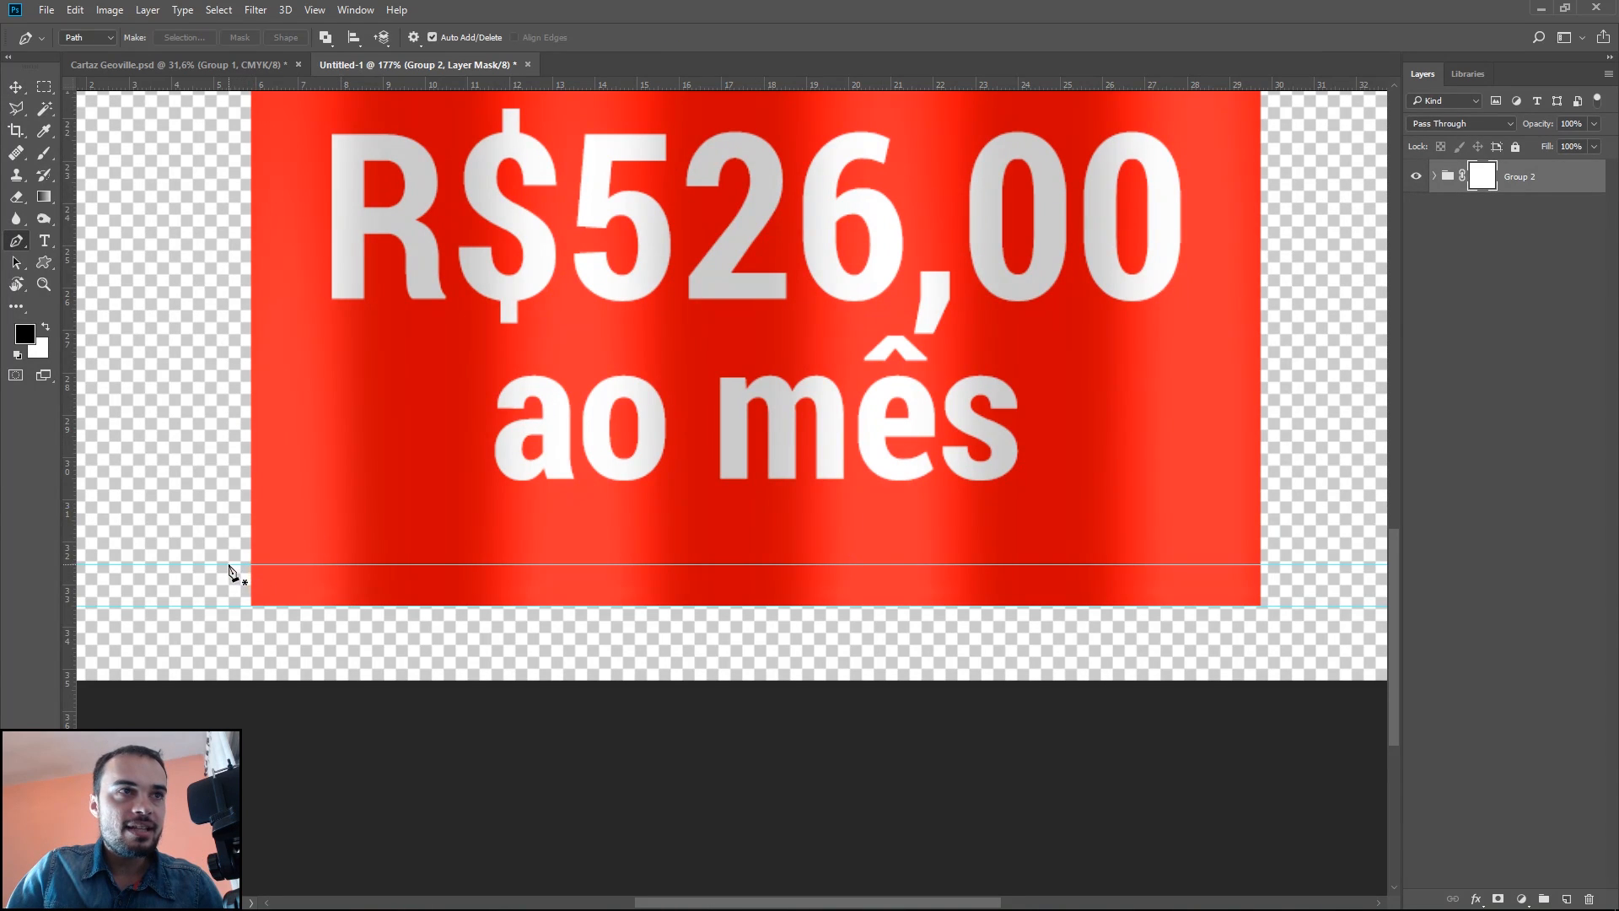
click(207, 574)
drag(266, 563, 278, 563)
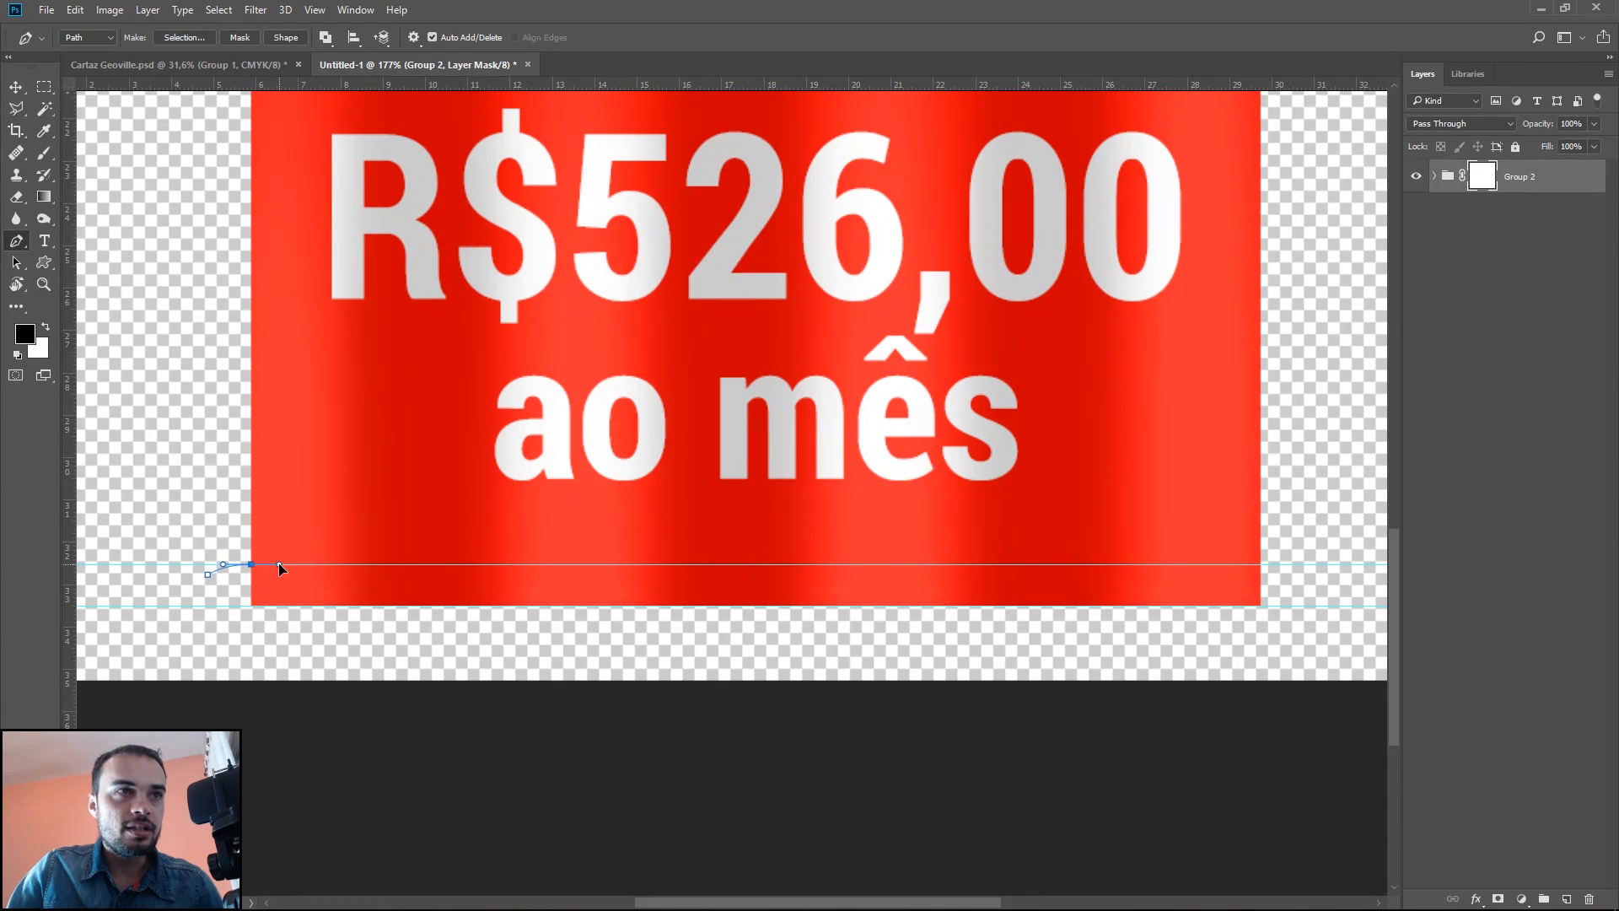
drag(350, 605, 393, 607)
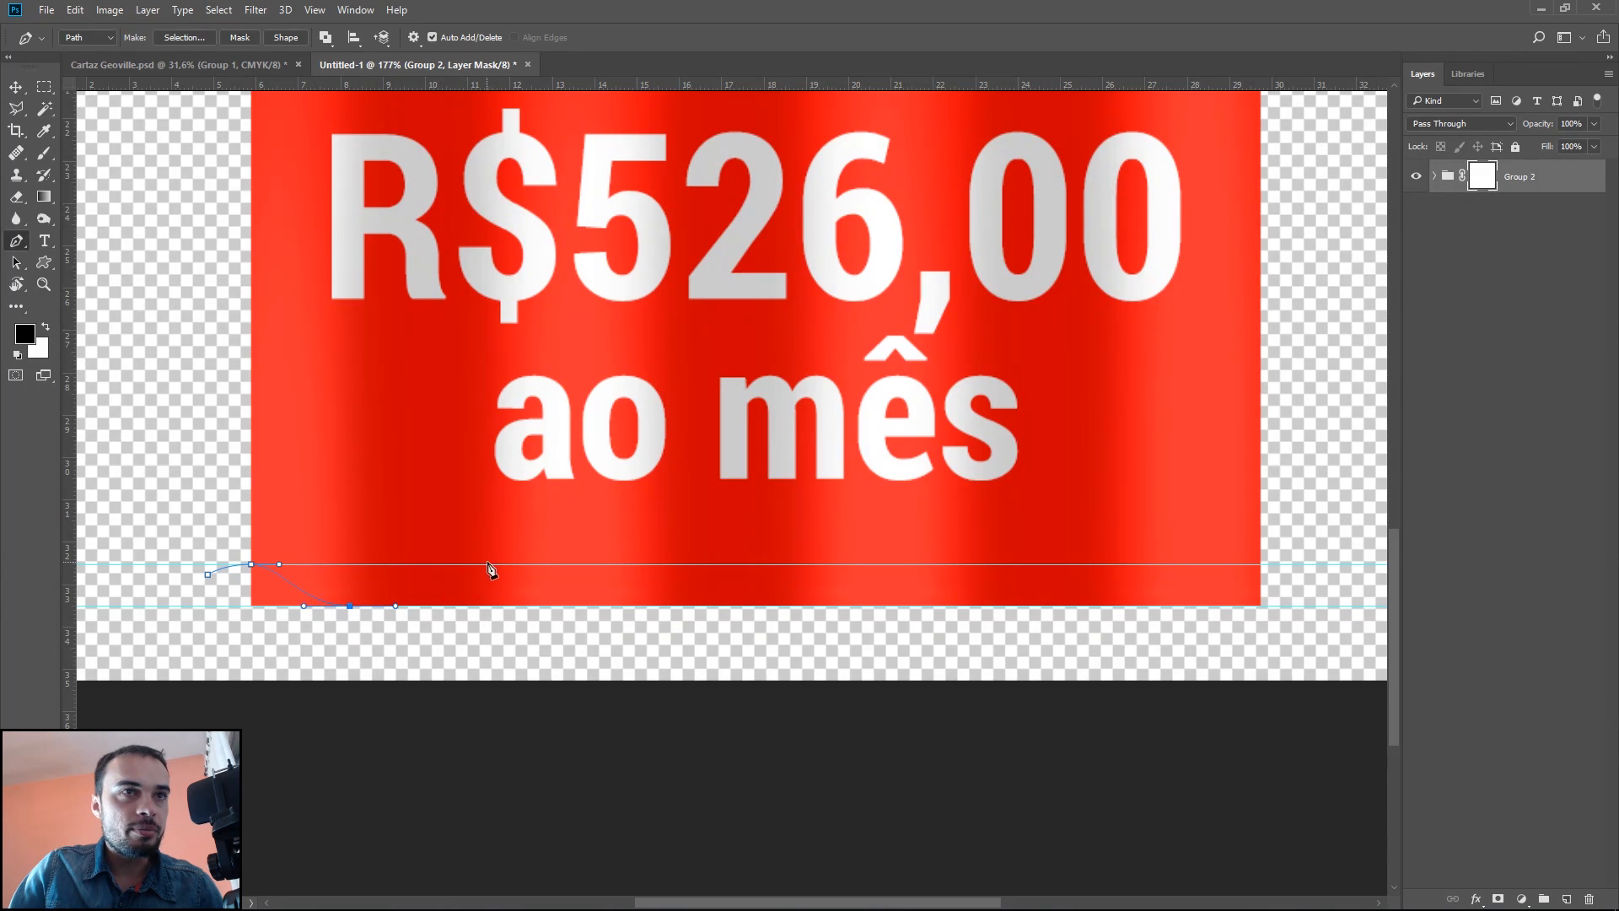
drag(504, 564, 587, 562)
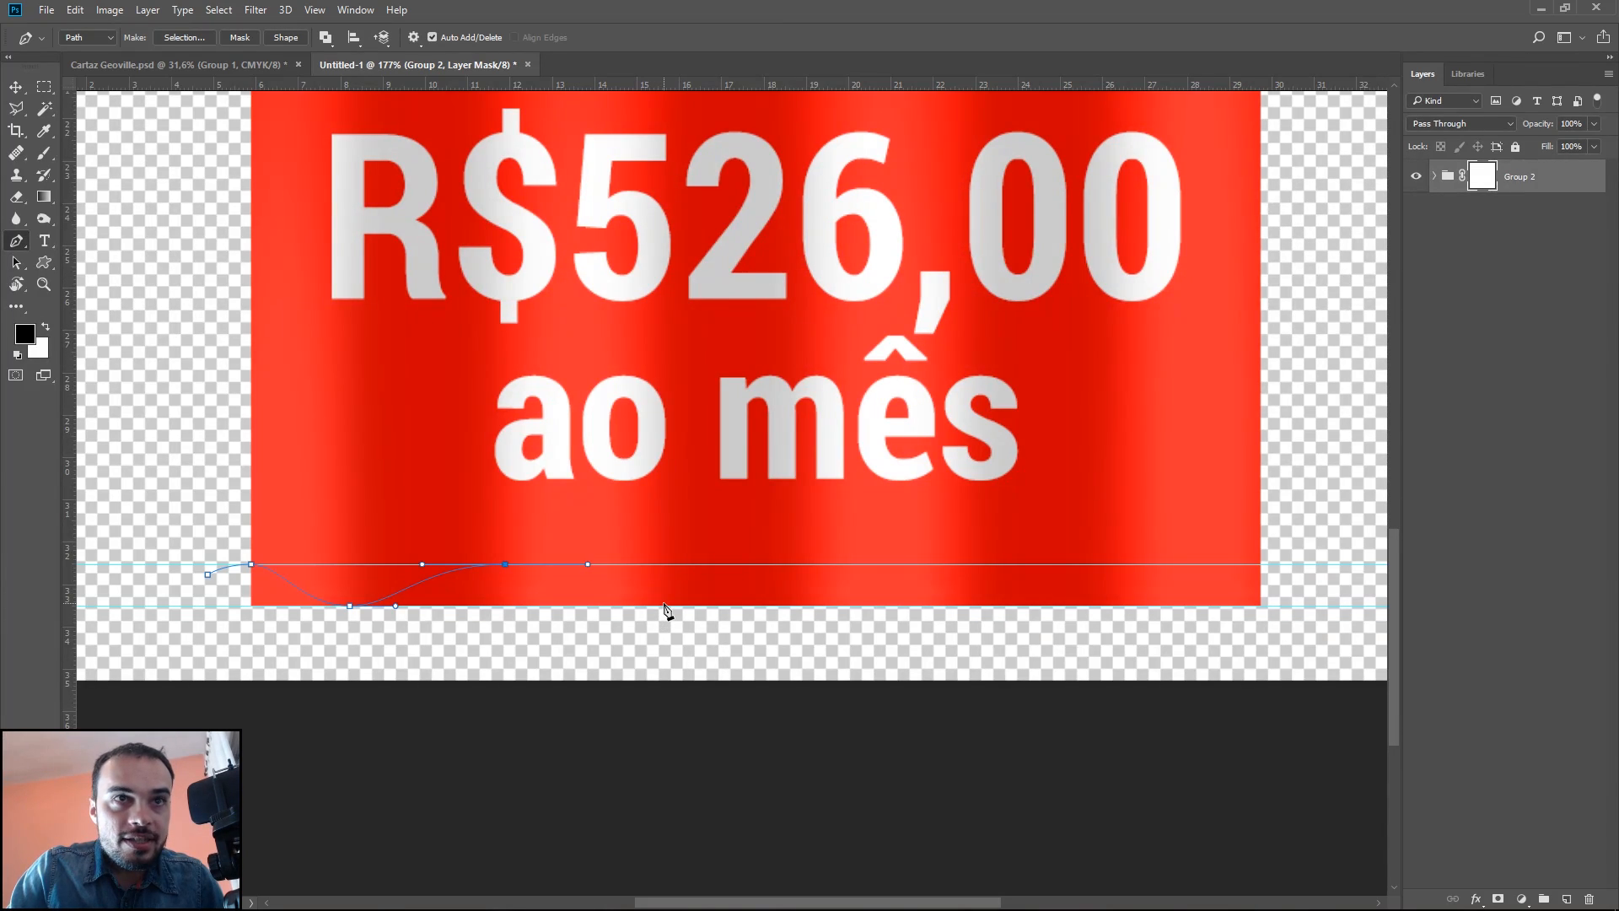
drag(661, 605, 744, 606)
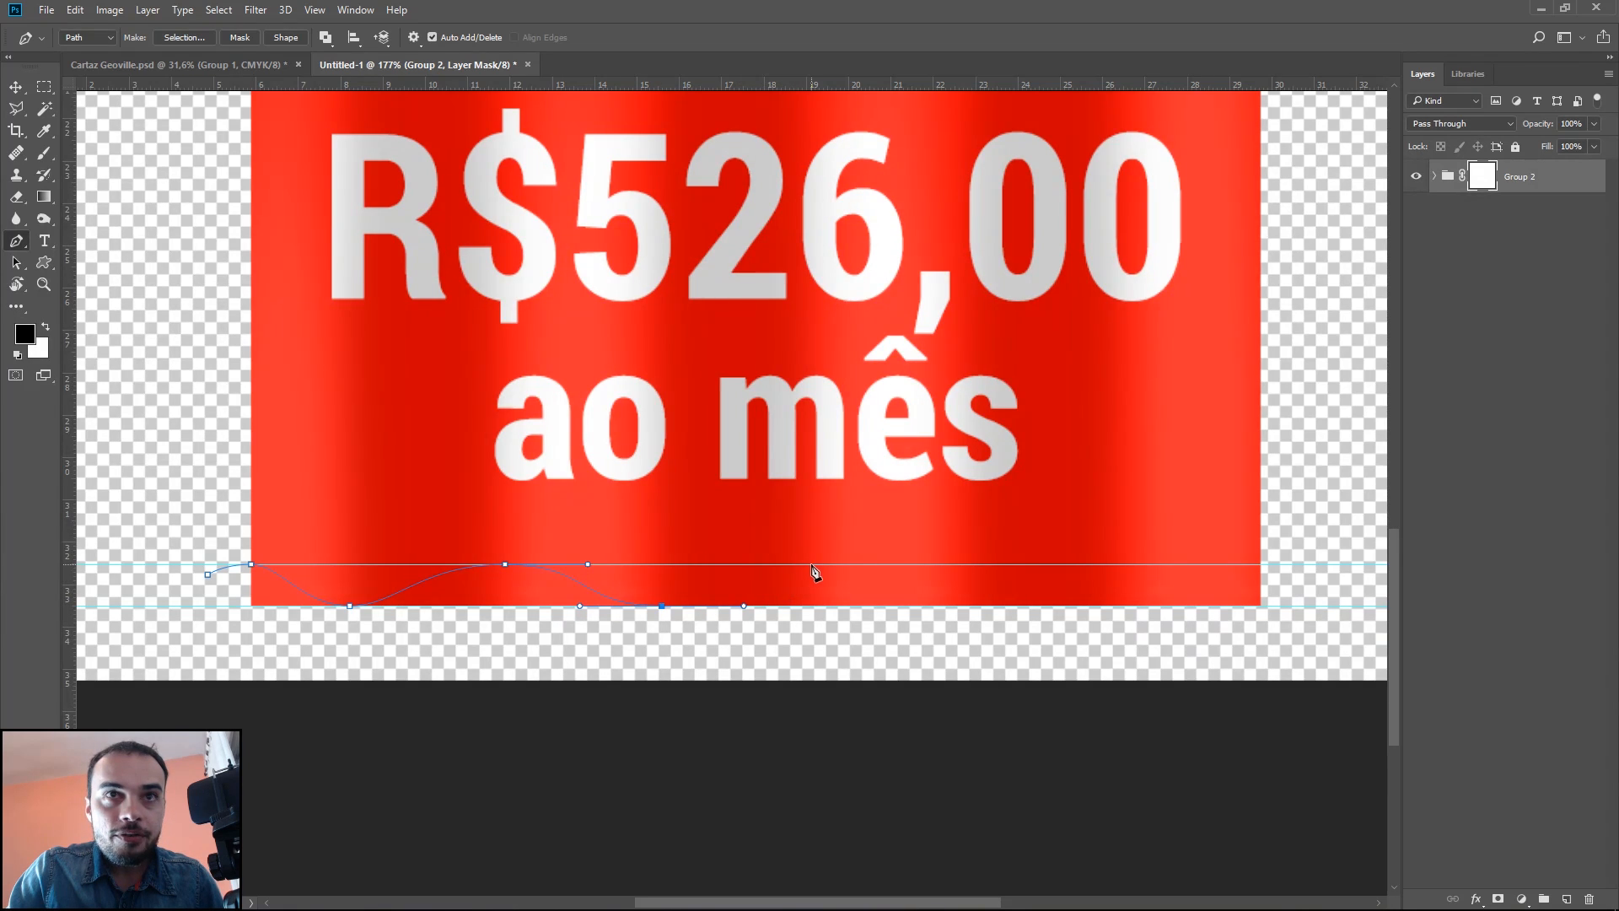
drag(811, 564, 883, 563)
click(963, 605)
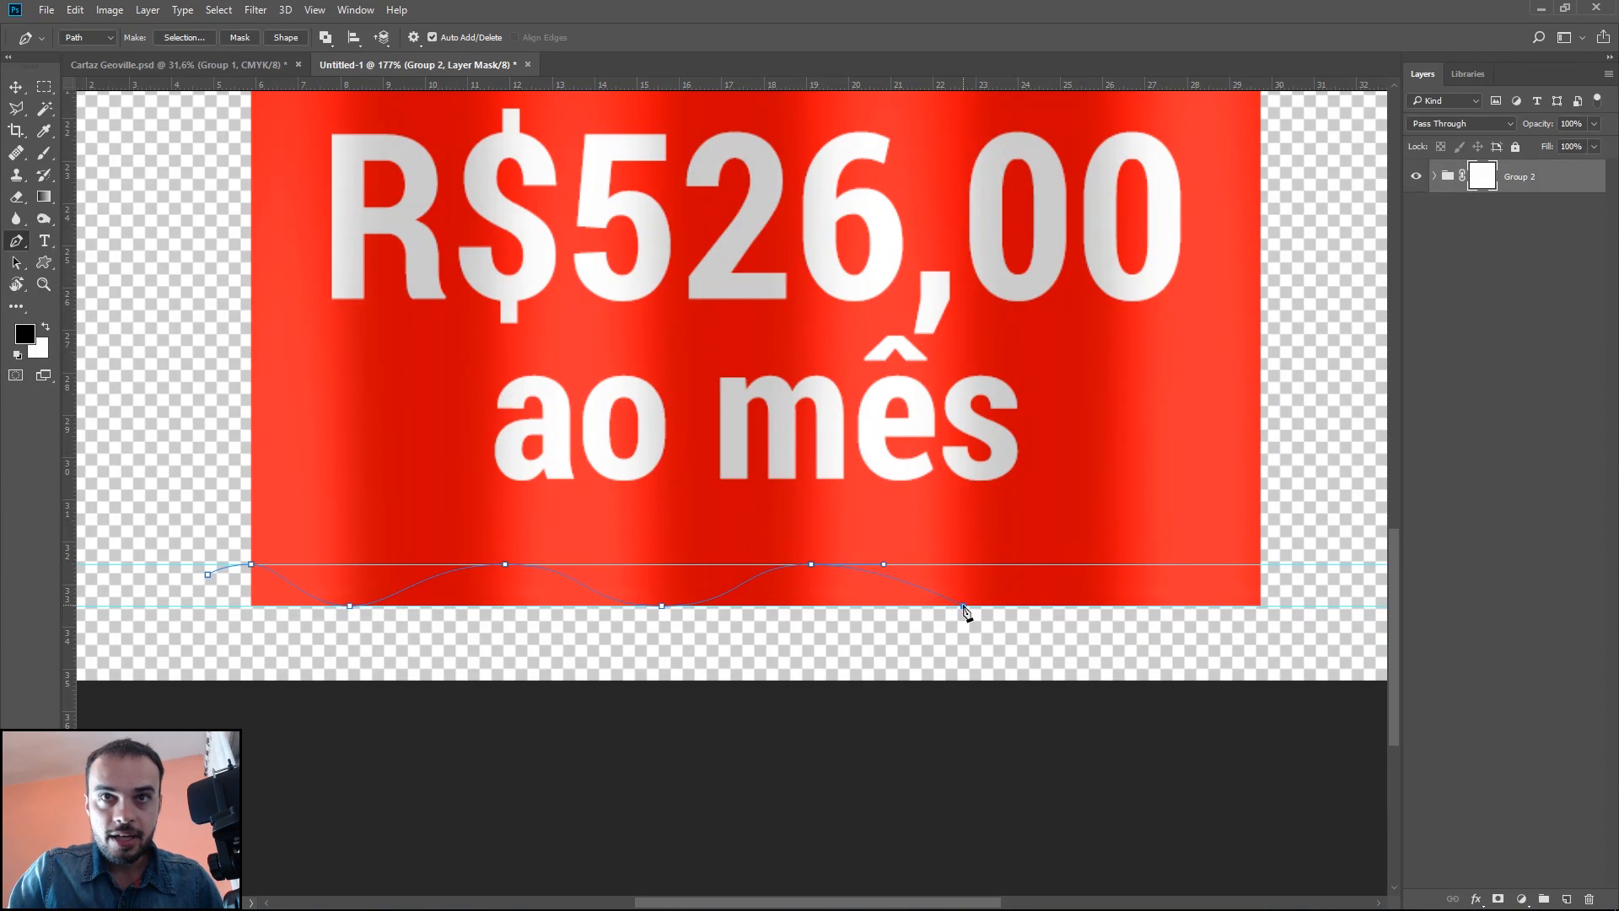
drag(964, 606, 1042, 606)
drag(1119, 563, 1184, 563)
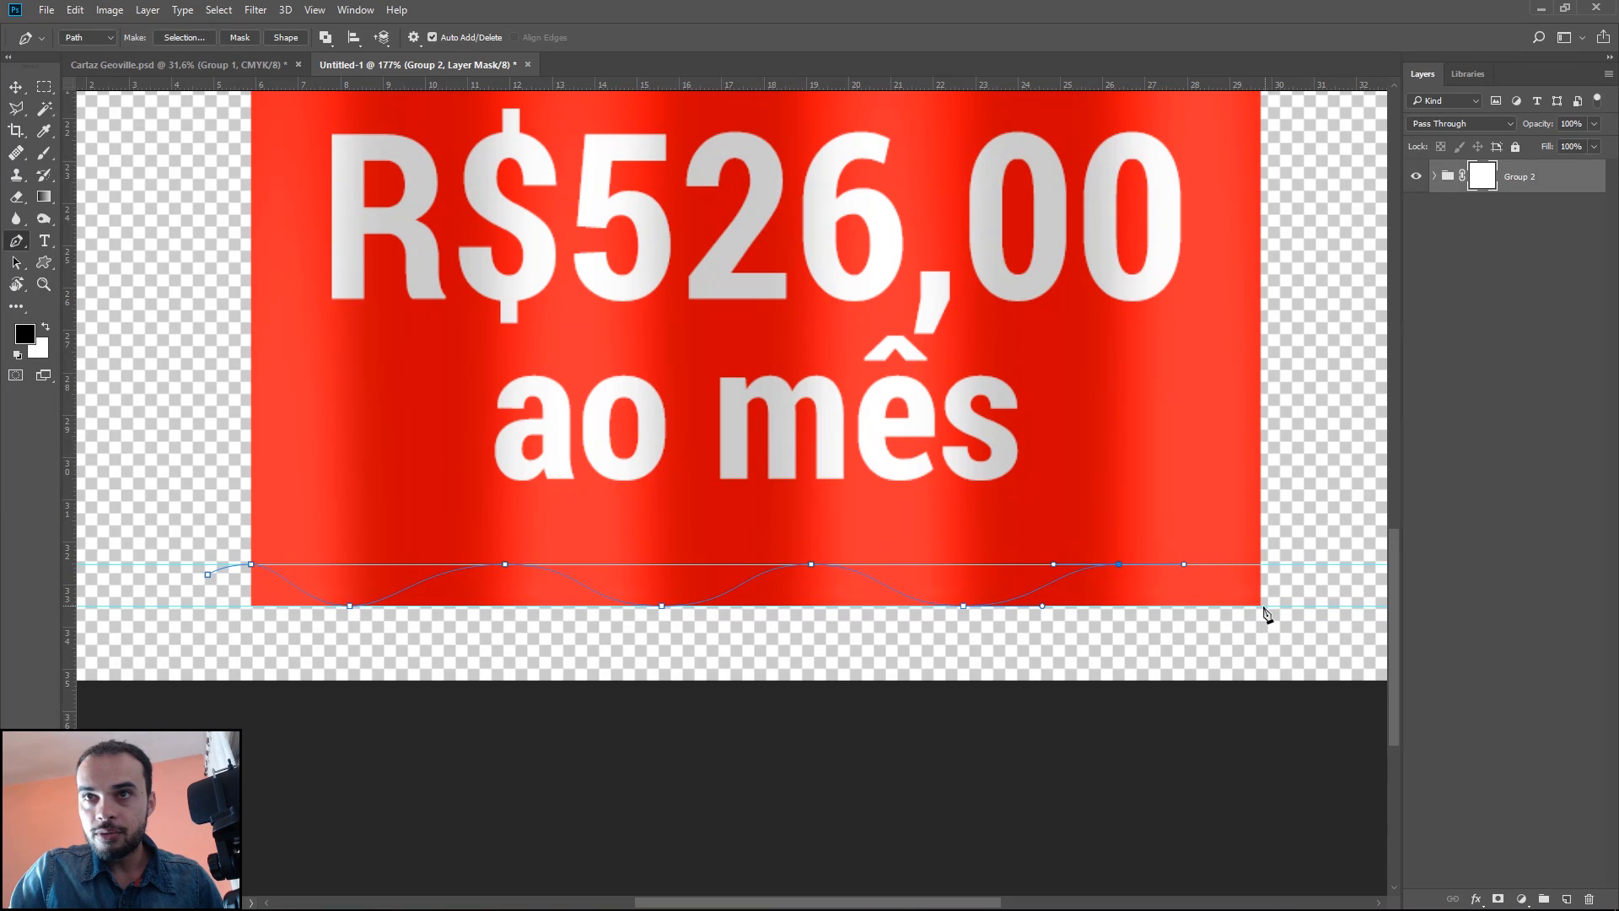
drag(1263, 606, 1348, 607)
Step: Close the wavy path by running it around the outside of the banner, past its top edge and back to the starting point
scroll(1315, 594, down, 2)
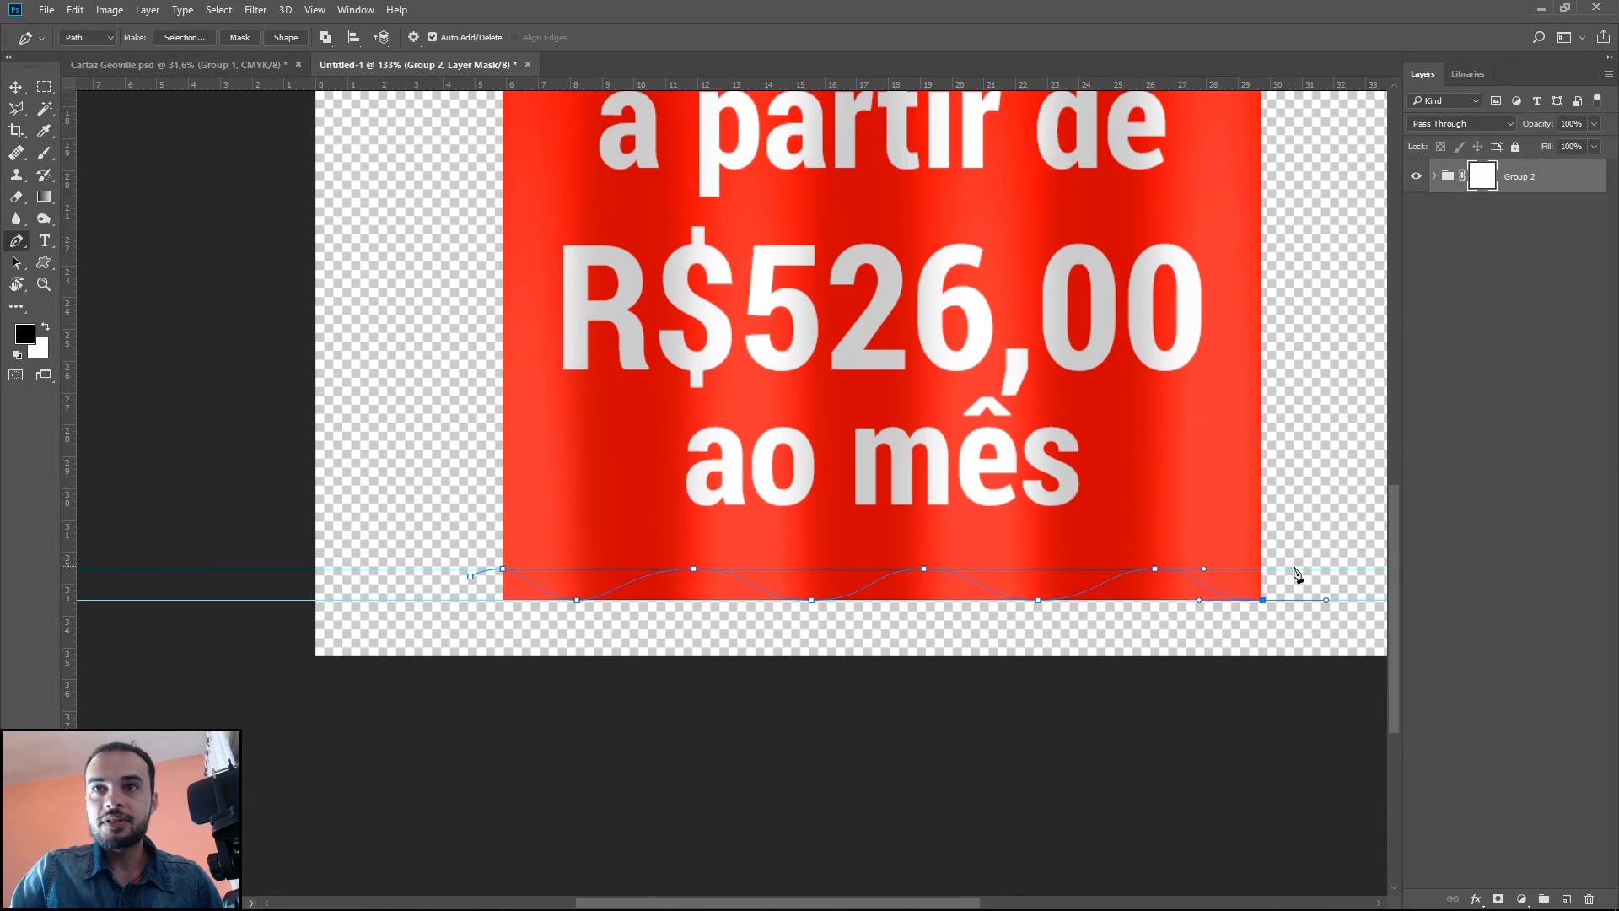
scroll(1296, 573, down, 1)
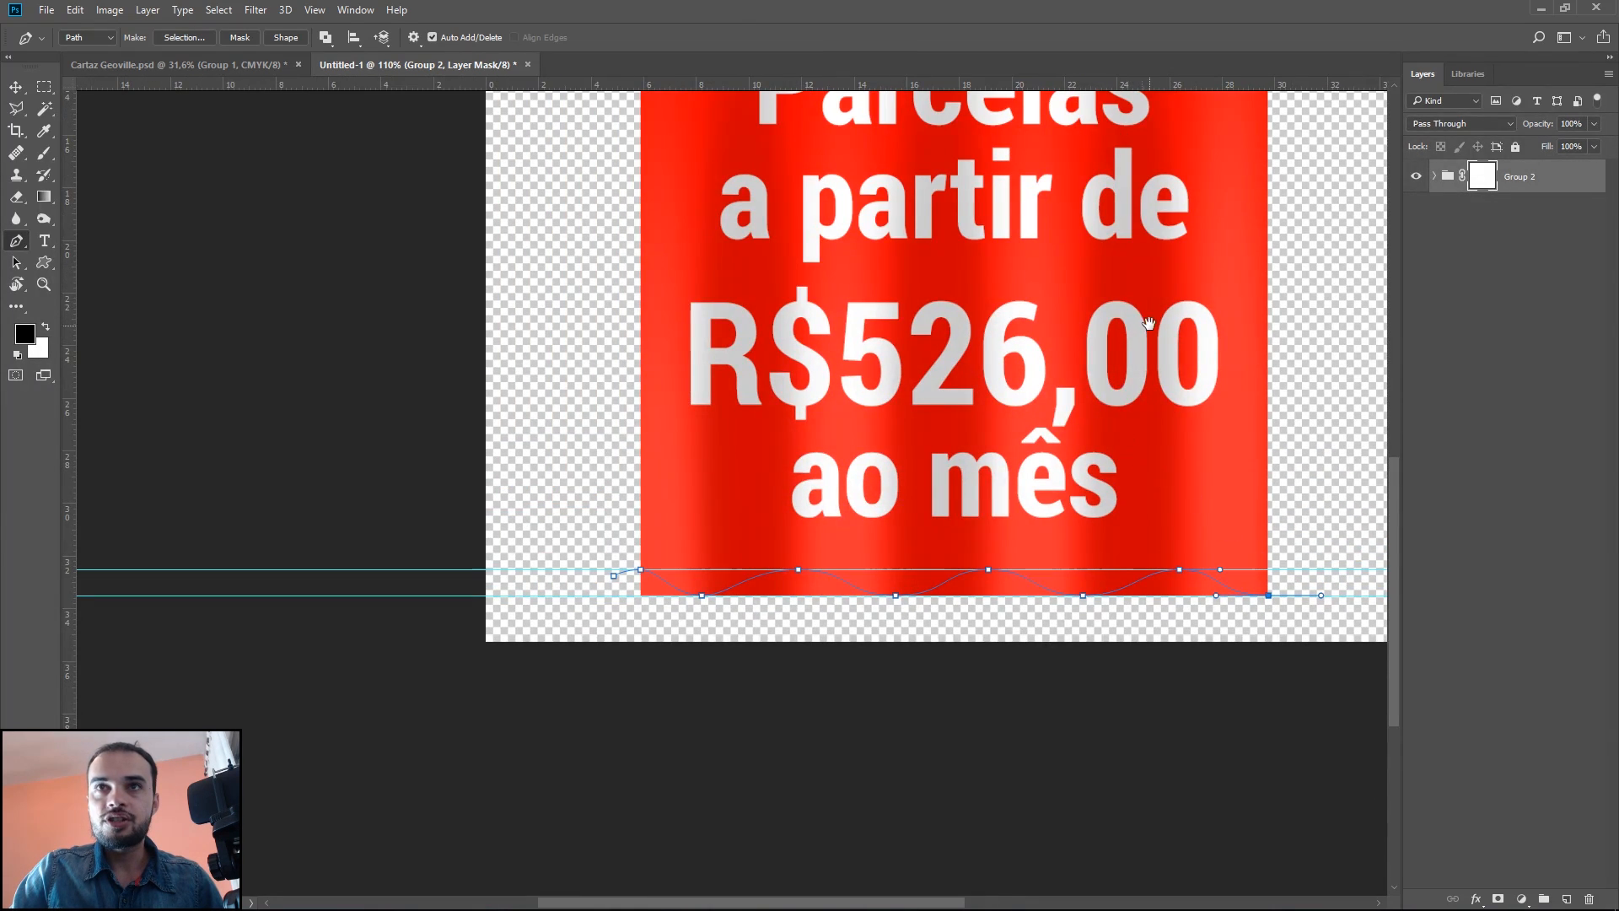
drag(1288, 530, 1133, 731)
click(1161, 703)
drag(1143, 236, 1142, 470)
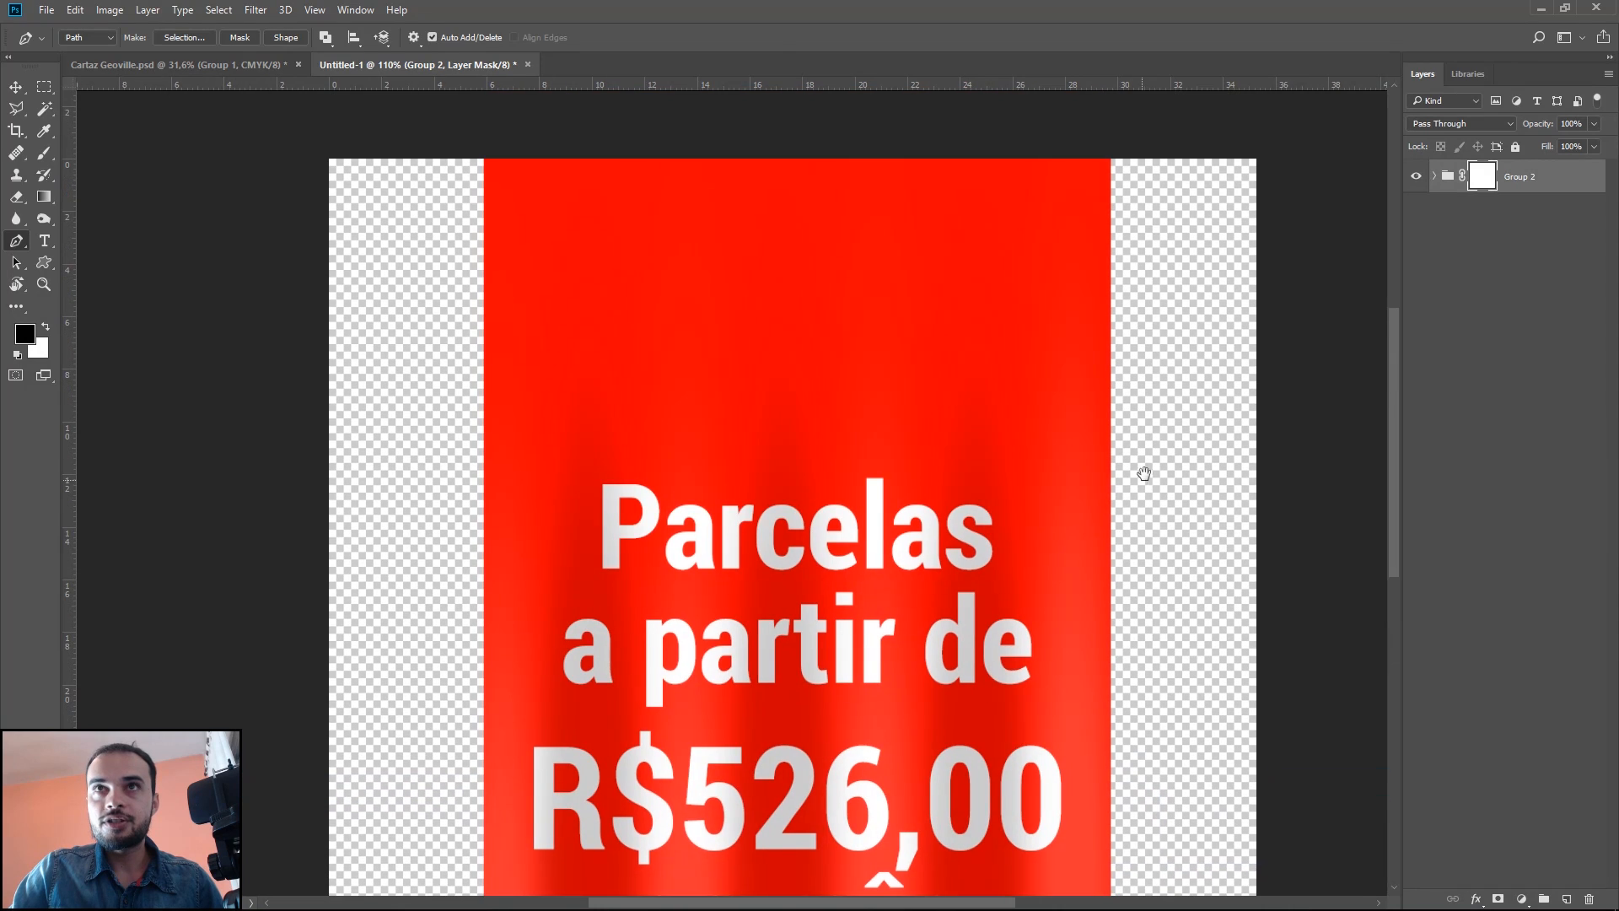
click(1164, 150)
drag(488, 386, 510, 242)
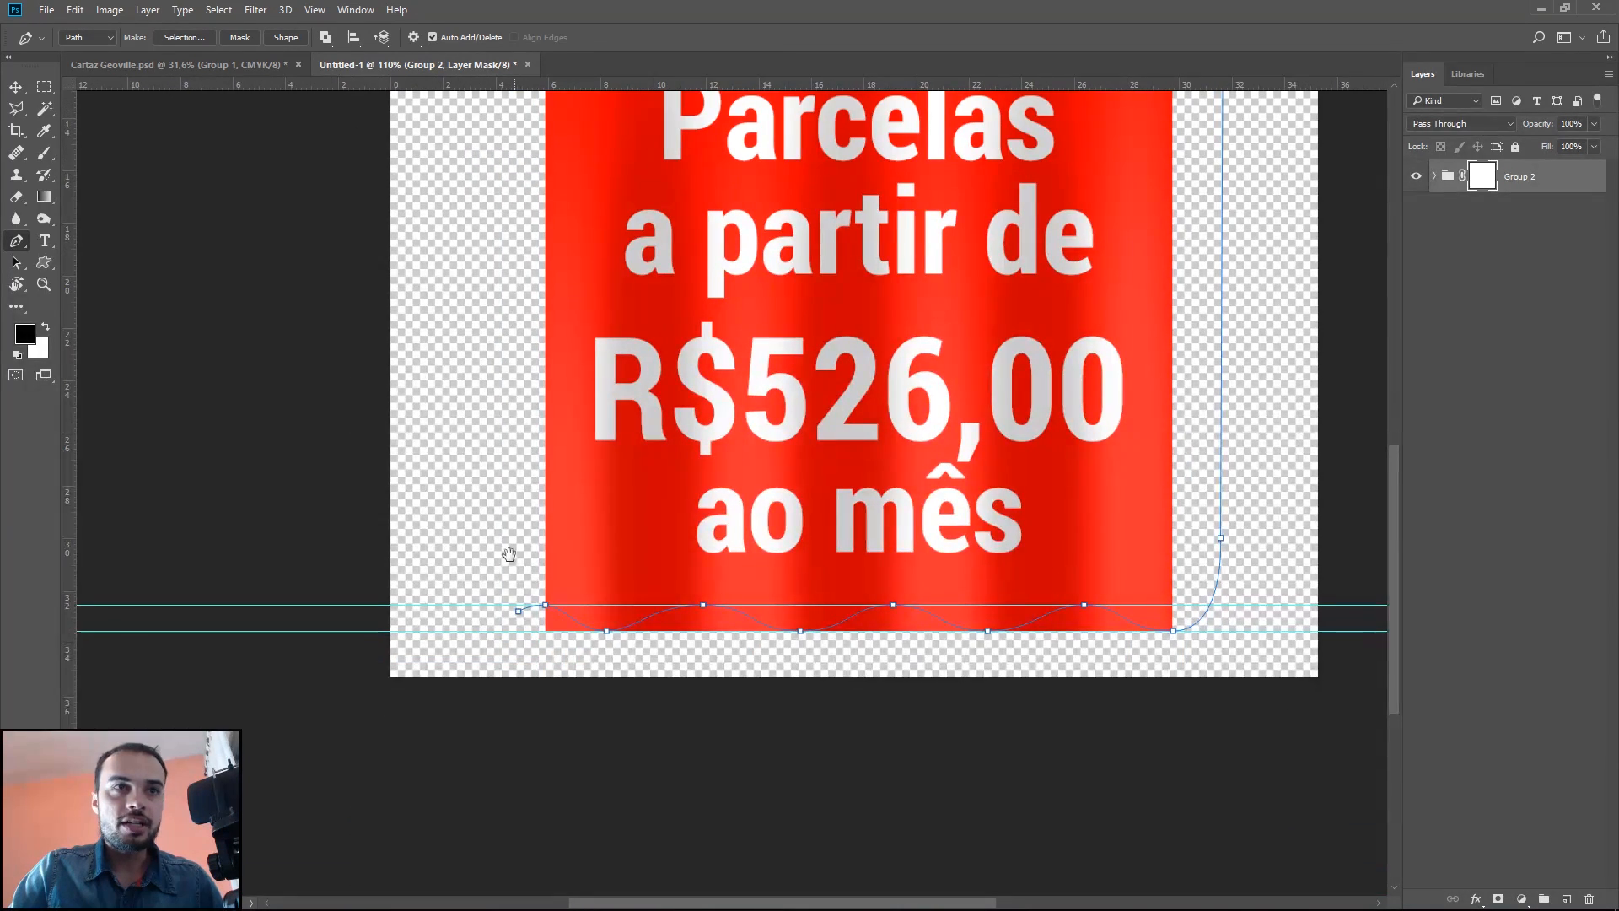
click(519, 611)
Step: Convert the closed path into a new anti-aliased selection with 0 pixels feather and invert it
right_click(563, 381)
click(627, 460)
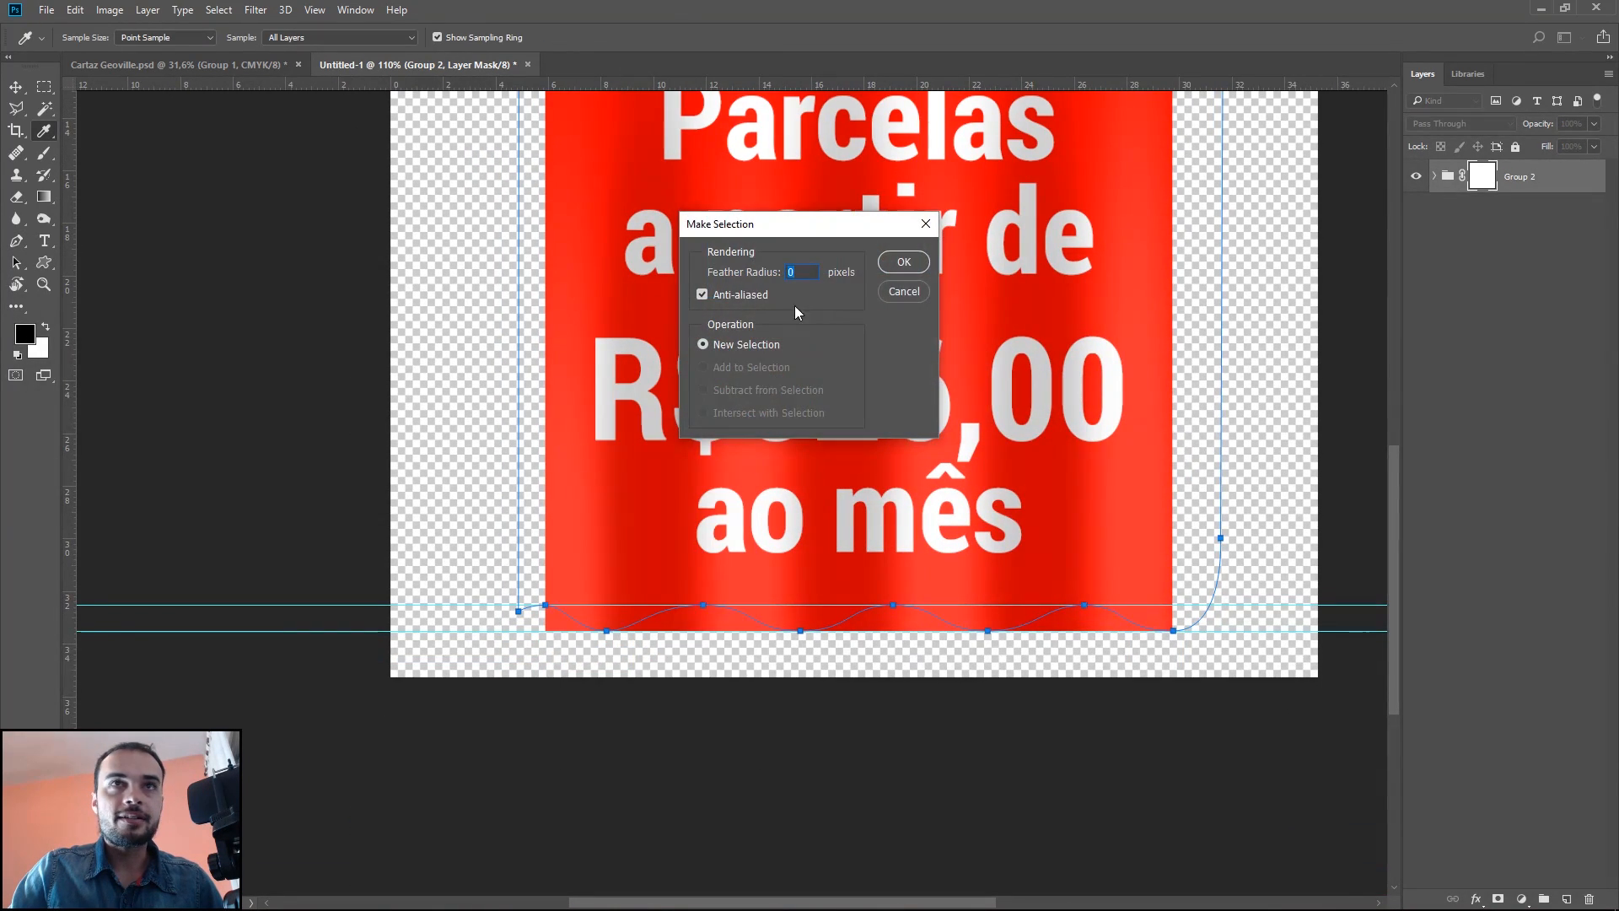
click(908, 263)
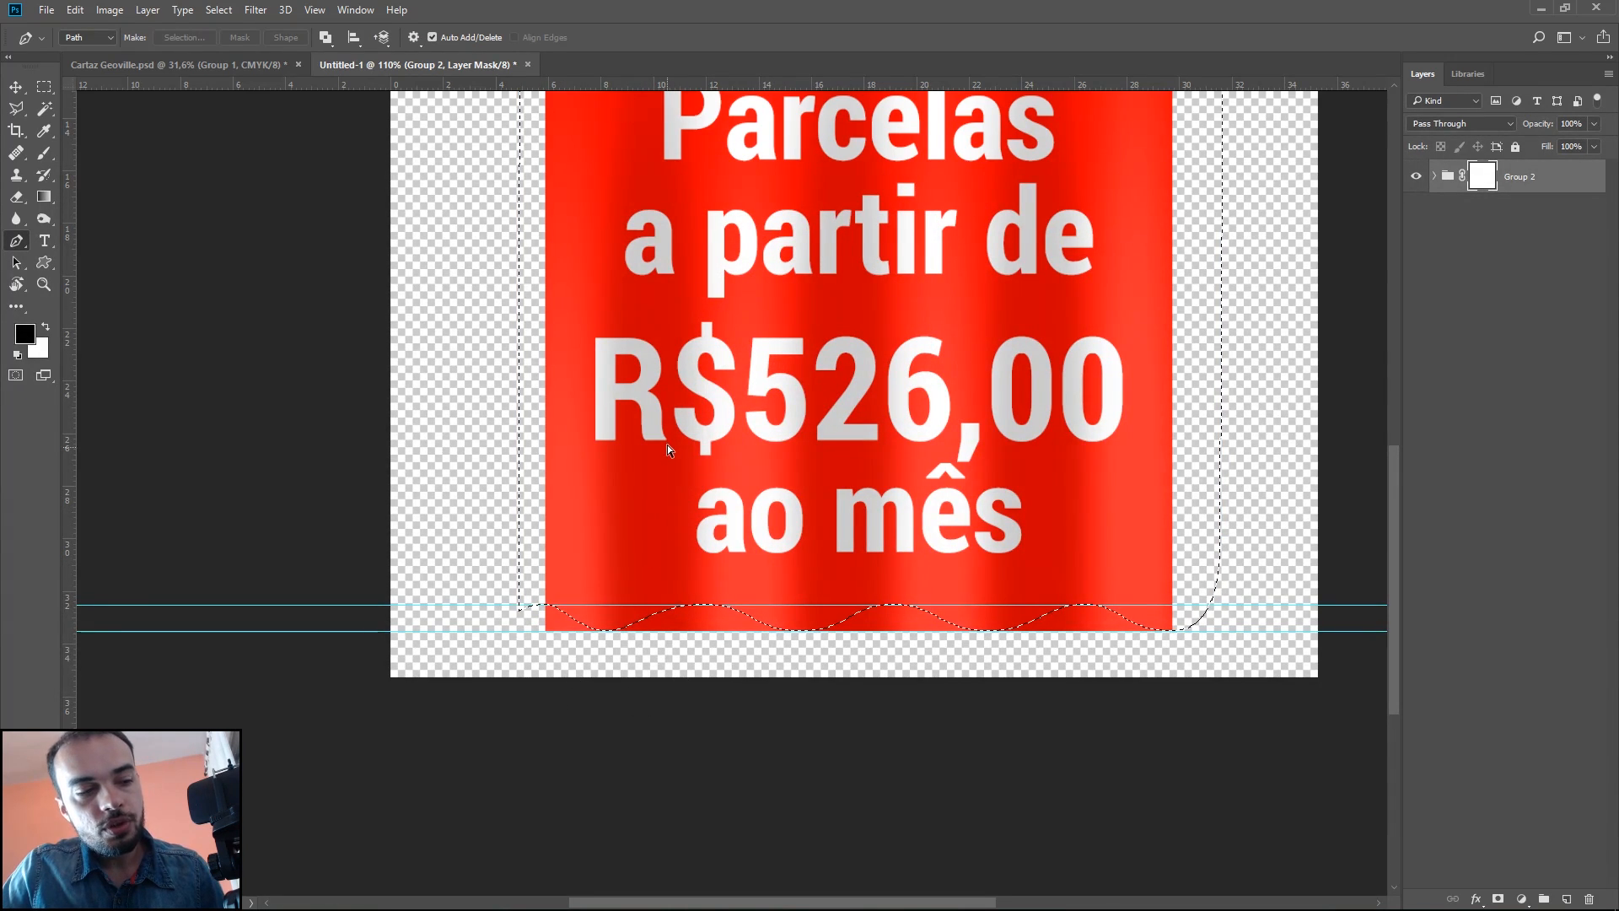
key(ctrl+shift+i)
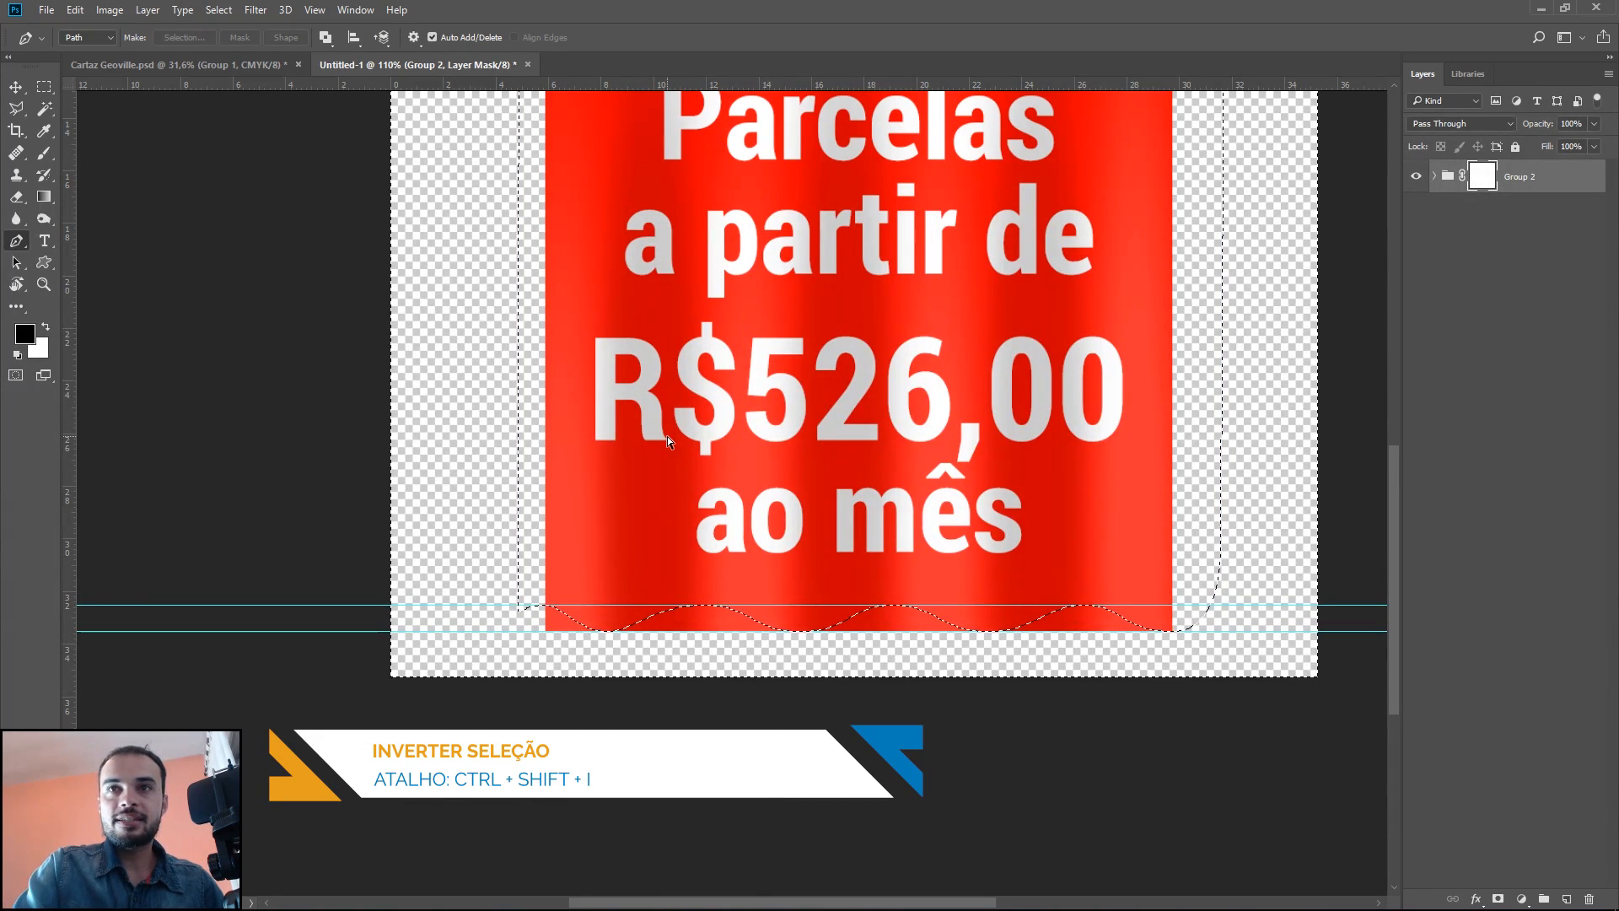
Step: Fill the inverted selection with black on the banner group's mask to cut the wavy bottom edge, and clear the selection
click(16, 87)
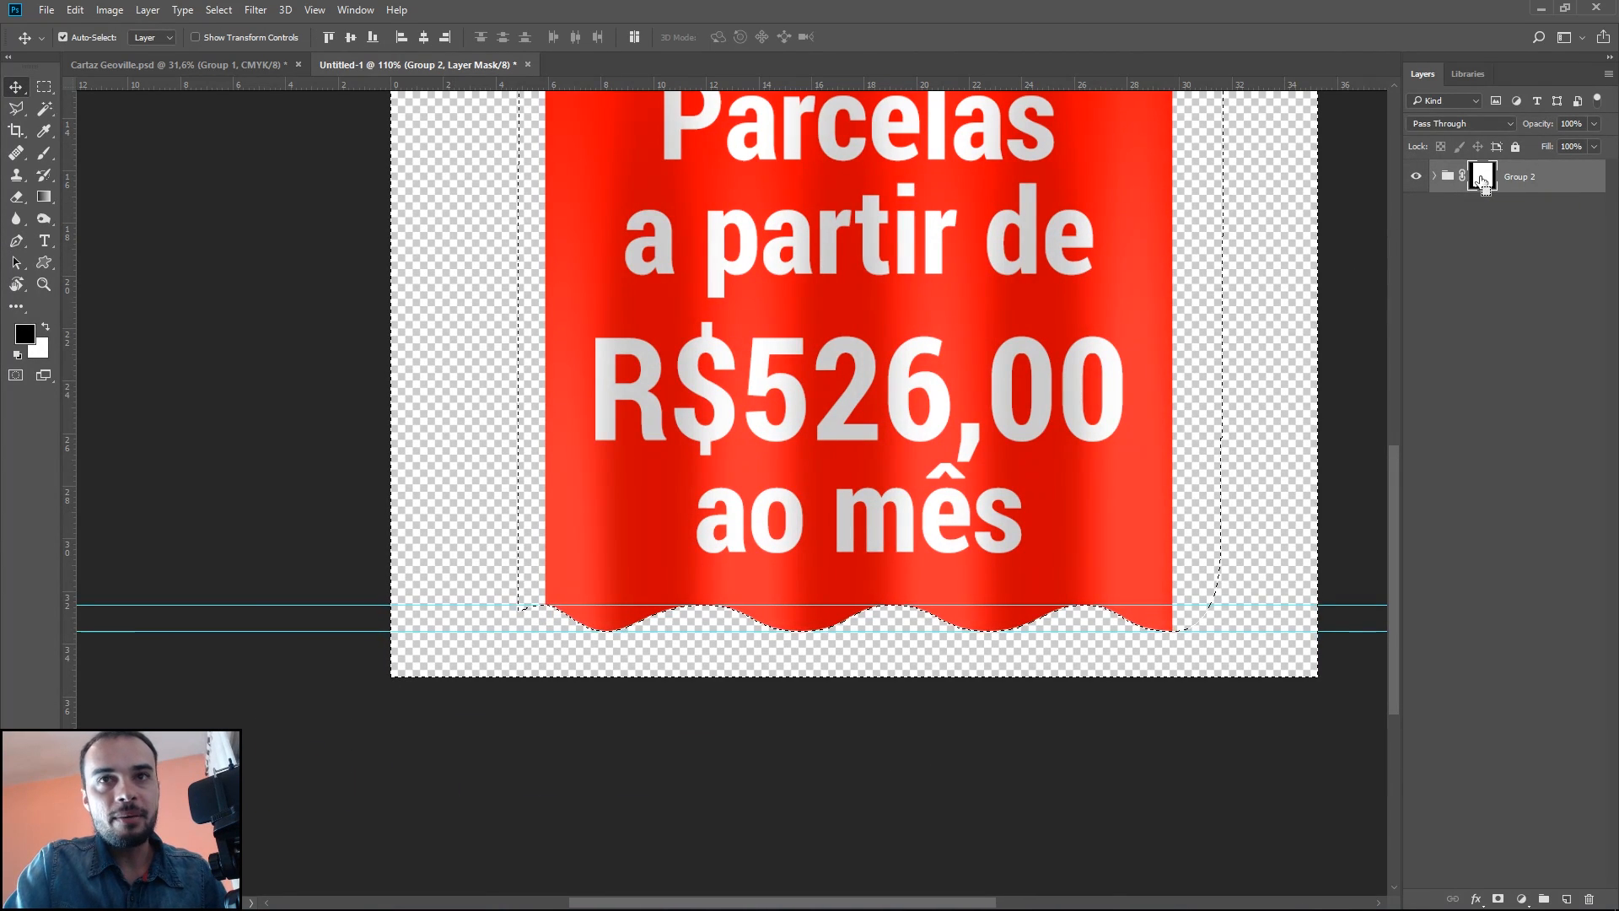
key(ctrl+d)
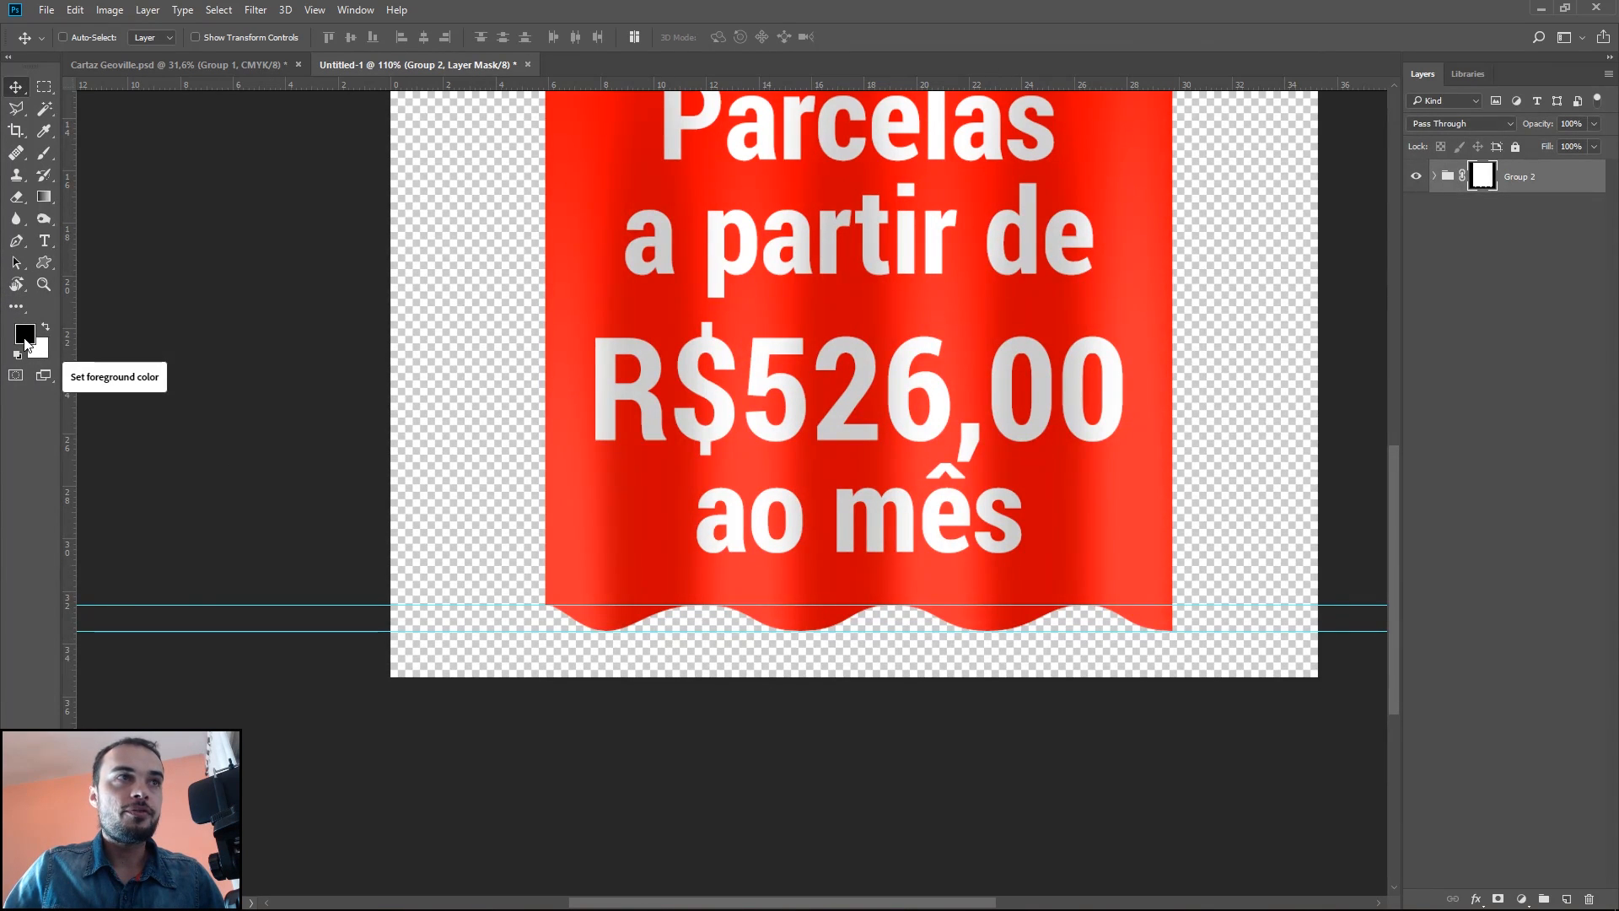
scroll(894, 498, down, 2)
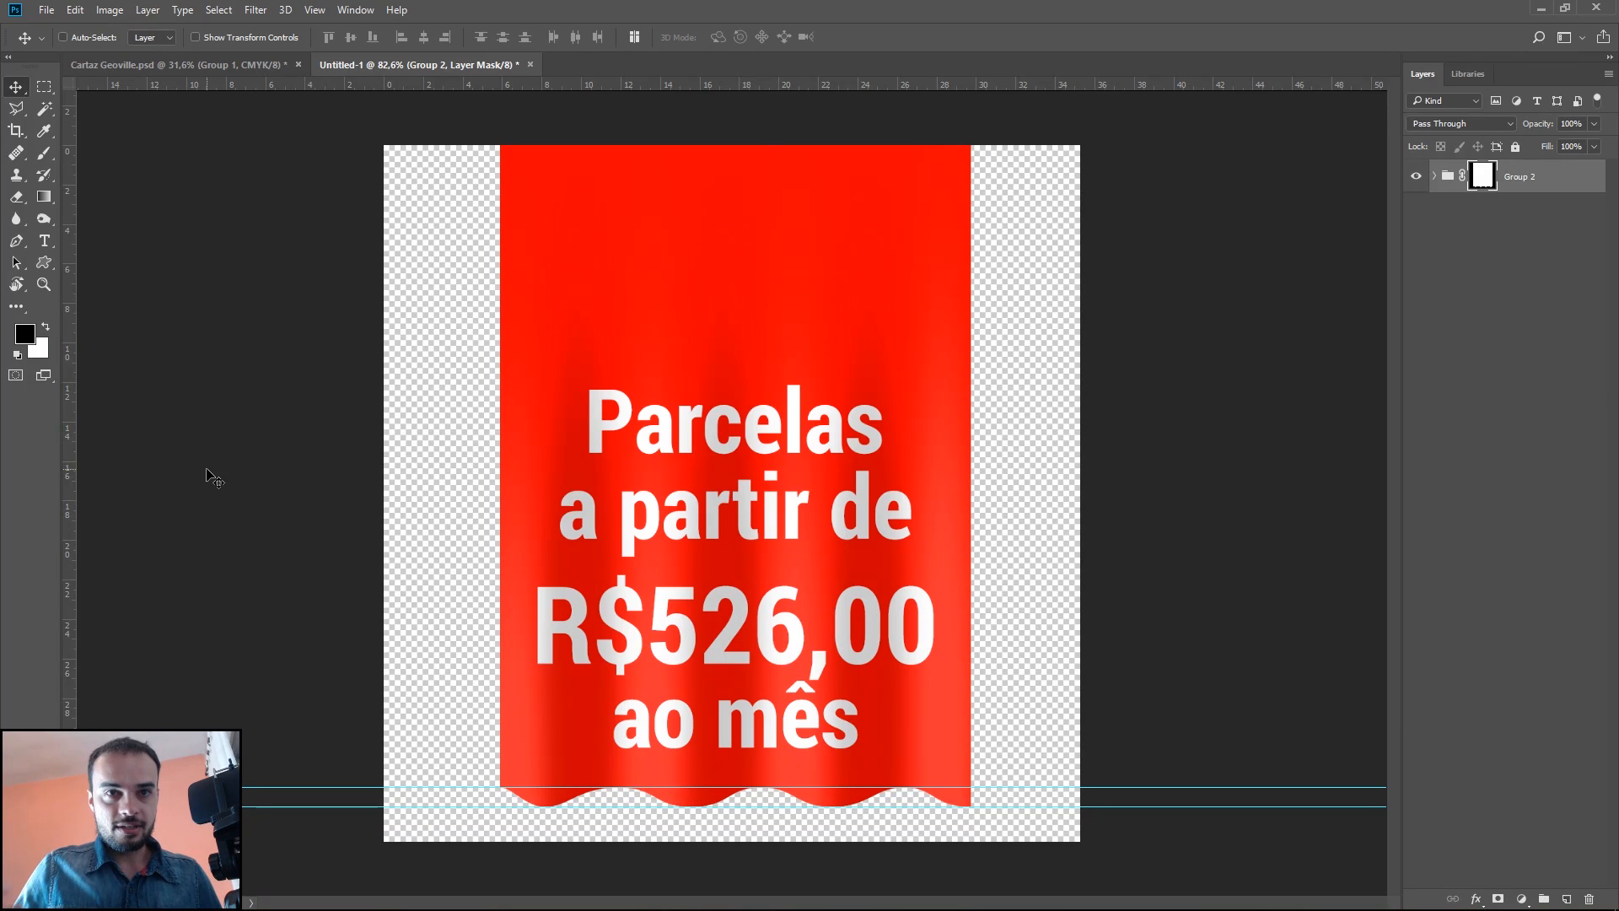
key(a)
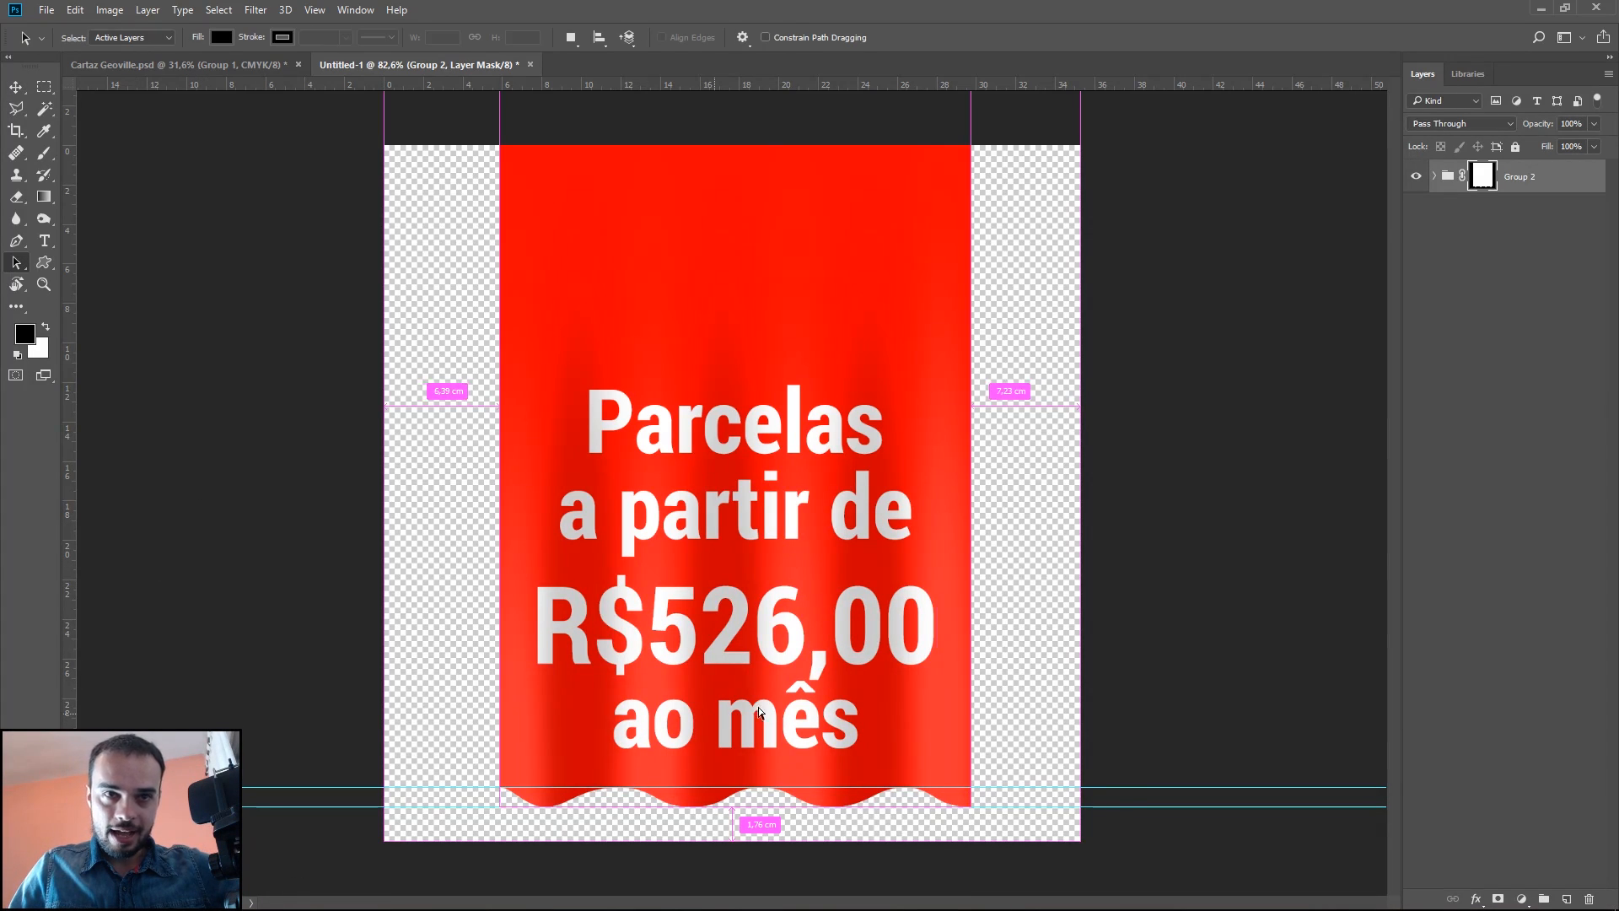
Step: Hide the guides and add a new layer filled with white beneath the banner group as a background
key(ctrl+h)
key(ctrl+minus)
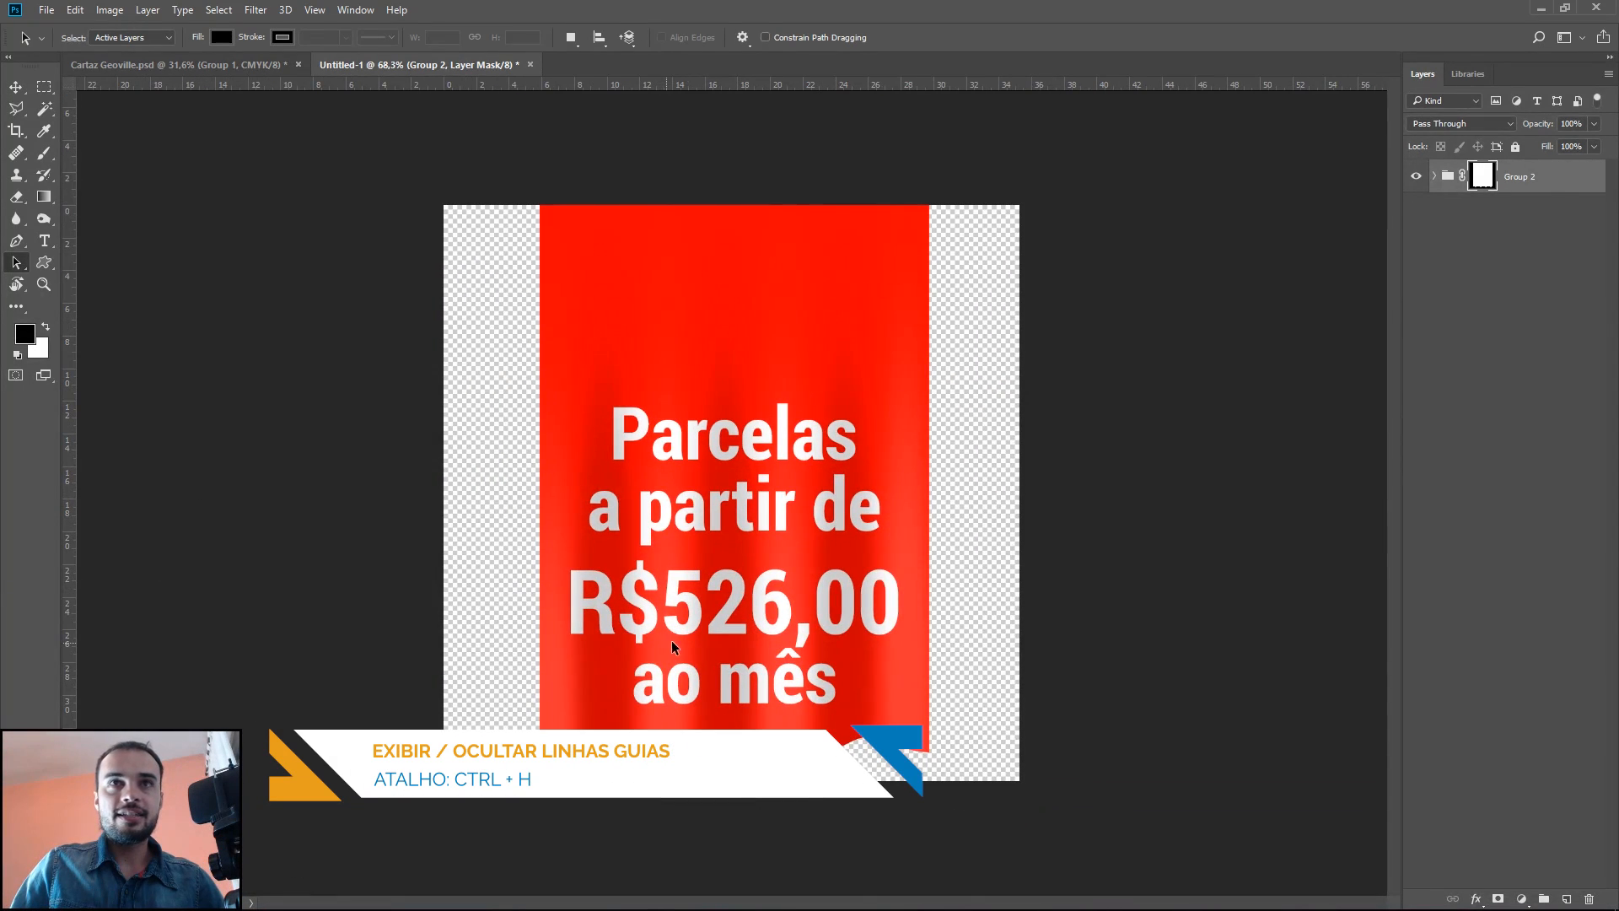
ctrl+click(1566, 898)
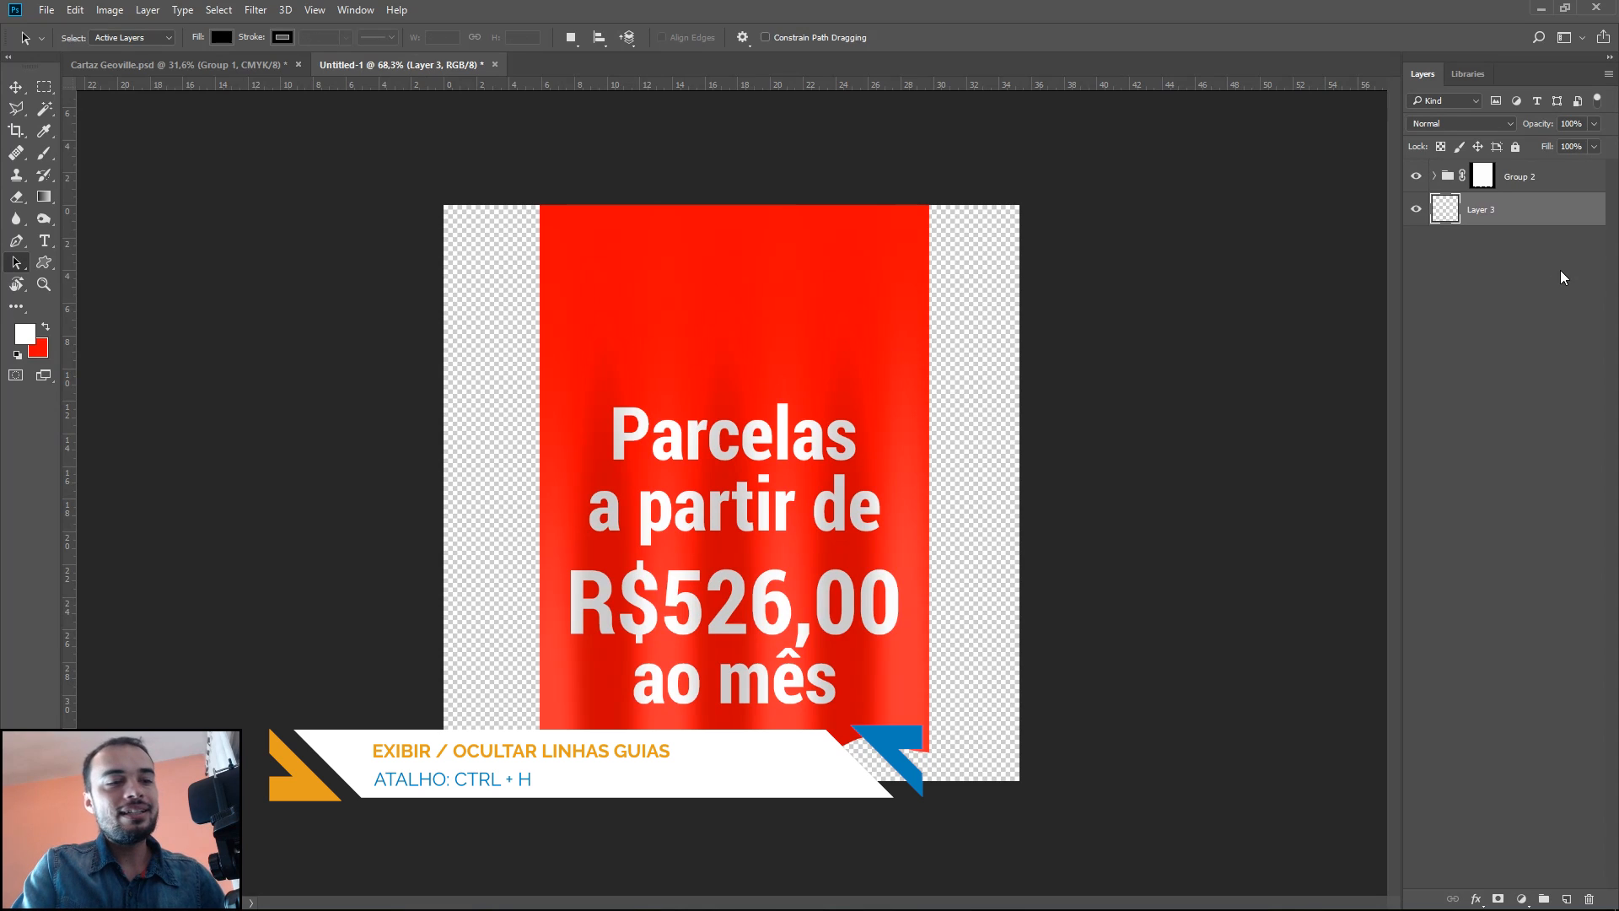
key(v)
key(d)
click(46, 326)
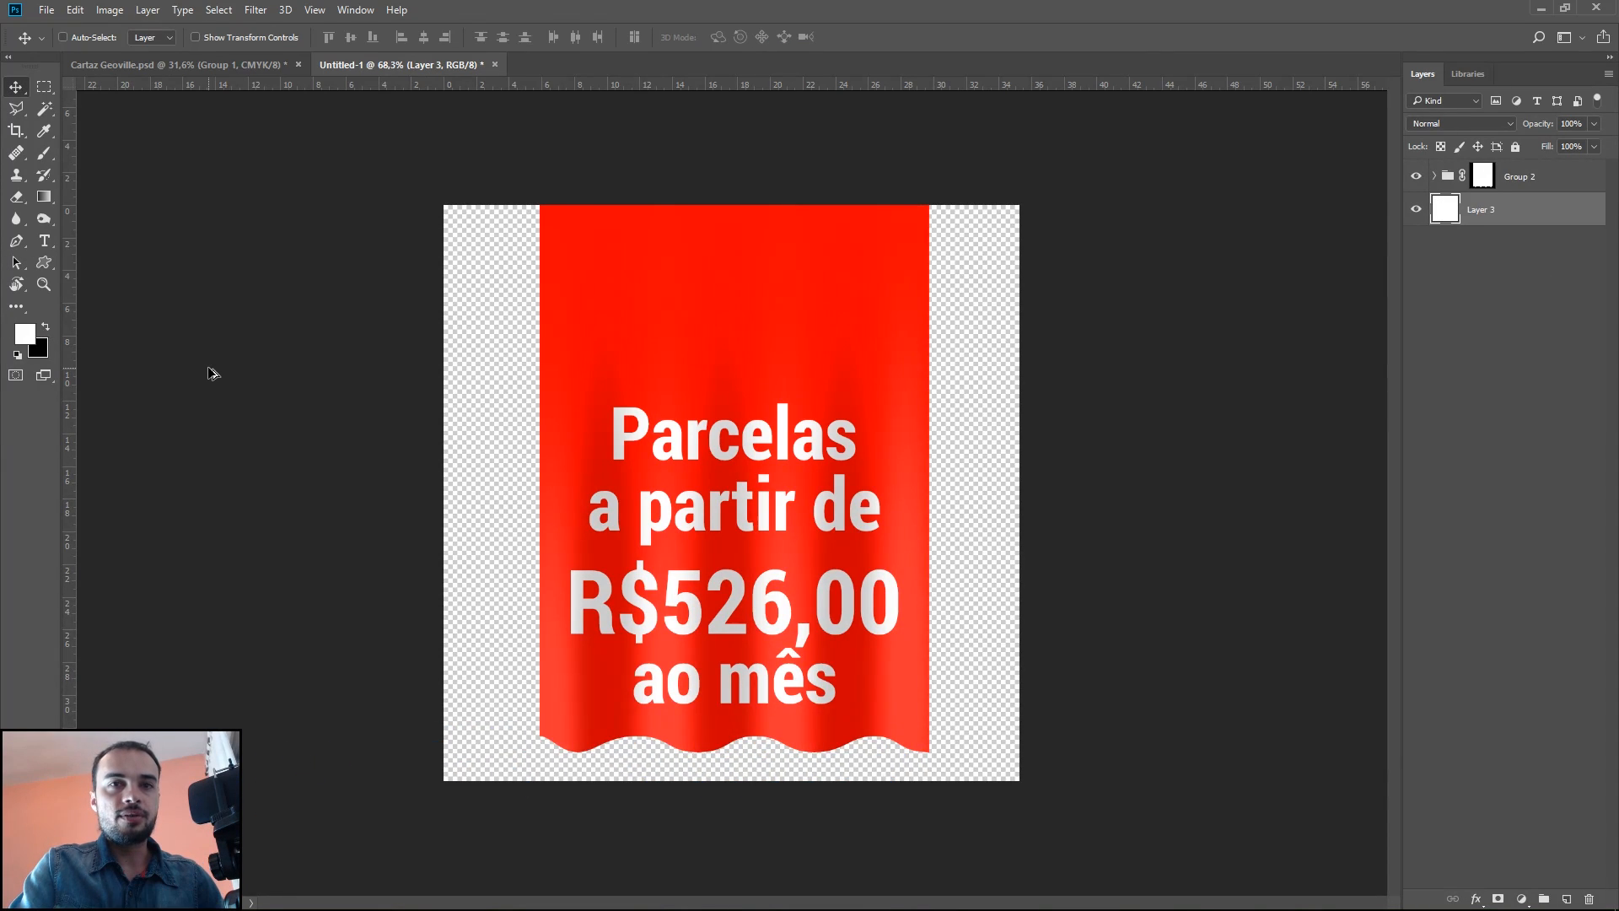
key(alt+BackSpace)
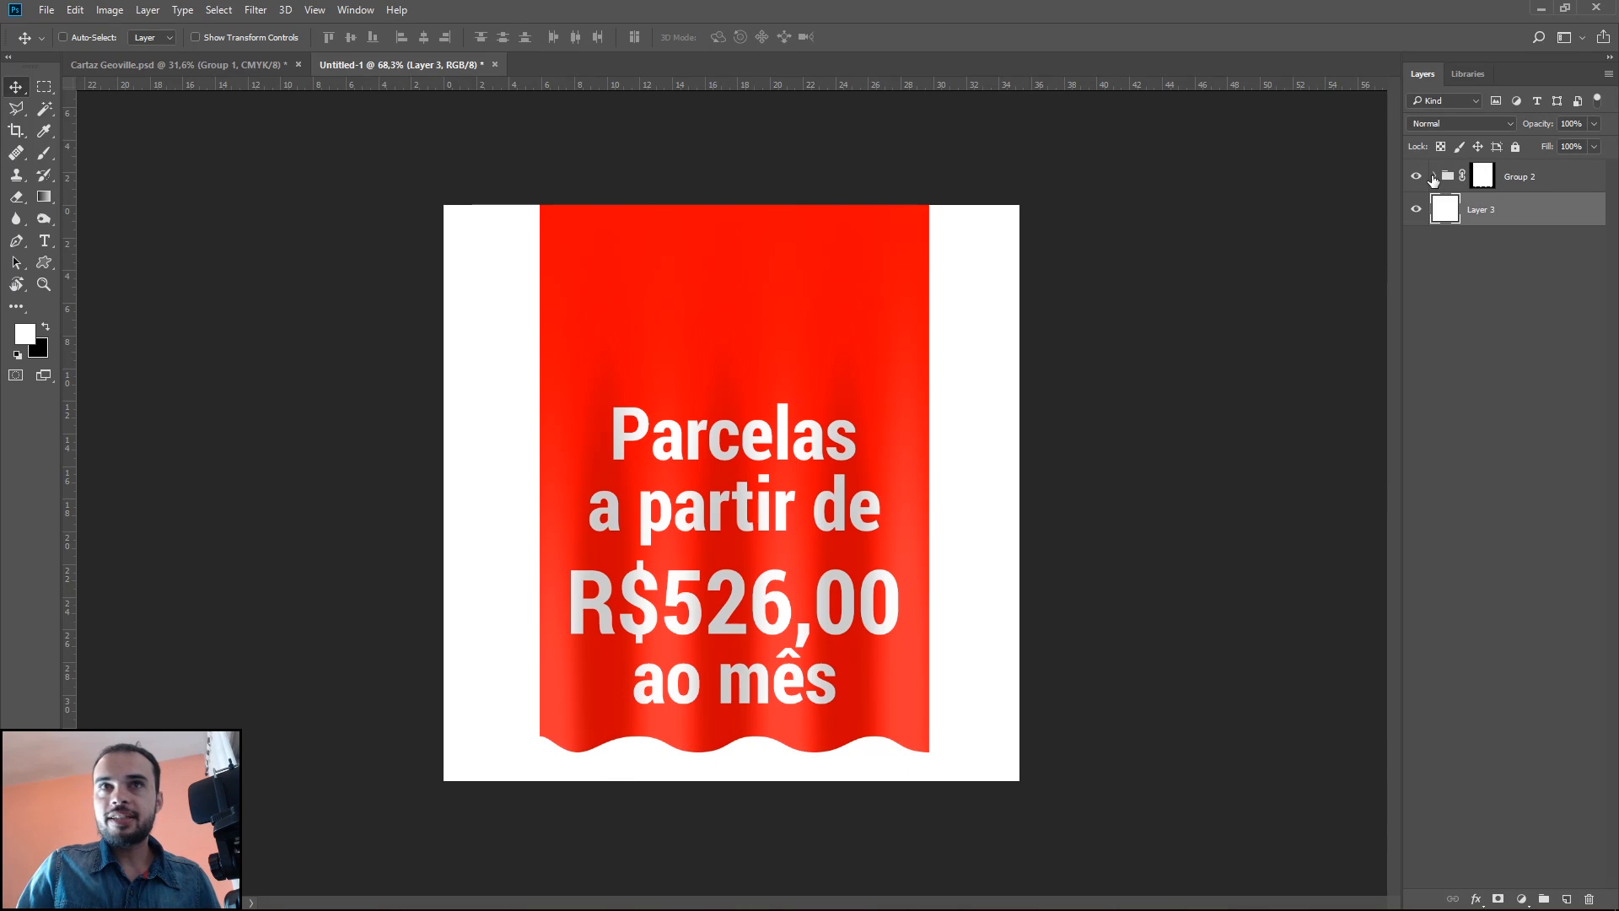
Step: Set the opacity of both fold-shading layers inside the banner group, Layer 2 and Layer 2 copy 2, to 25%, and collapse the group
click(1433, 177)
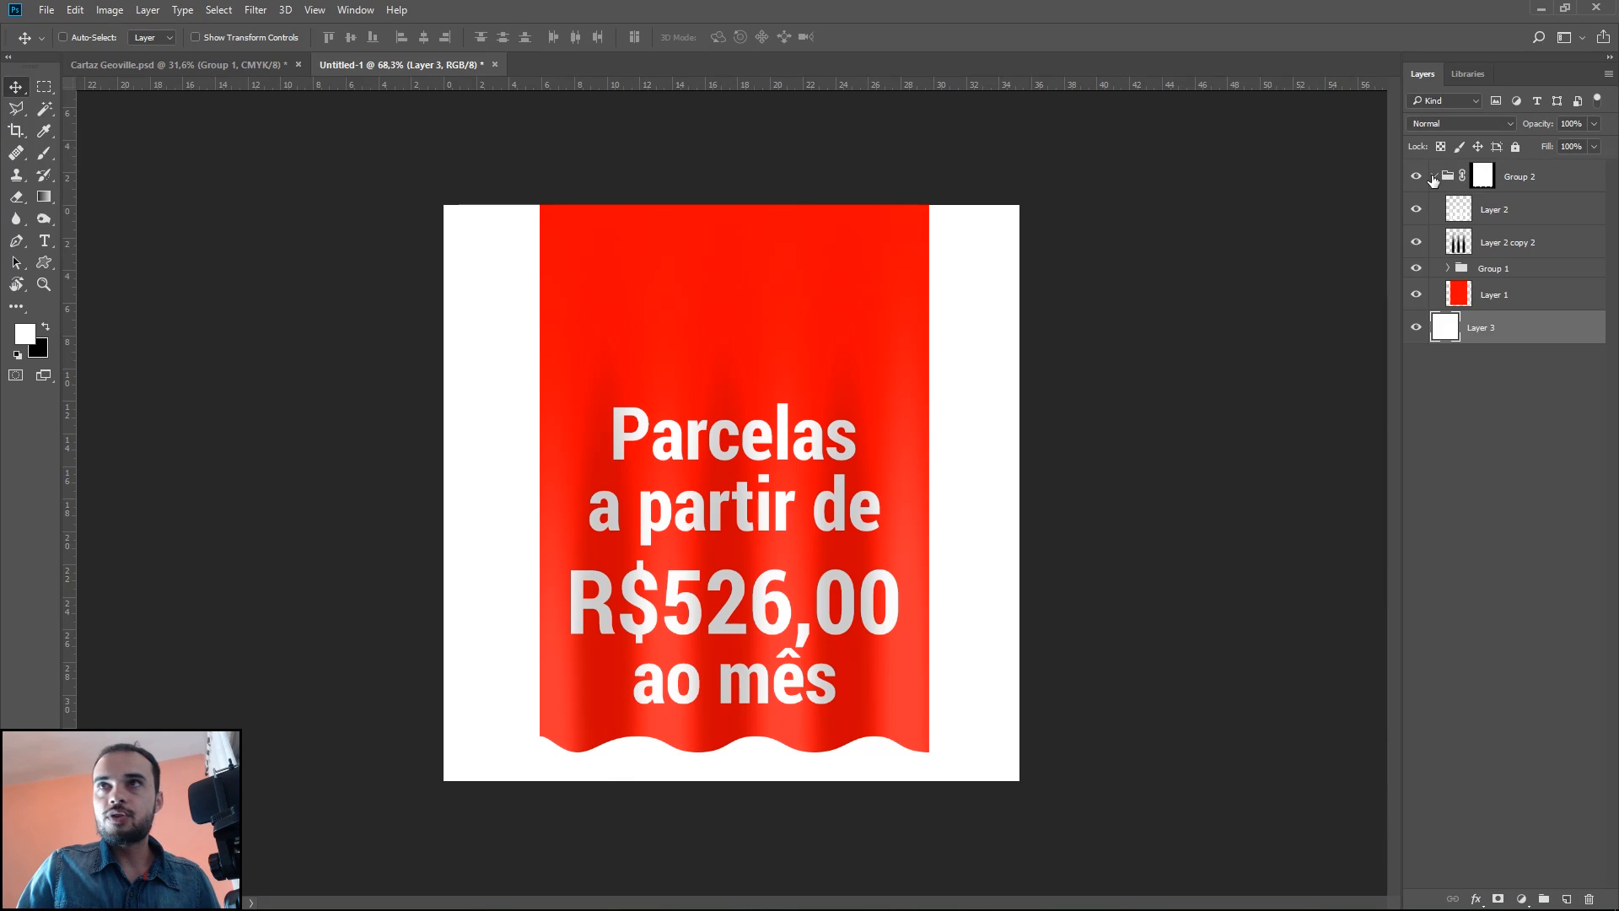
click(1542, 214)
click(1570, 124)
text(25)
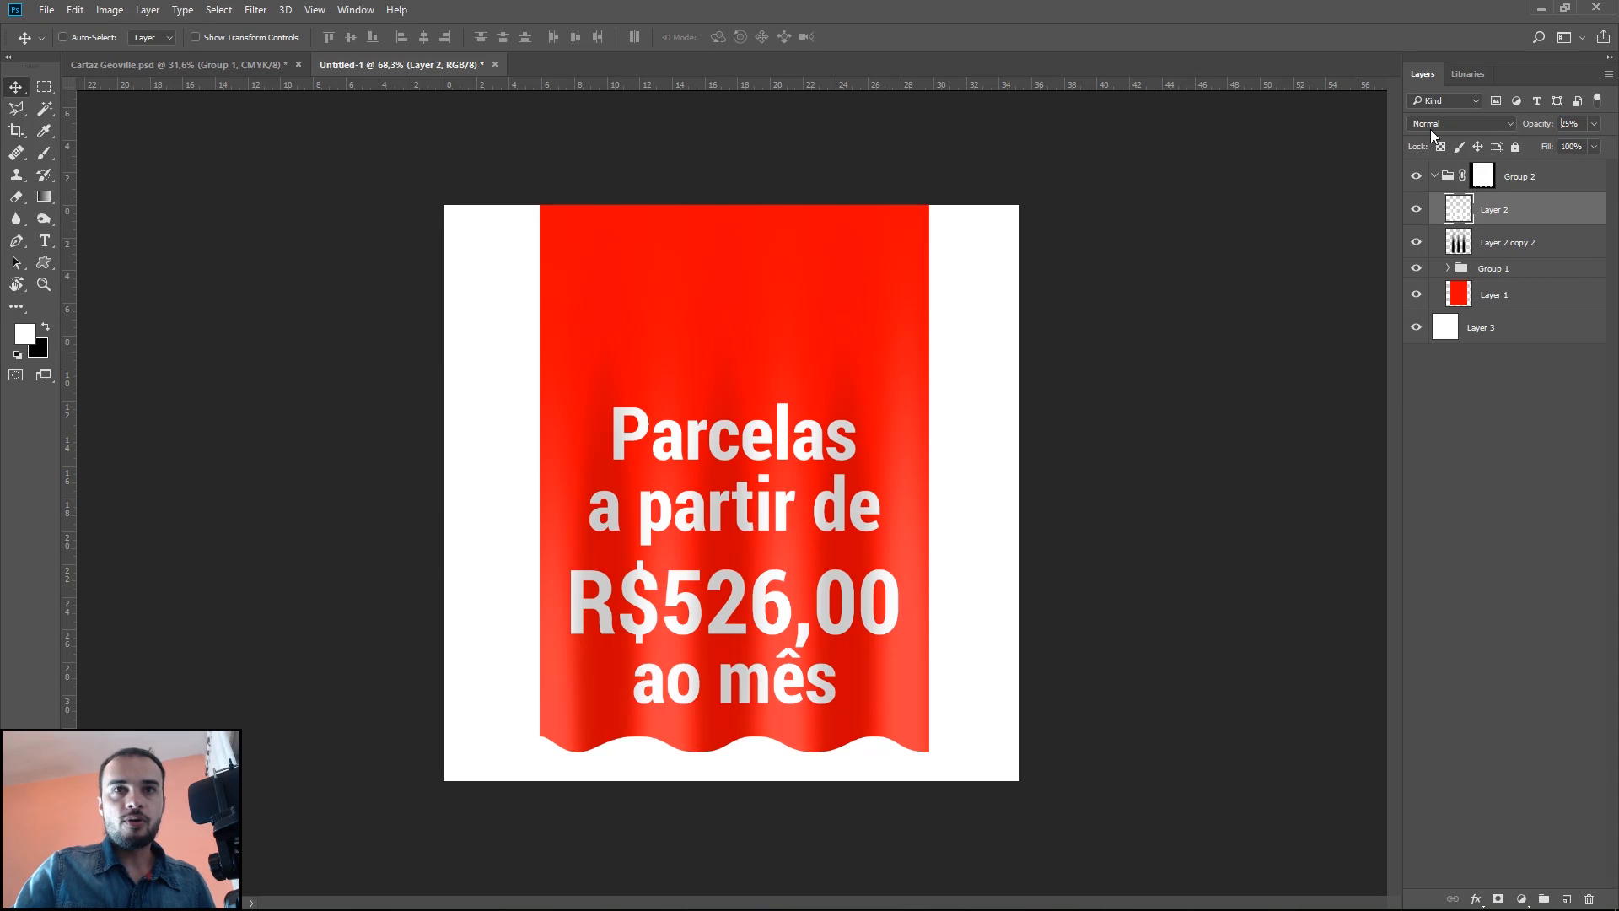
click(1553, 250)
text(25)
key(Return)
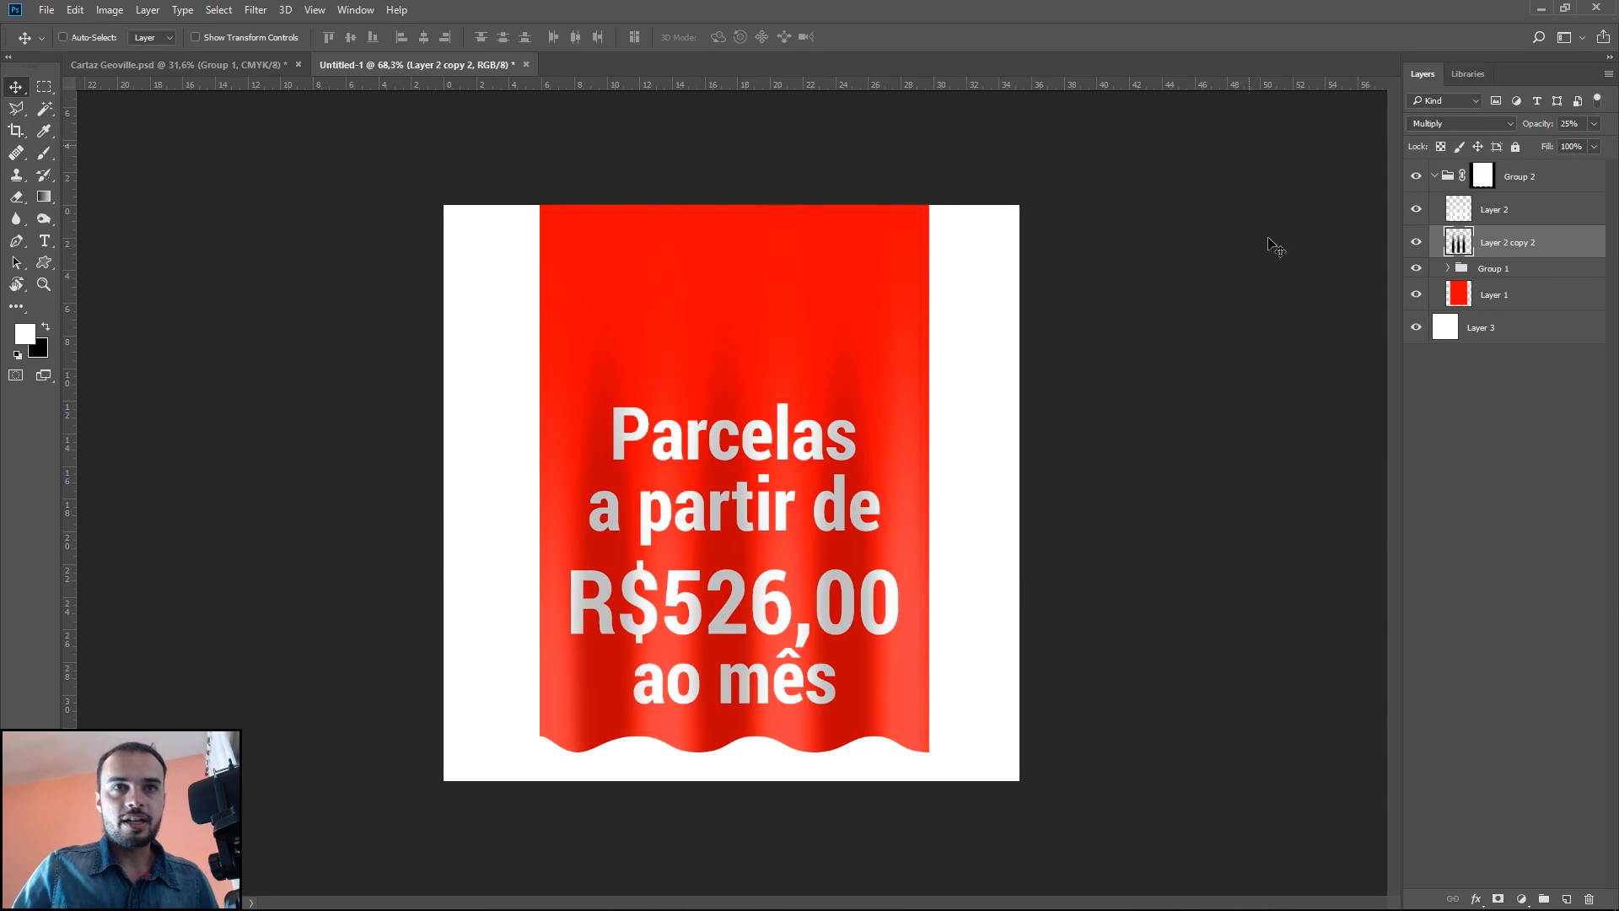
click(1457, 186)
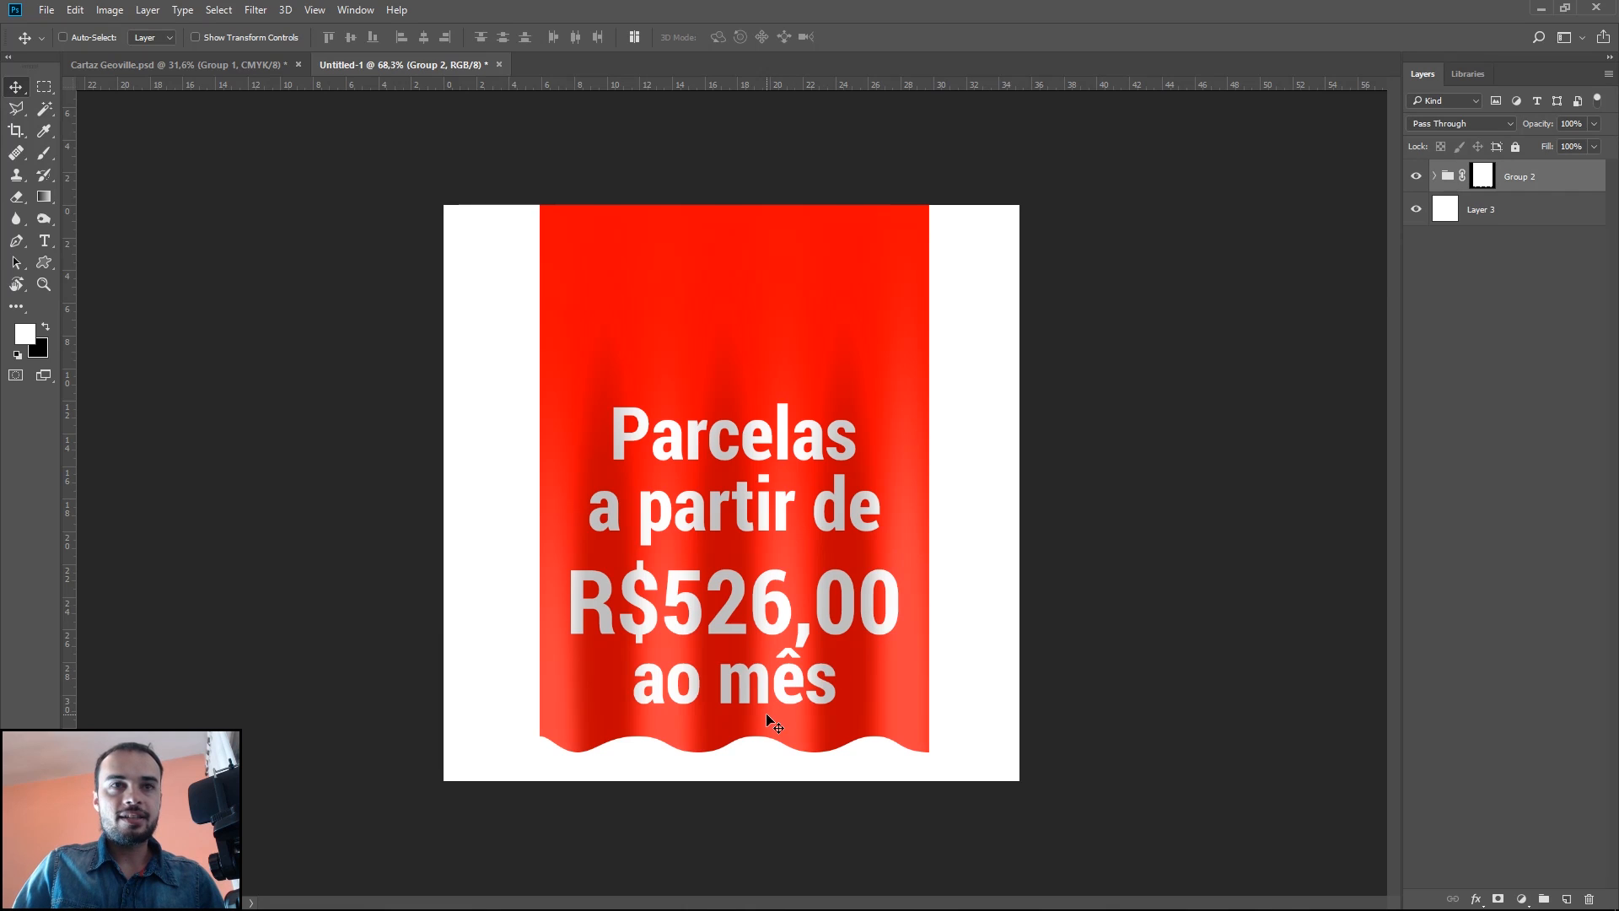
scroll(750, 710, up, 4)
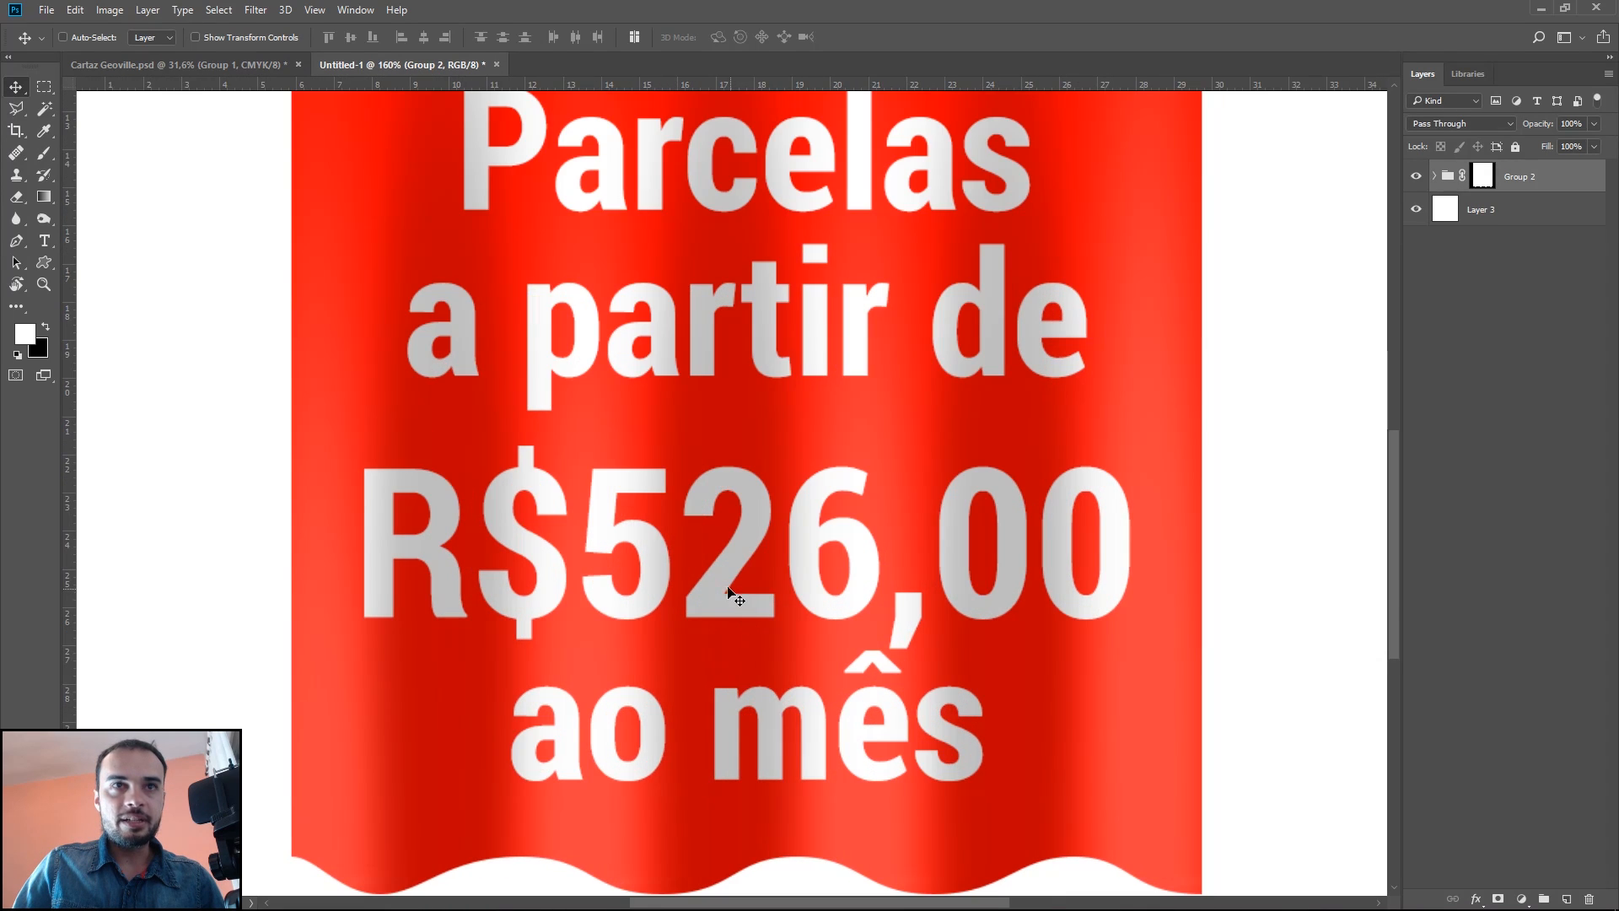
scroll(735, 563, up, 1)
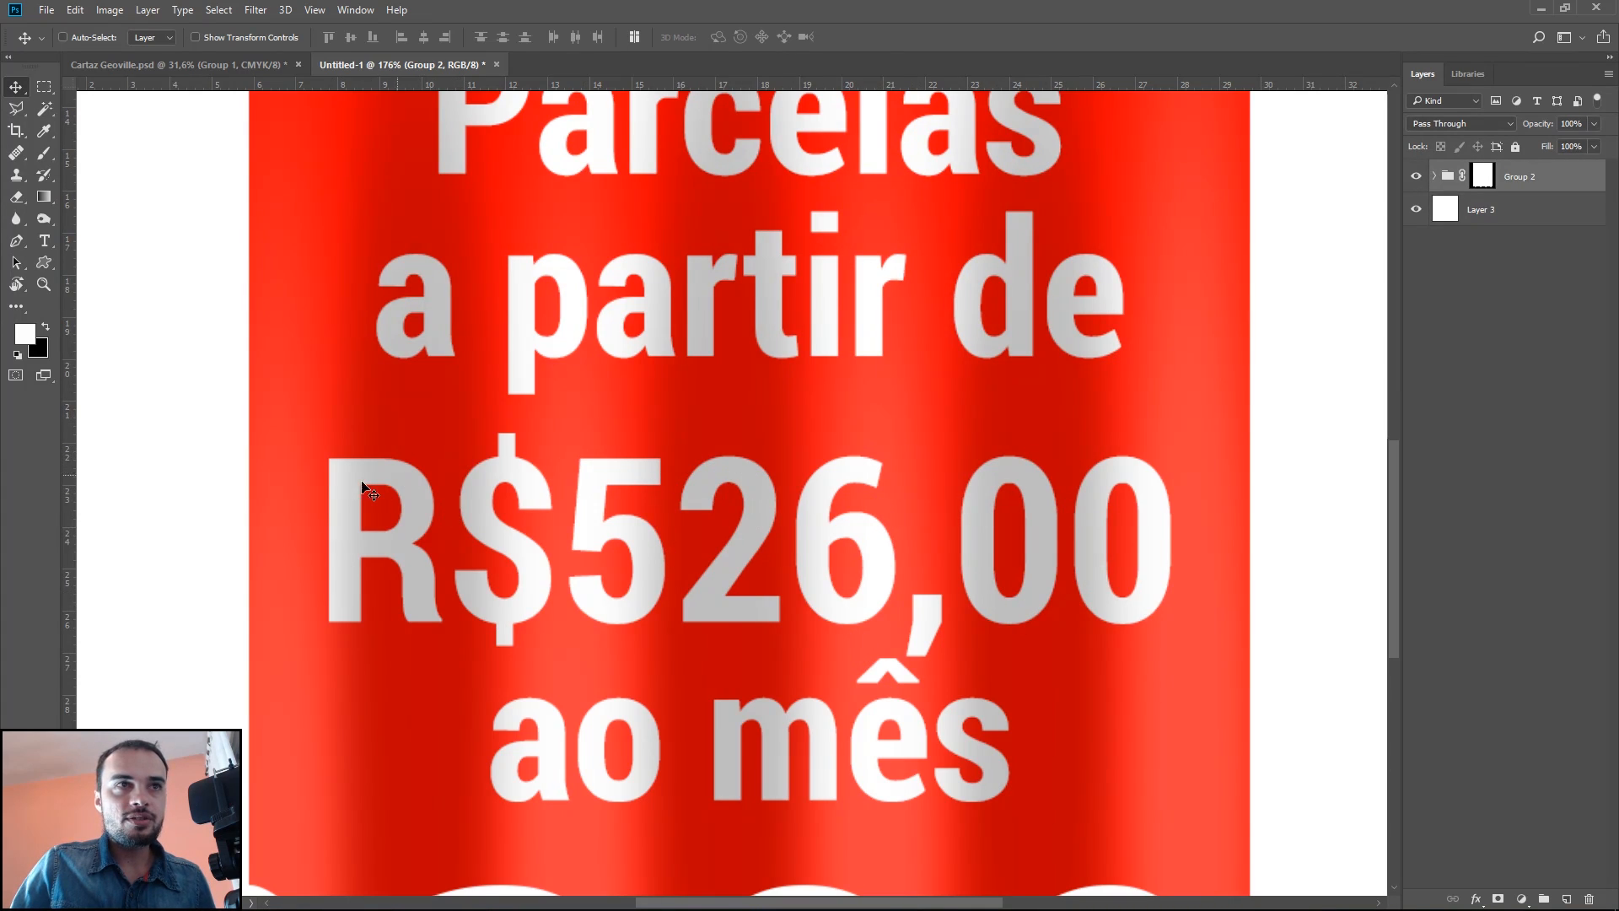
scroll(755, 548, down, 4)
scroll(737, 588, up, 2)
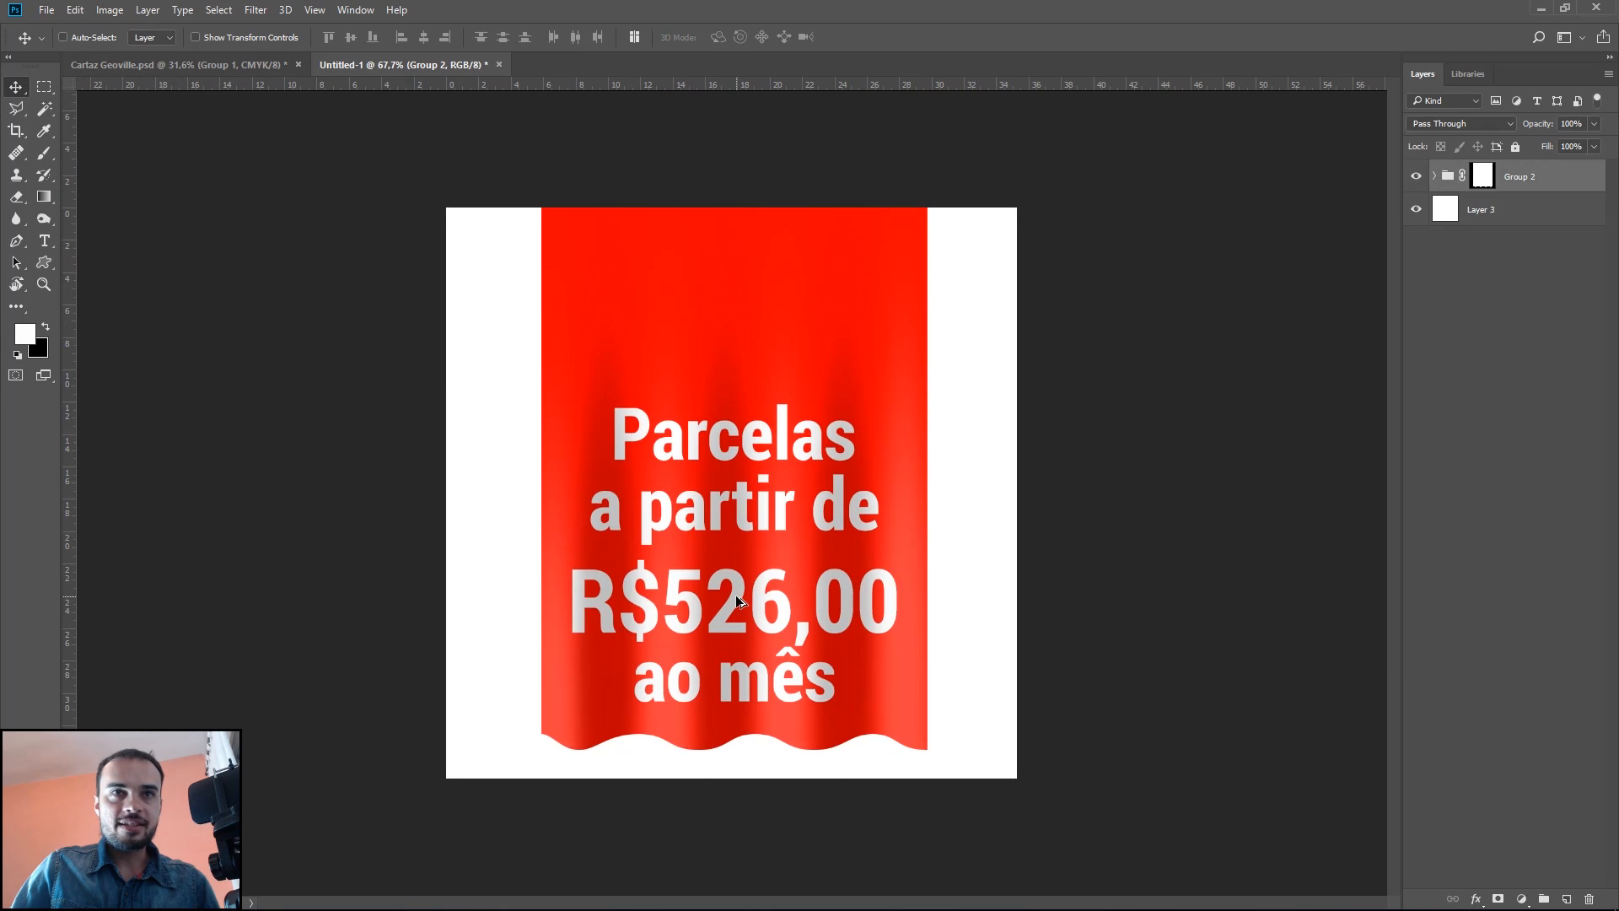